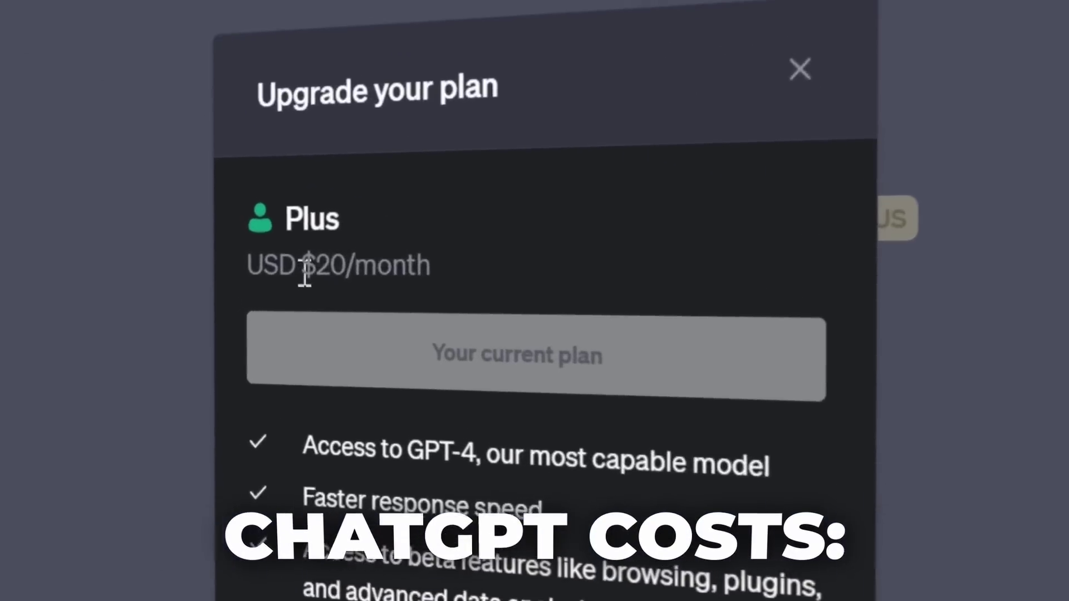
- Highlight the Plus plan's $20 monthly price, then scroll down through the page
left_click_drag(408, 261, 480, 260)
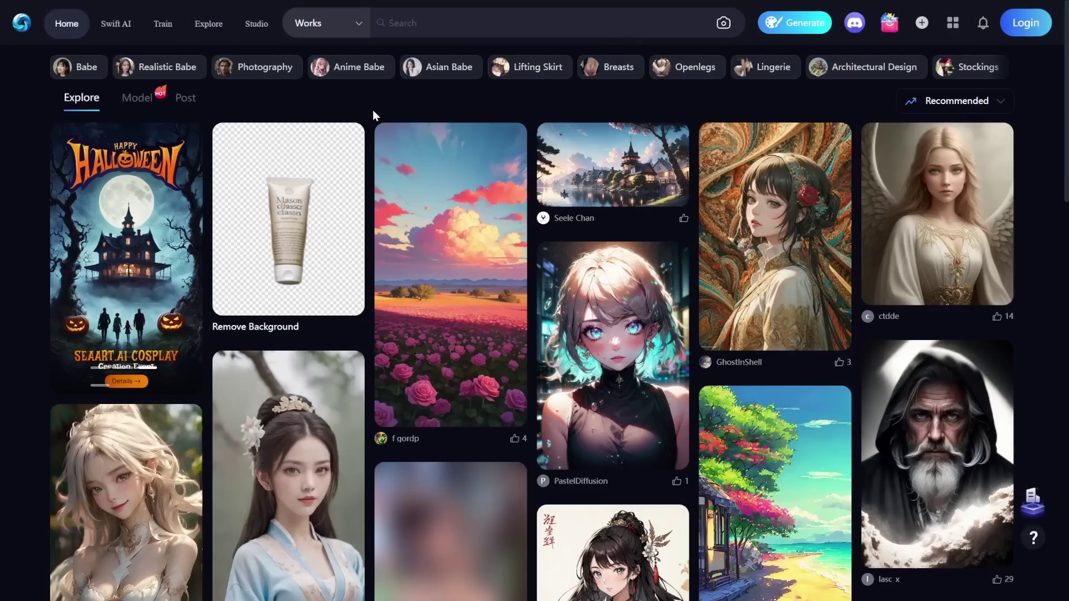
scroll(532, 199, "down", 9)
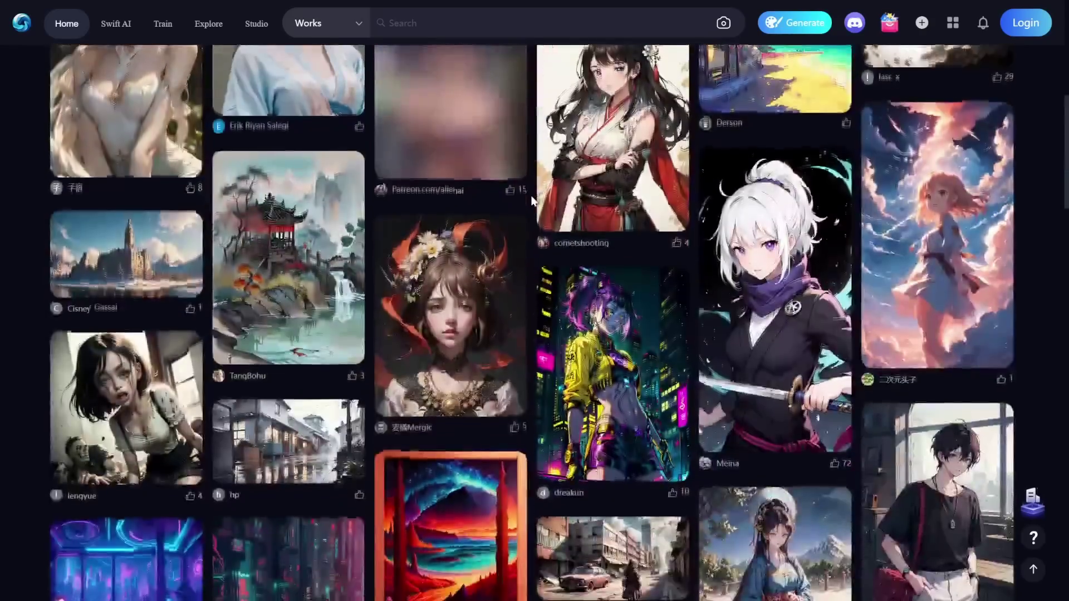
scroll(531, 200, "down", 10)
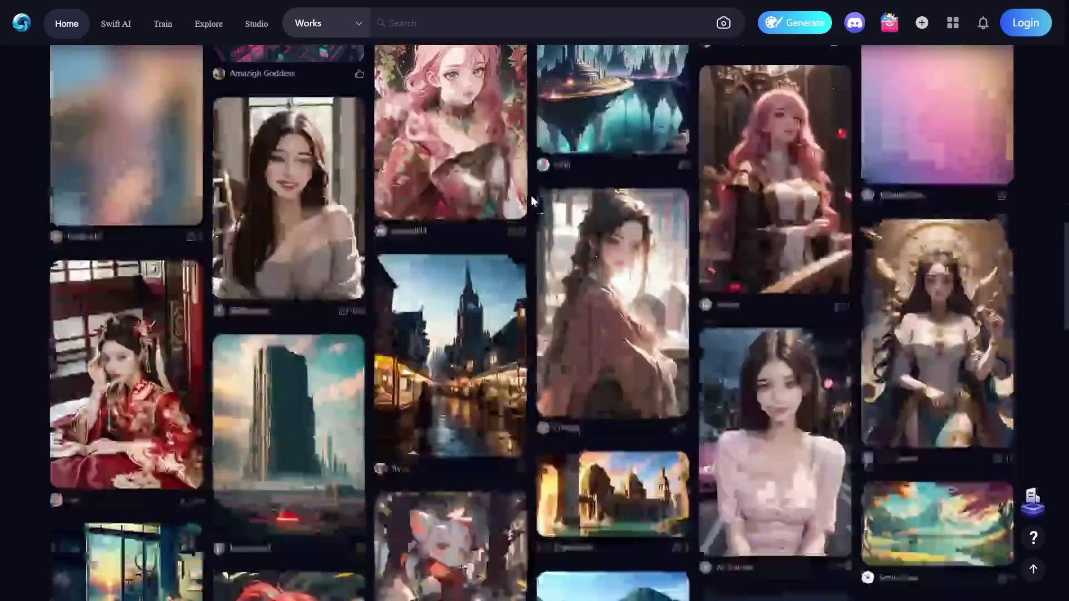
scroll(532, 199, "down", 10)
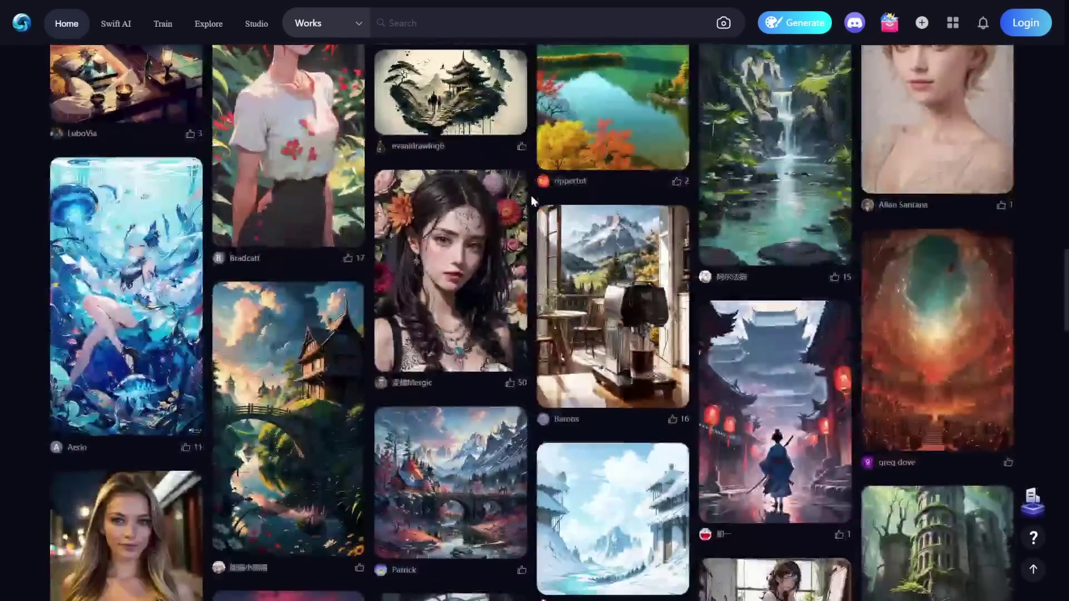
scroll(532, 199, "down", 10)
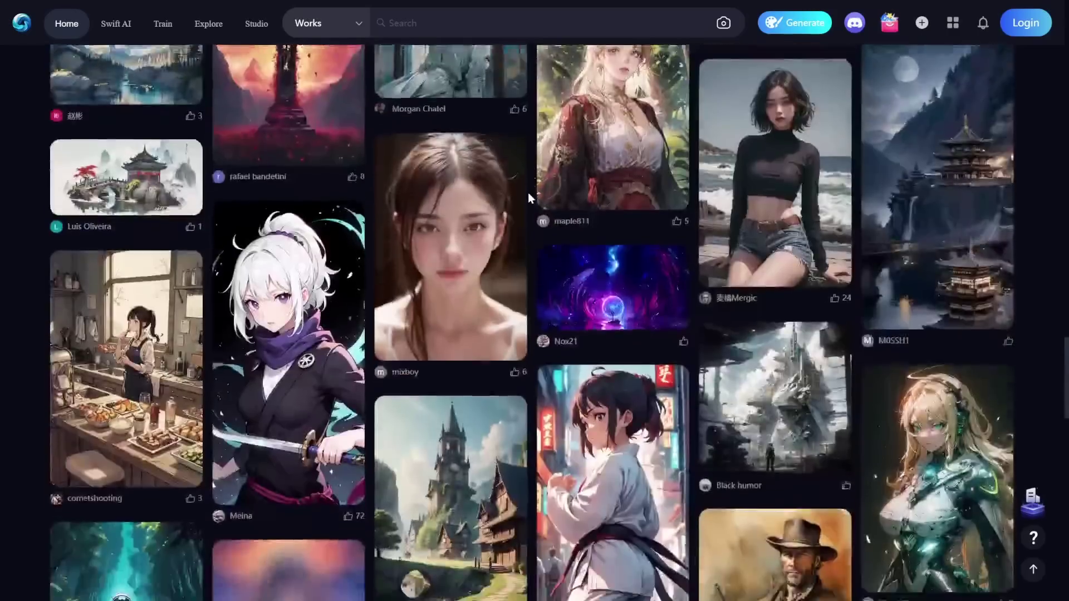
scroll(527, 193, "down", 10)
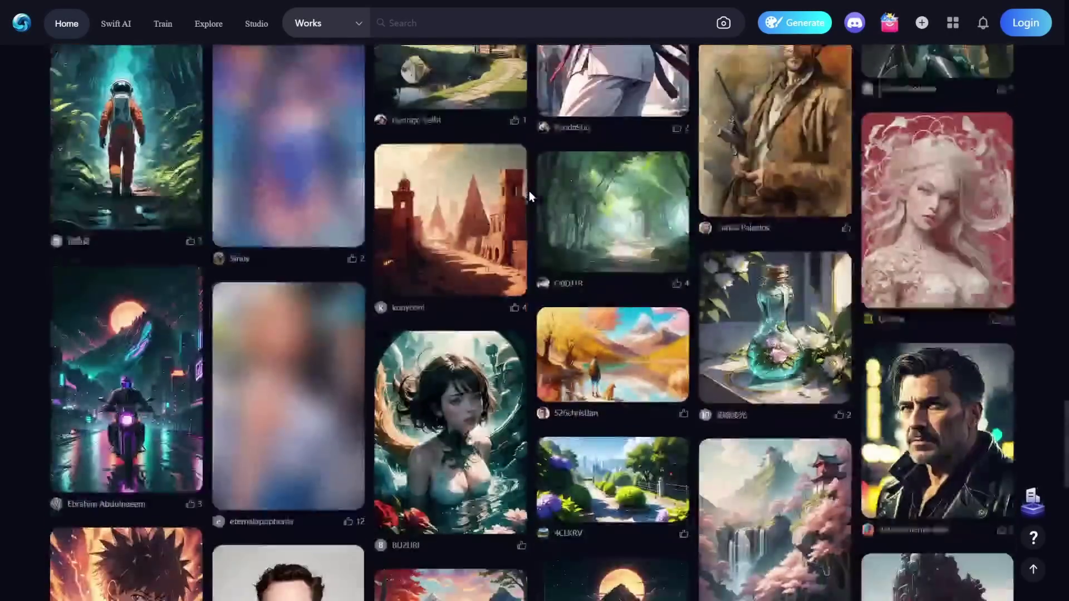
scroll(529, 192, "down", 5)
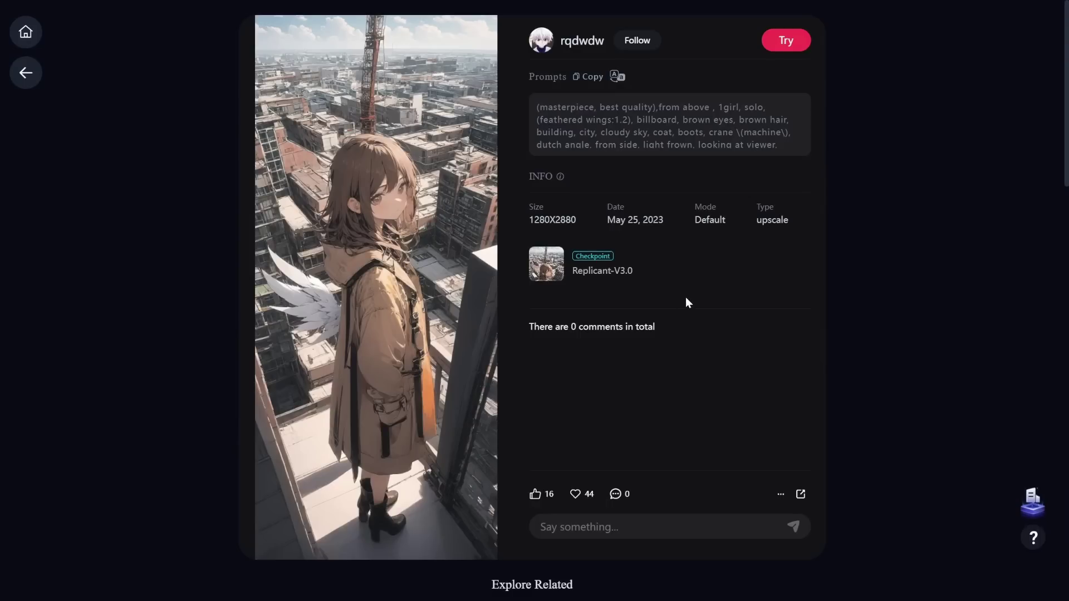
- Reuse the rooftop winged-girl prompt and generate two new images with Replicant-V3.0
left_click(786, 41)
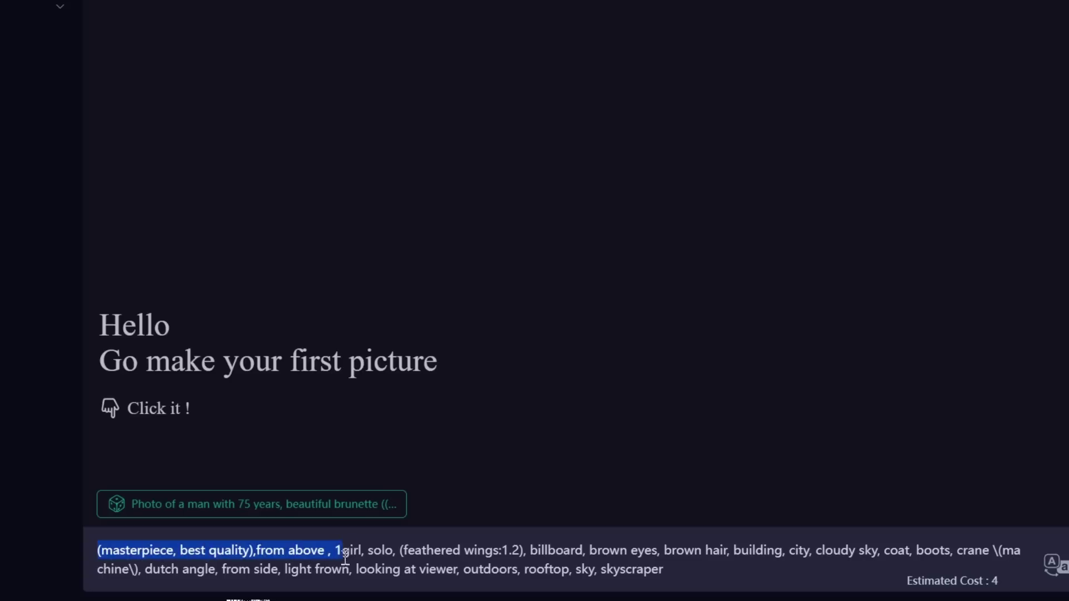
left_click_drag(344, 554, 662, 572)
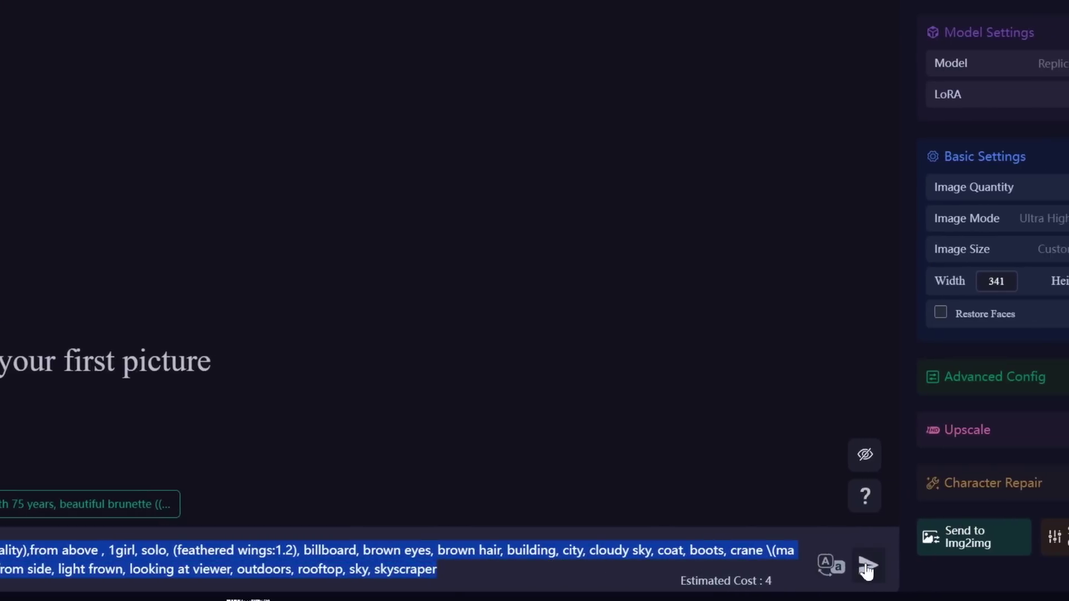
left_click(867, 566)
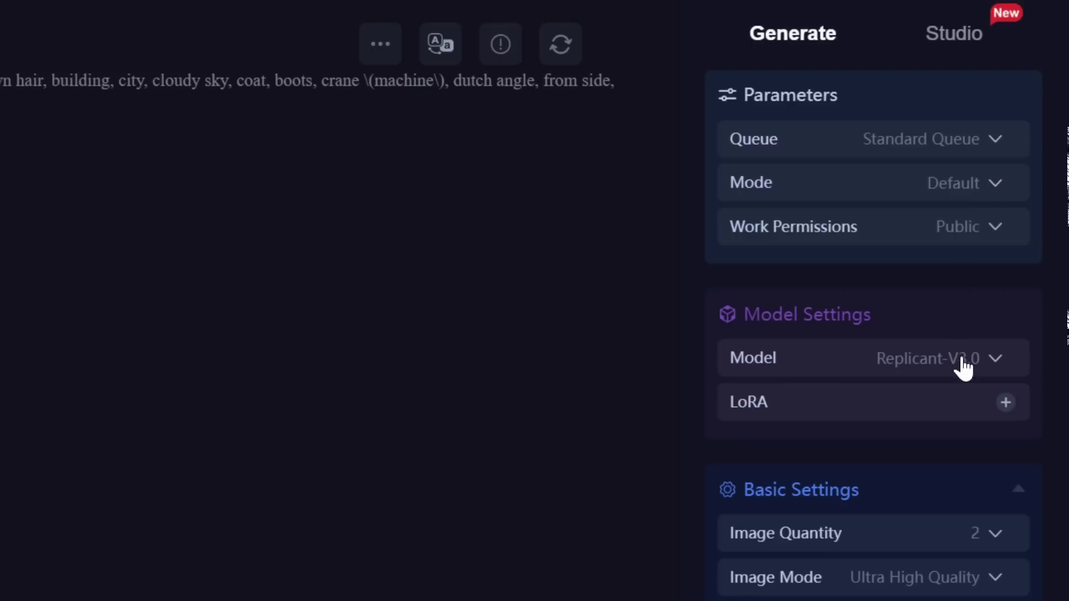
- Replace Replicant-V3.0 with the epiCRealism model
left_click(852, 373)
scroll(919, 490, "down", 4)
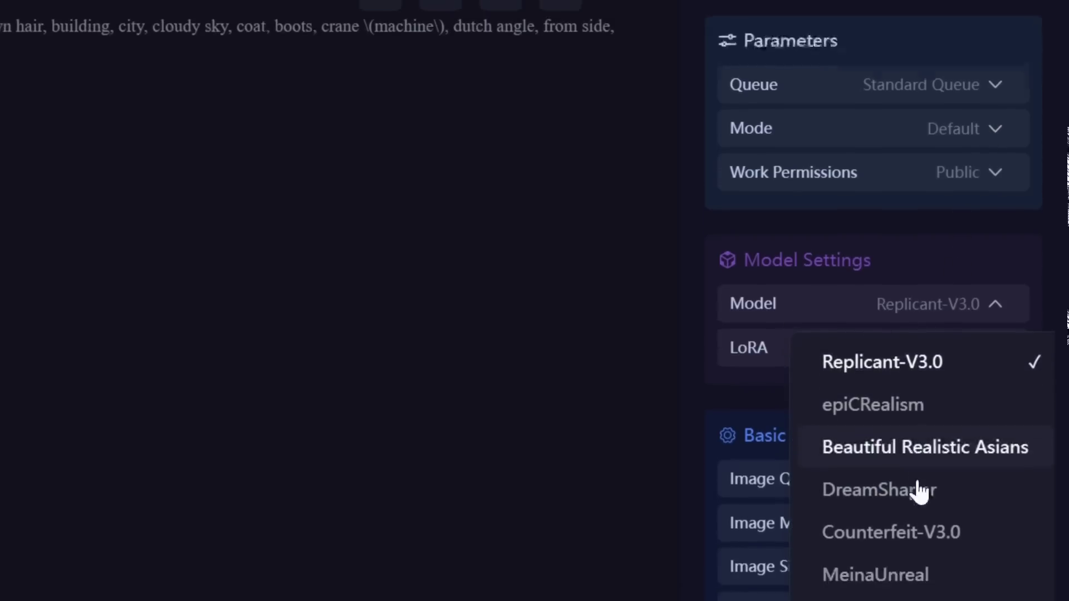
left_click(841, 243)
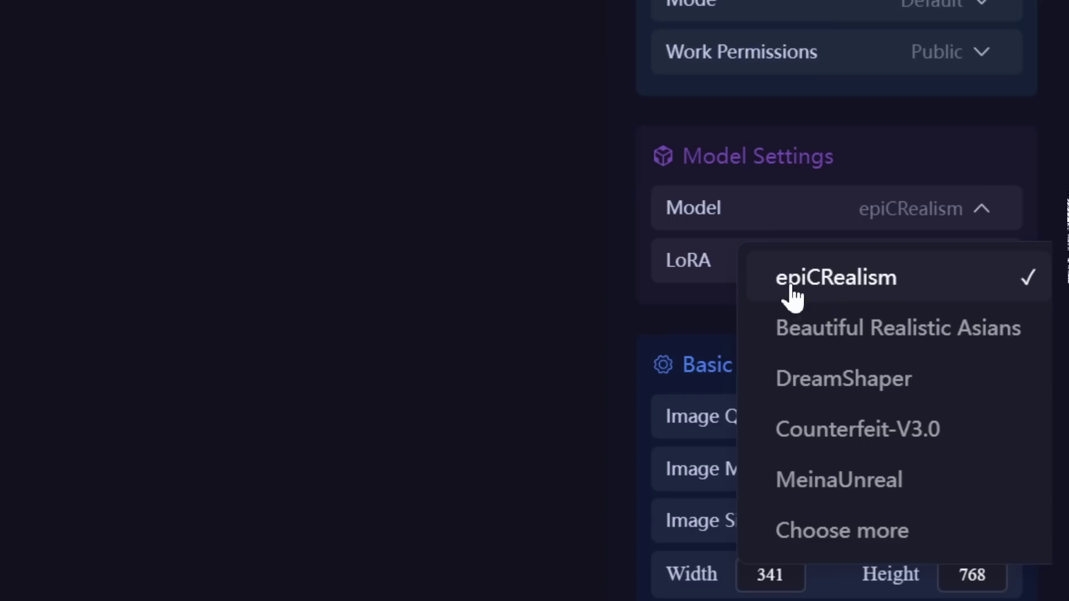
left_click(849, 296)
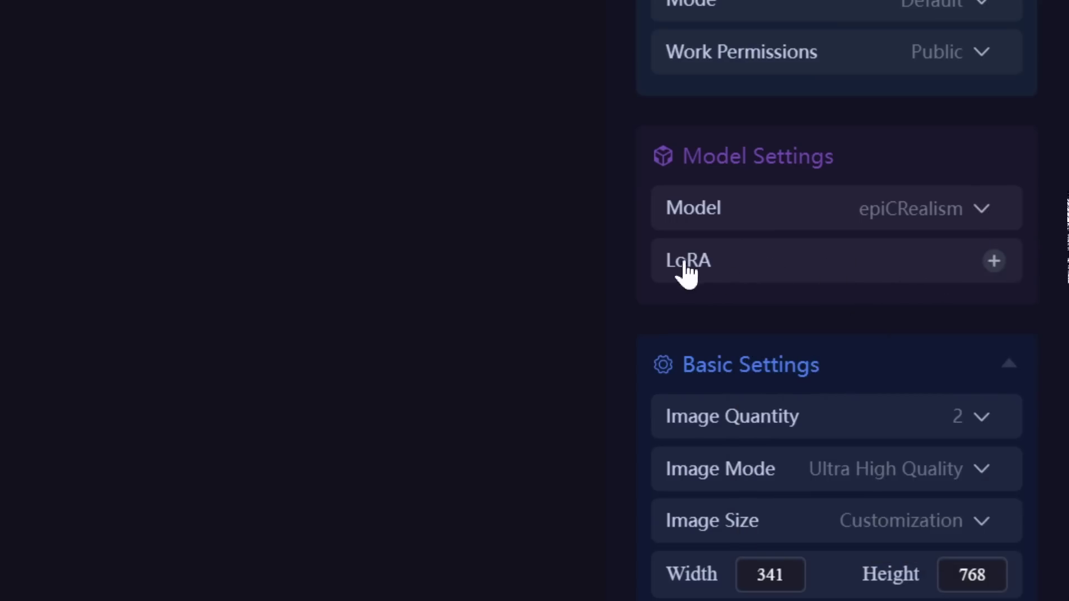
- Browse the LoRA style picker without adding a LoRA
left_click(974, 265)
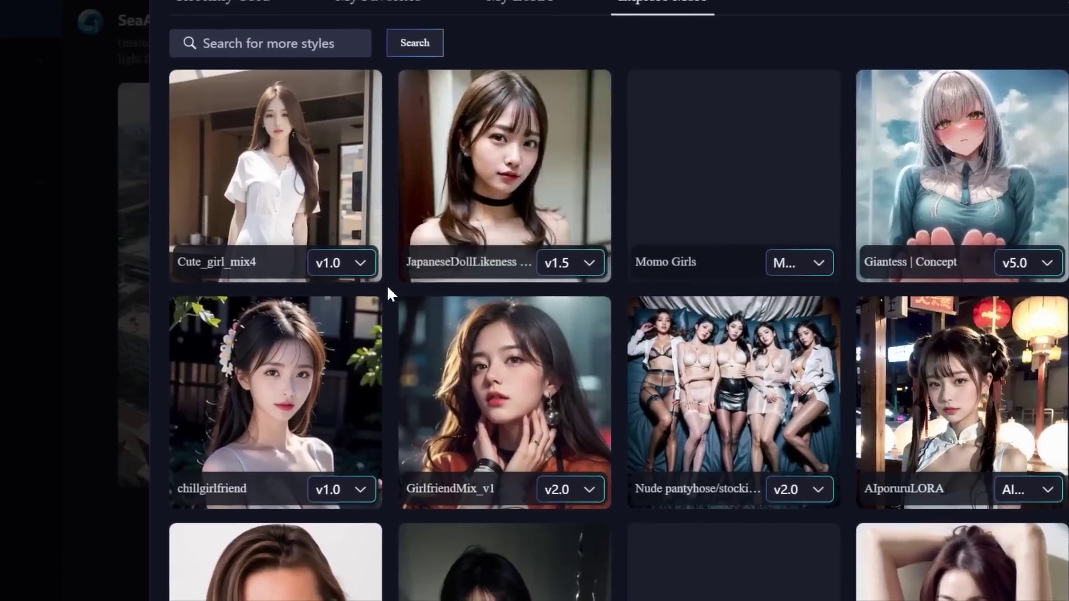
scroll(568, 296, "down", 10)
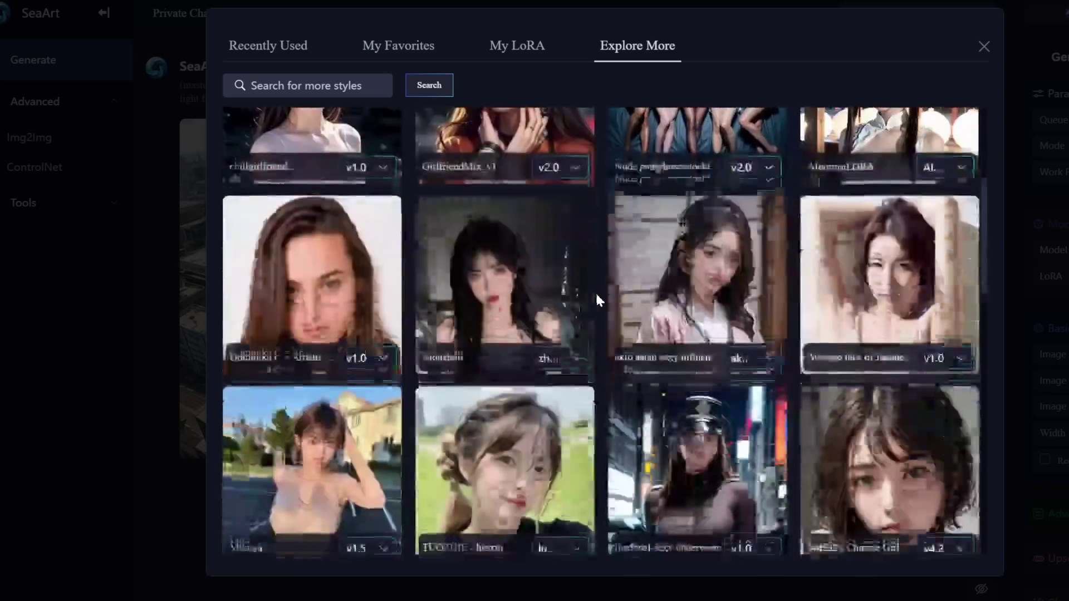
scroll(595, 292, "down", 10)
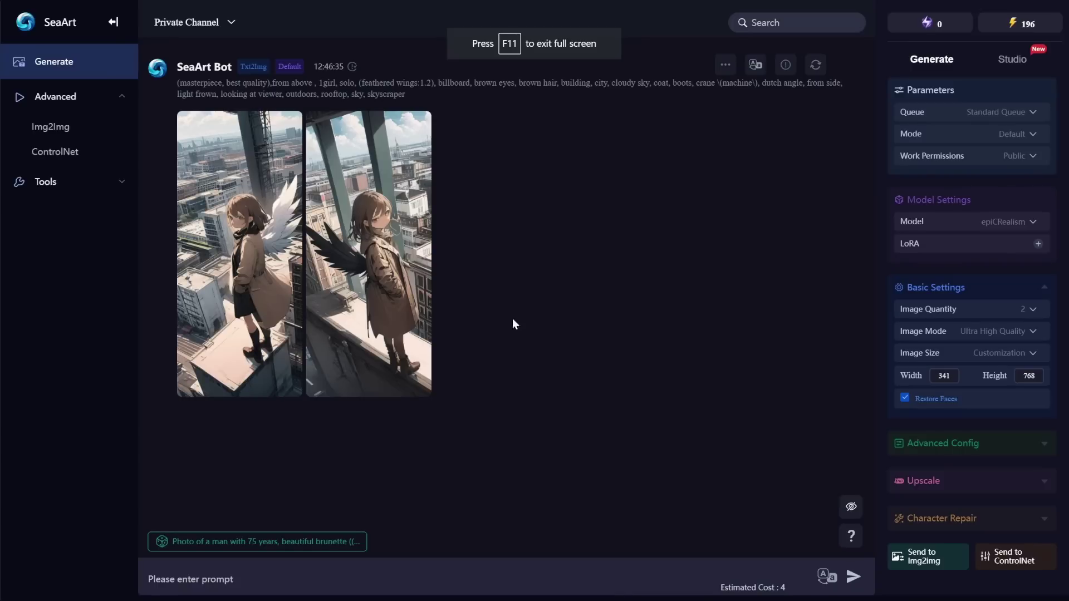
mouse_move(286, 286)
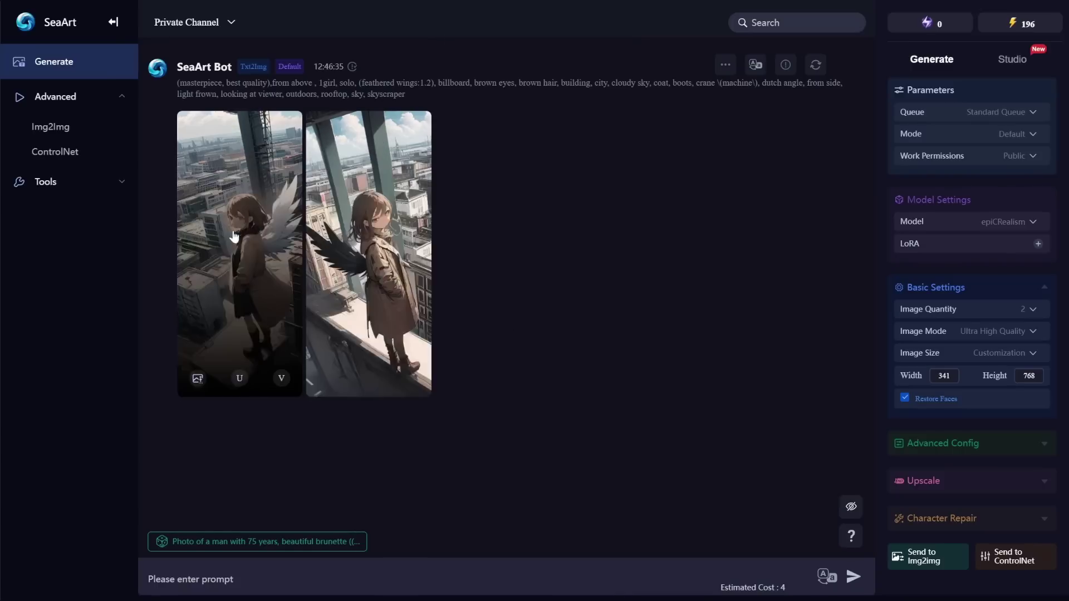
left_click(239, 245)
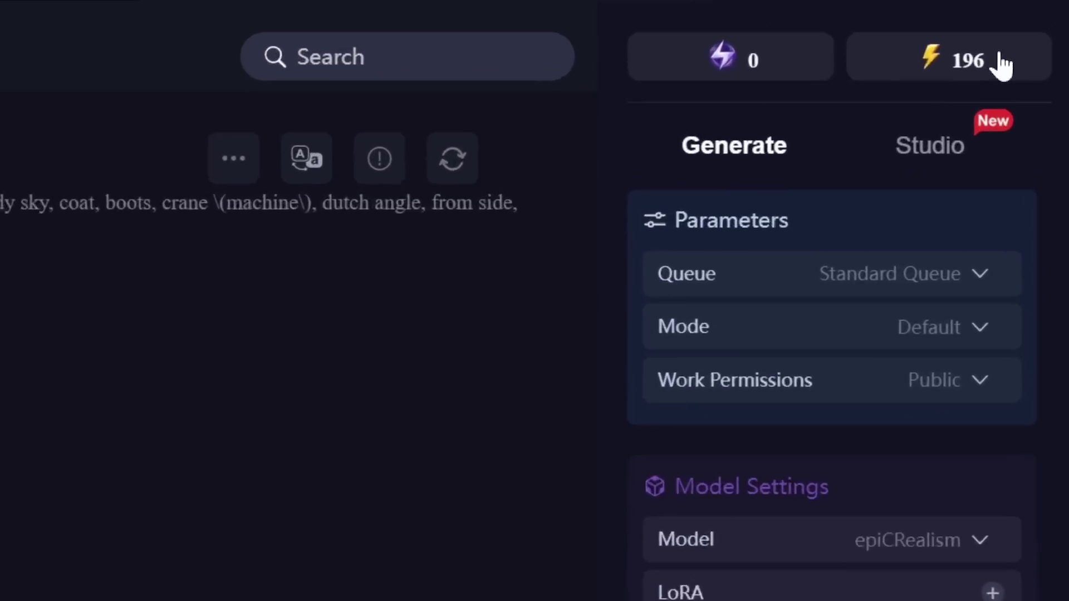
mouse_move(1031, 24)
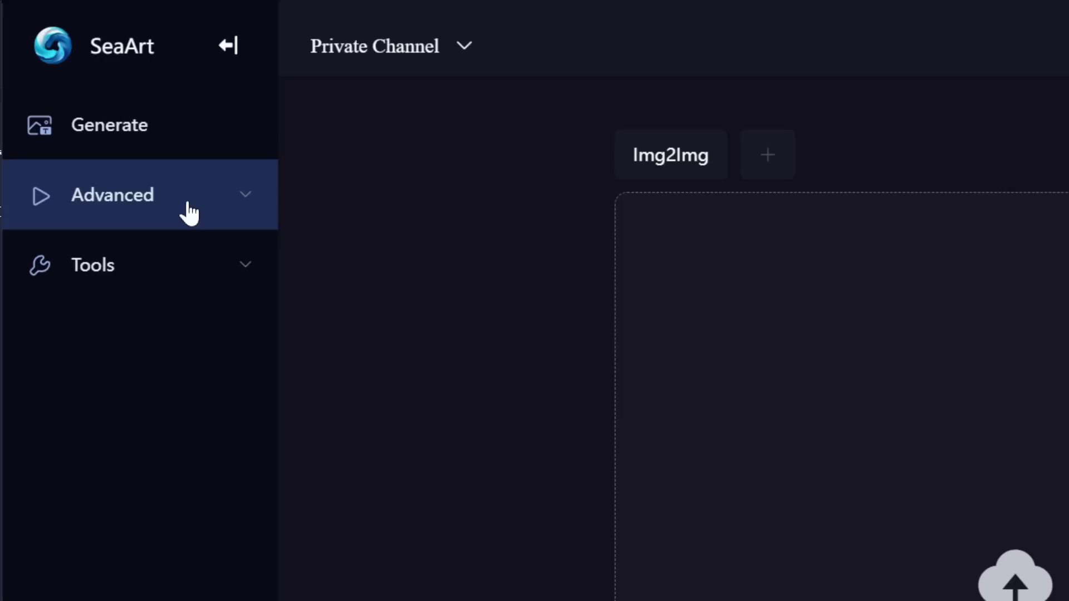
left_click(181, 201)
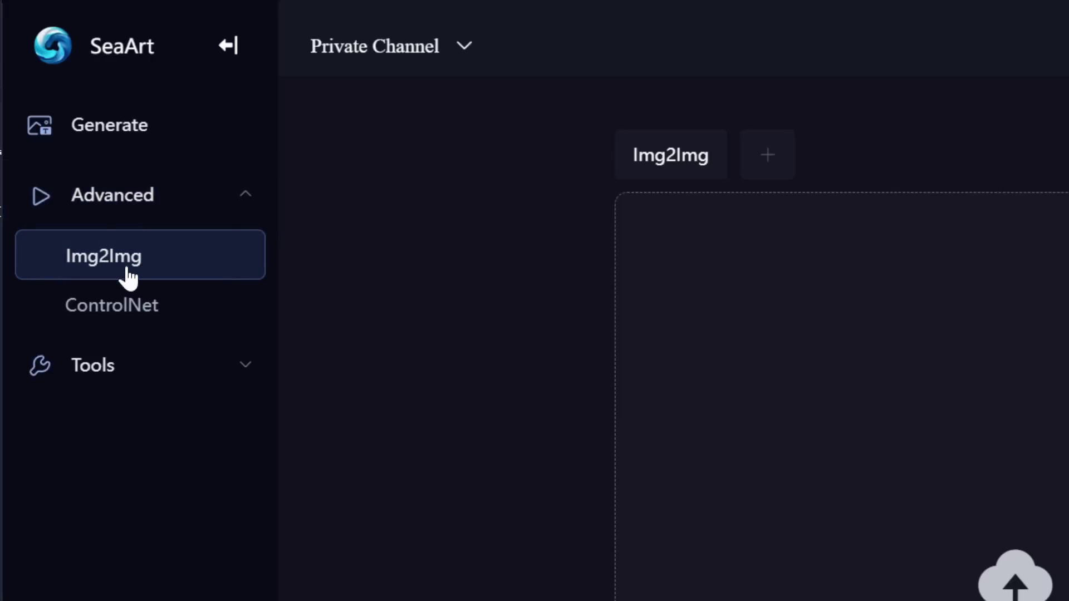
- Open ControlNet and expand Tools to show Expansion, Face Swap, Upscale and Describe
left_click(136, 313)
left_click(156, 365)
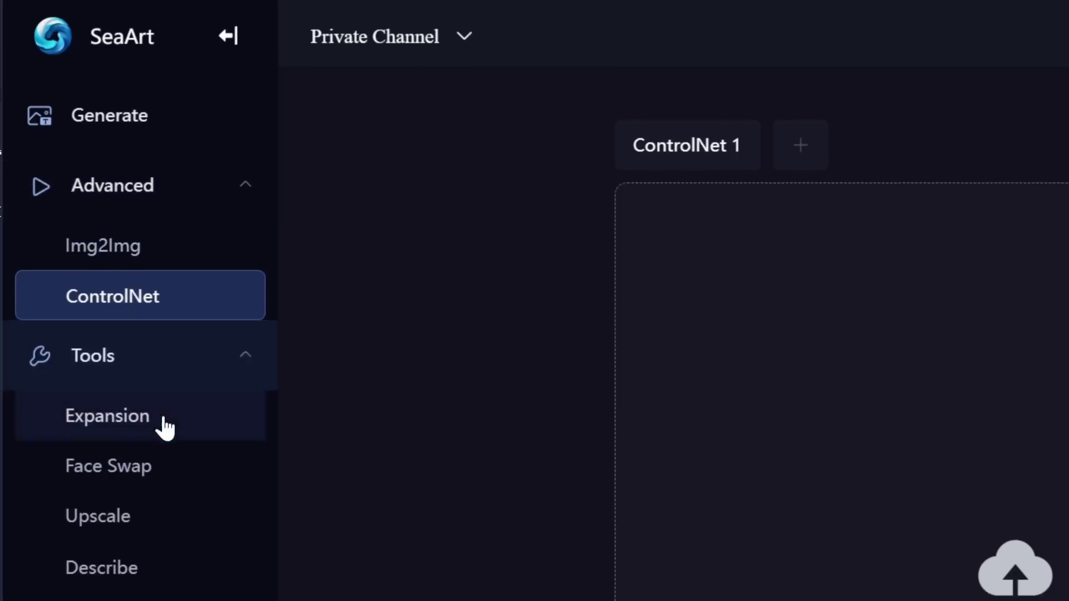
scroll(166, 427, "down", 4)
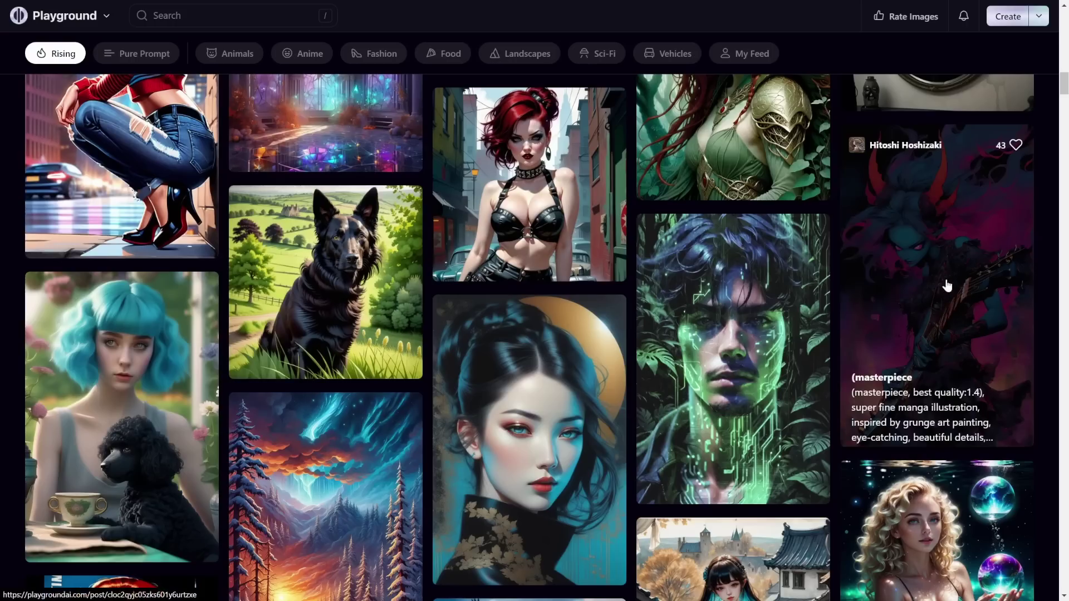
- Open the grunge guitarist succubus image, highlight its prompt and excluded terms, and remix it
left_click(947, 279)
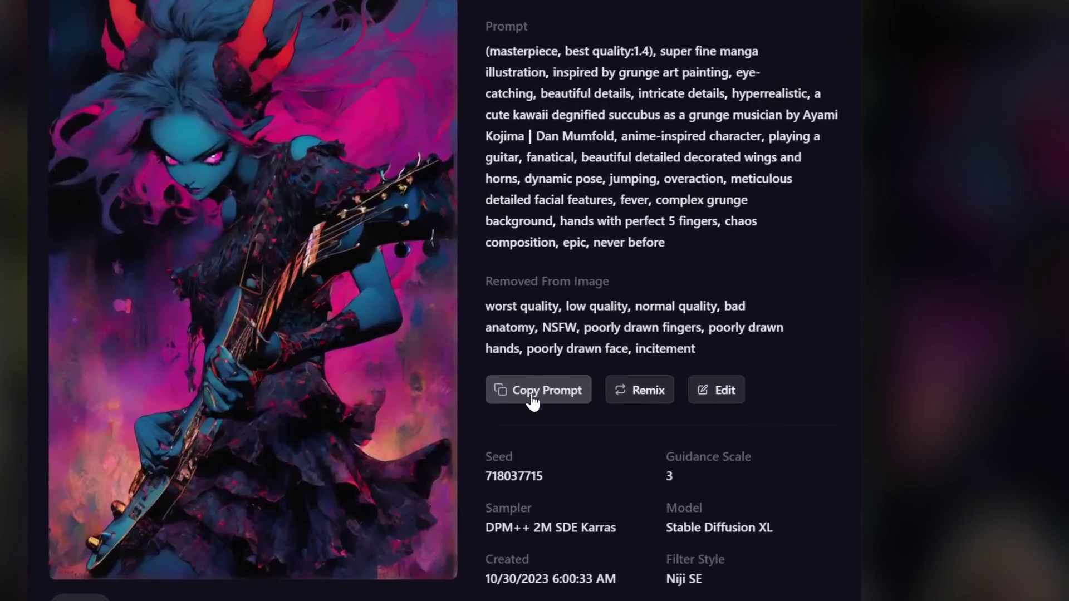
left_click_drag(671, 242, 508, 53)
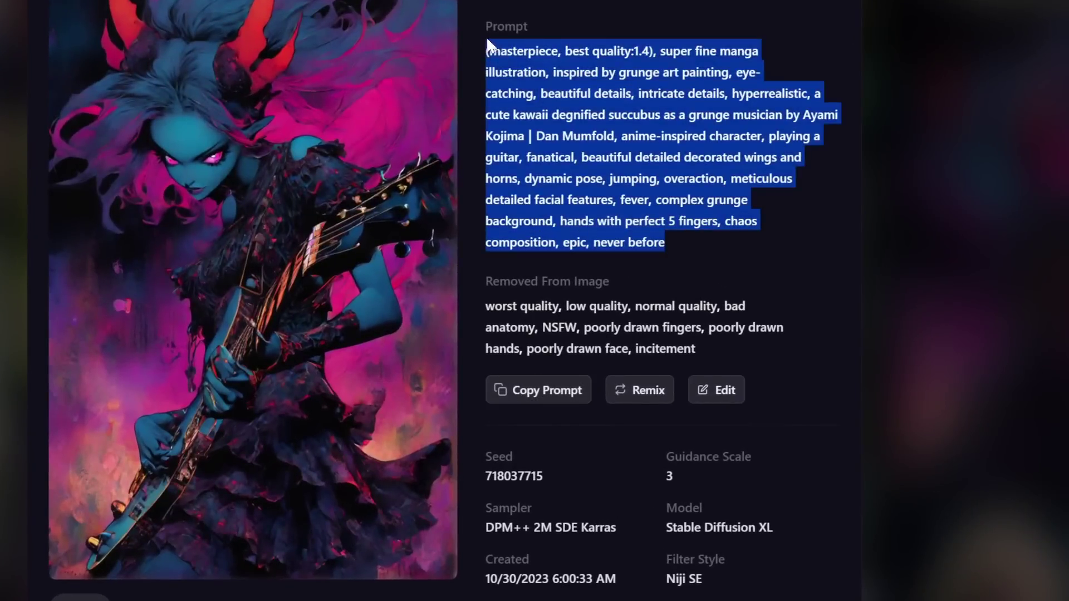
left_click_drag(706, 350, 485, 307)
left_click_drag(589, 278, 594, 279)
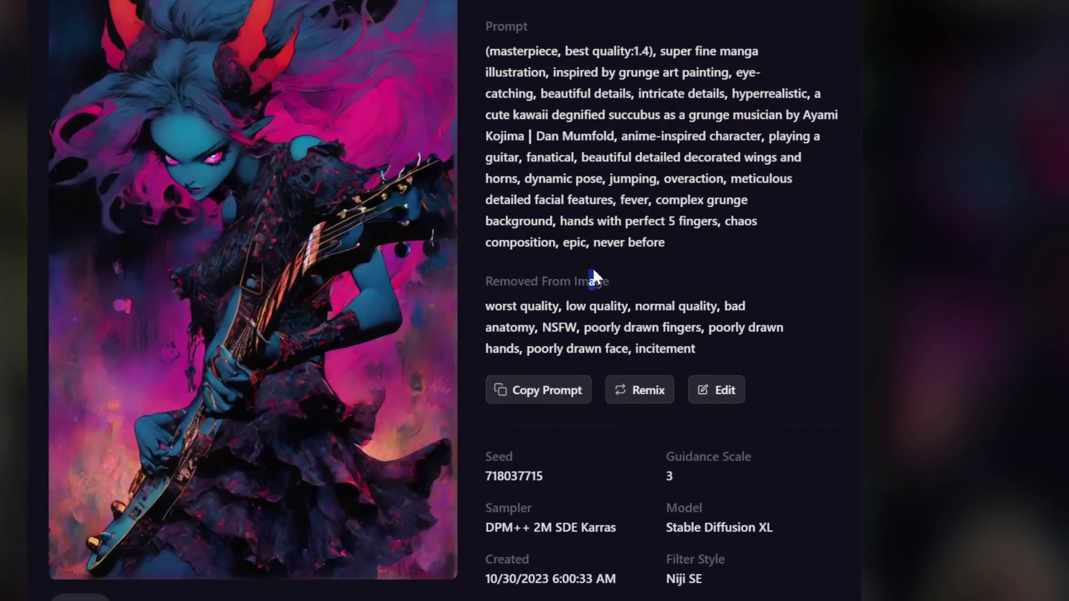
left_click(640, 396)
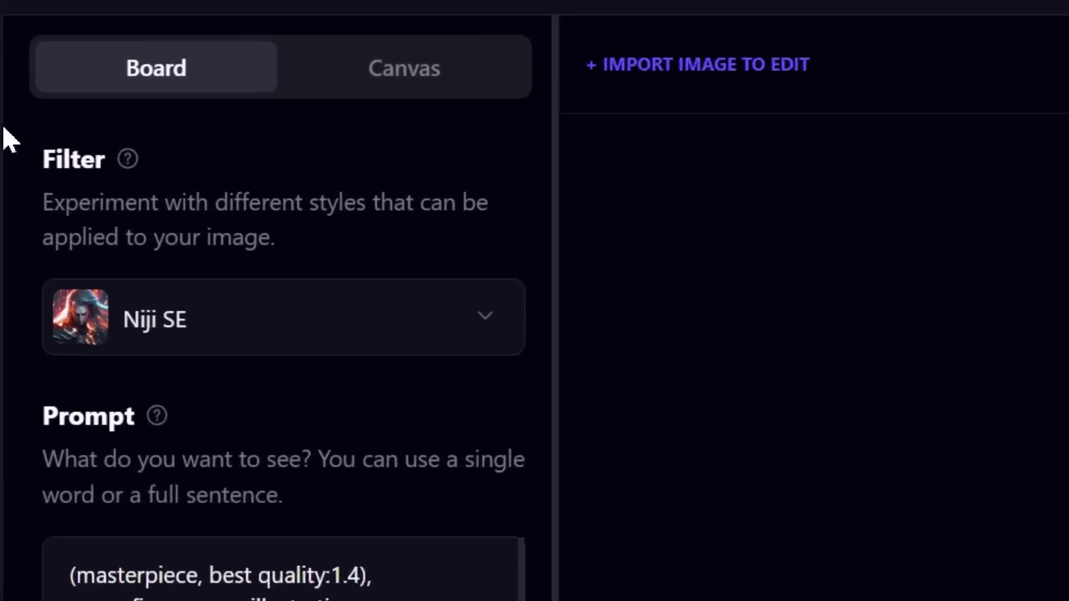
- Browse the filter grid and reset the board to filter None with an empty prompt
left_click(311, 365)
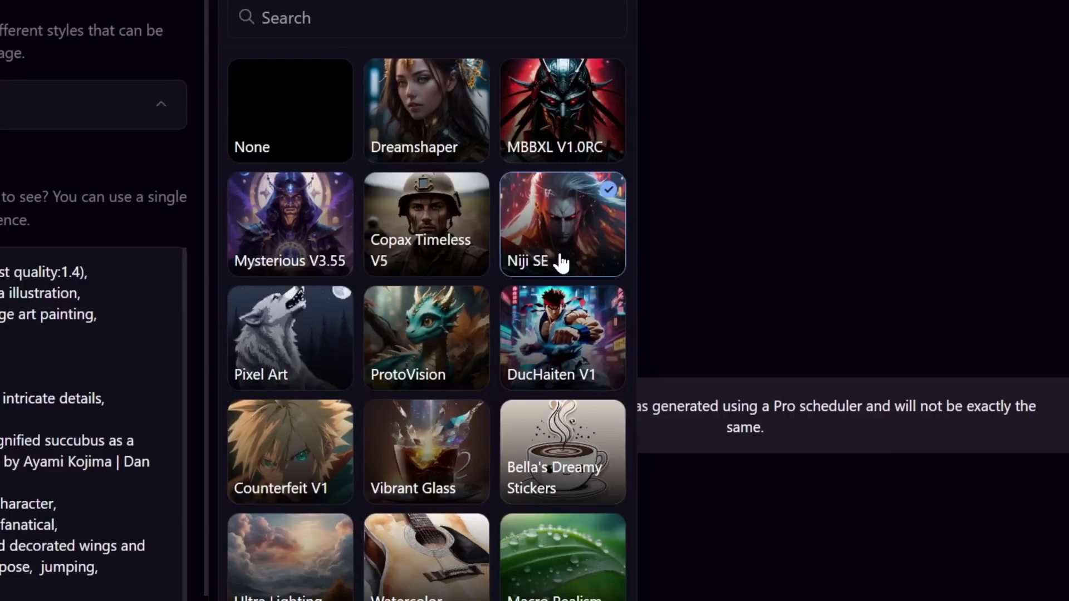
scroll(558, 259, "down", 6)
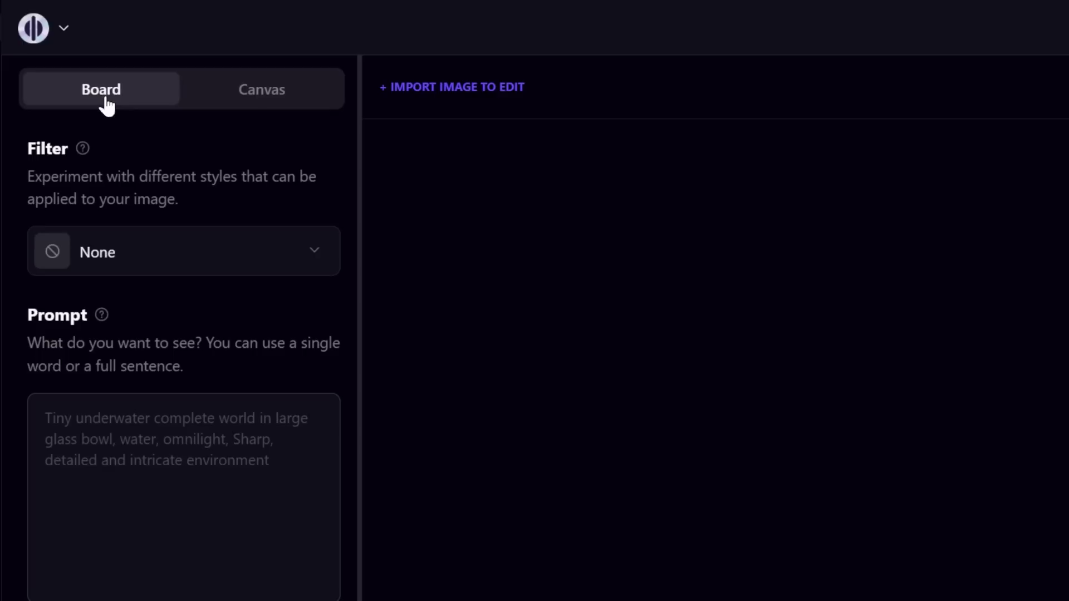
- Apply the ProtoVision filter and paste the prompt 'Tiny water globe flowing with waves of color'
scroll(108, 156, "down", 1)
left_click(127, 182)
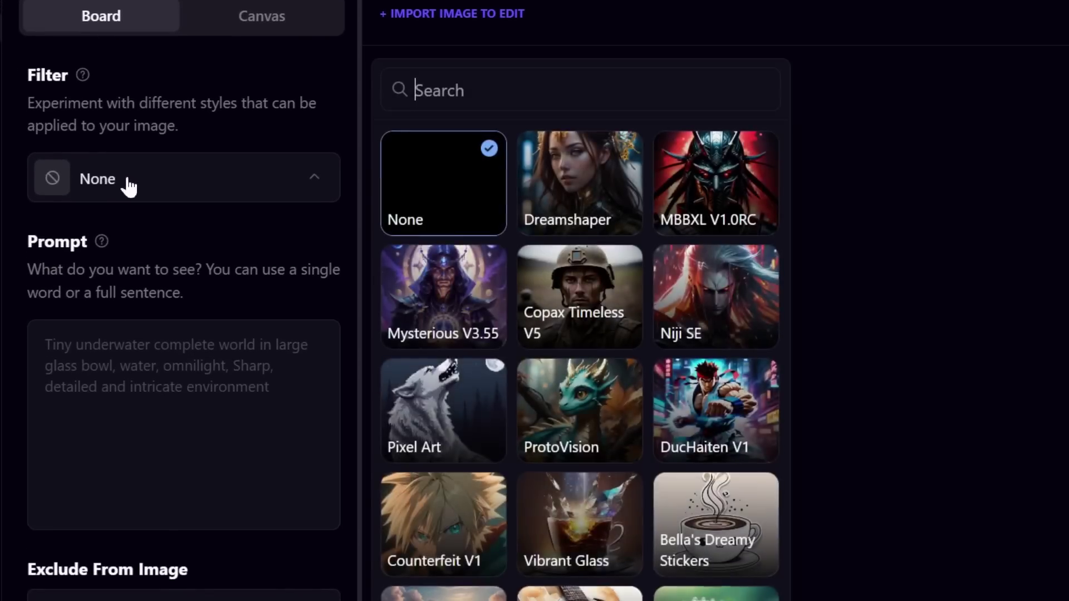
left_click(603, 426)
left_click(167, 363)
type("Tiny water globe flowing with waves of color")
key("ctrl+a")
- Generate the water globe image, keeping Stable Diffusion XL as the model
scroll(155, 378, "down", 3)
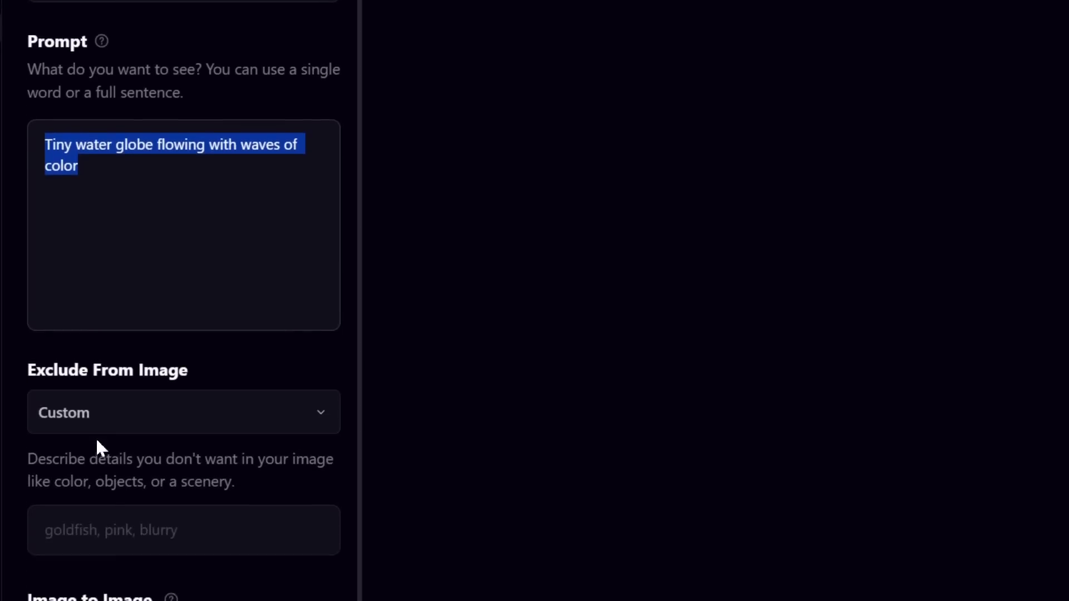
scroll(98, 445, "down", 4)
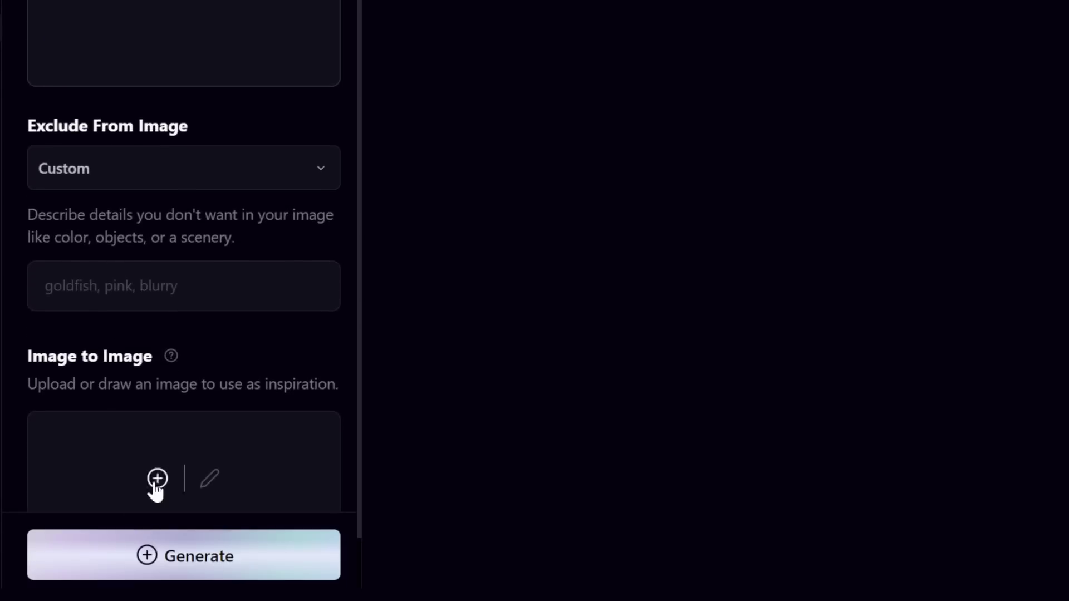
scroll(154, 501, "down", 1)
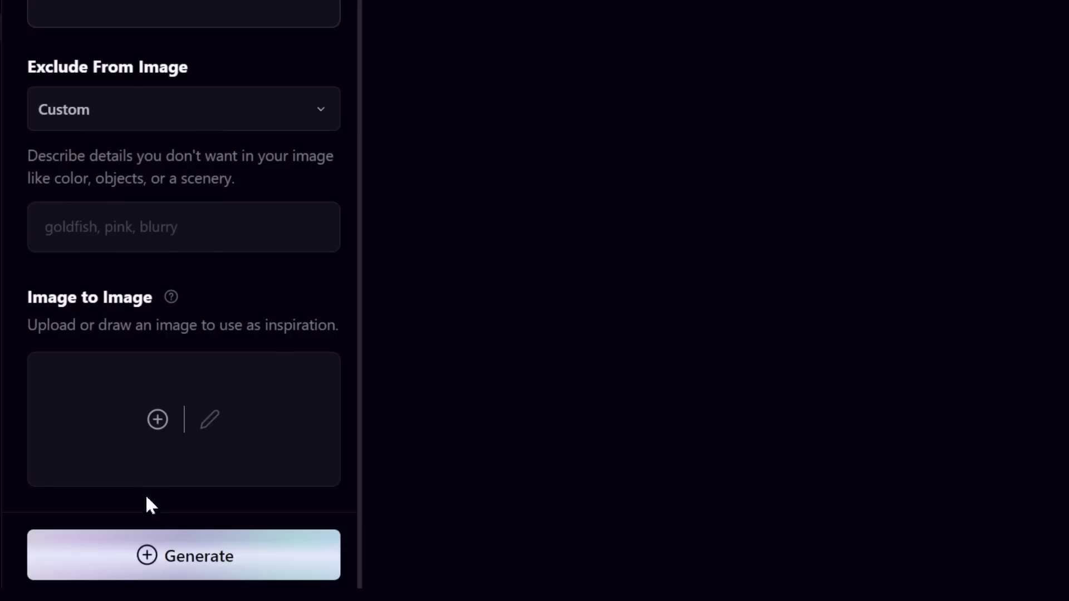
left_click(169, 566)
left_click(1004, 118)
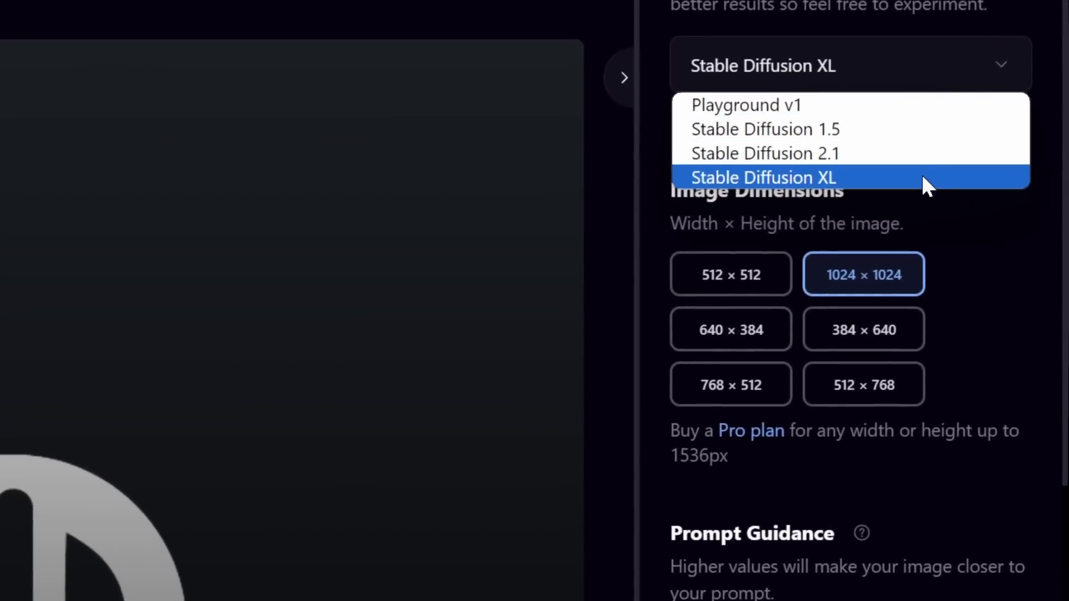
left_click(921, 169)
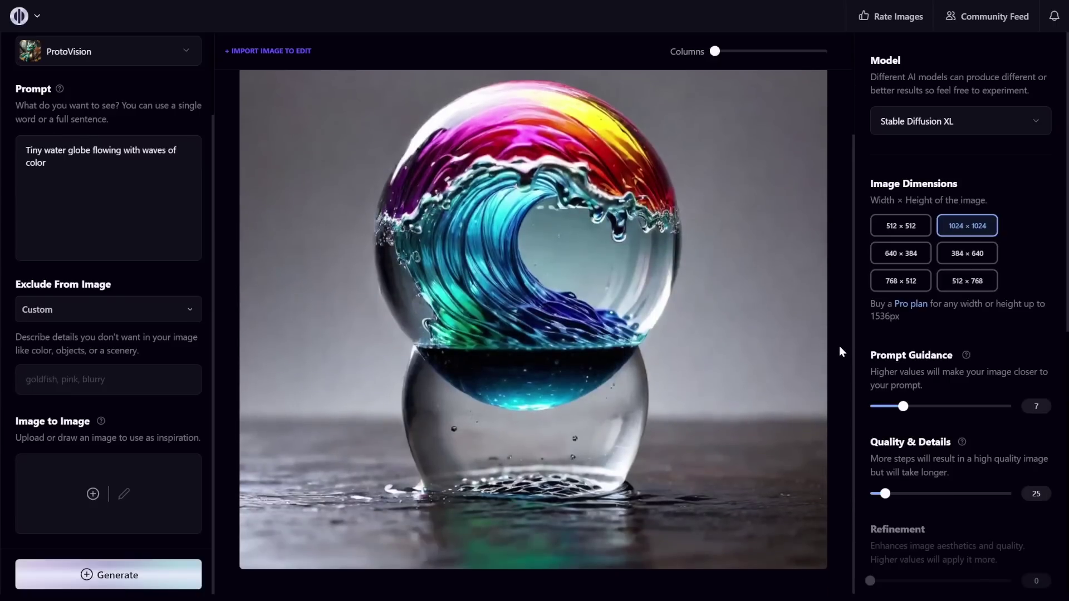
scroll(840, 346, "up", 1)
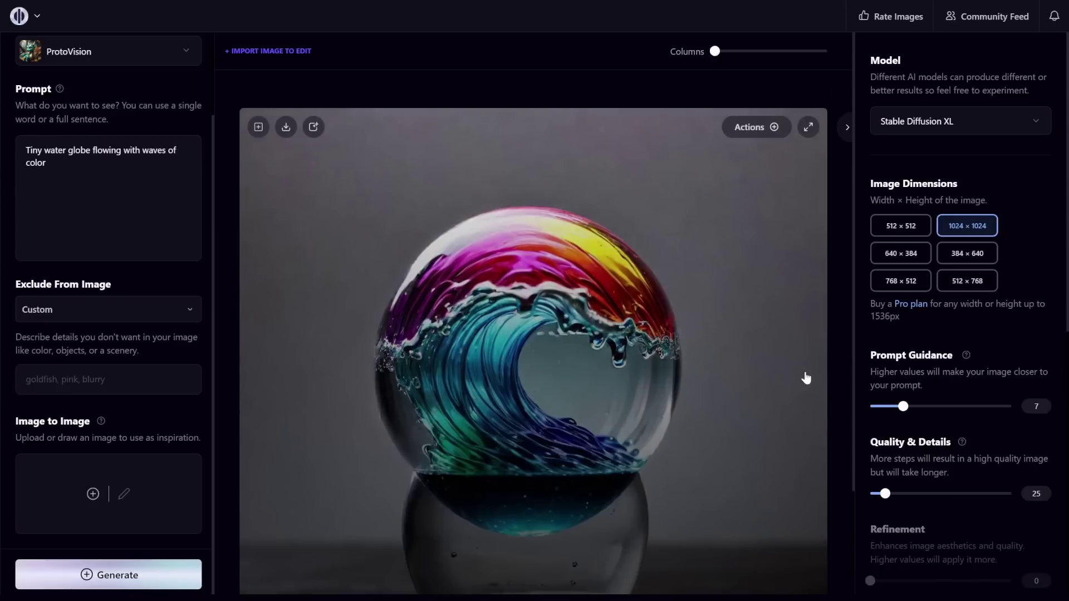
scroll(147, 223, "up", 2)
scroll(148, 222, "up", 2)
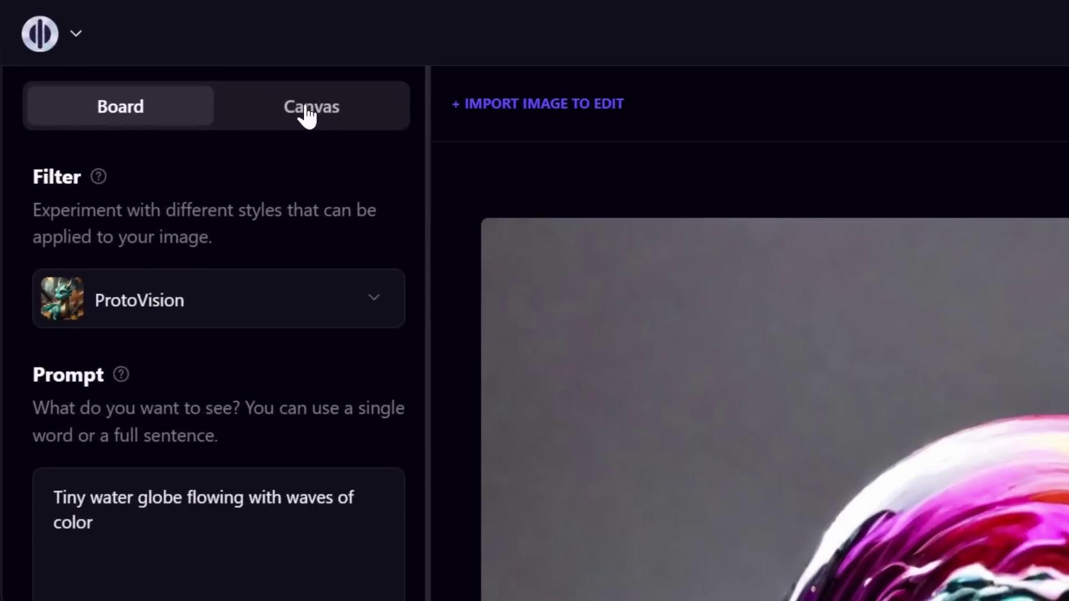
- In Canvas, move the generation frame lower left and enter the viking women prompt
left_click(152, 51)
left_click_drag(485, 242, 426, 288)
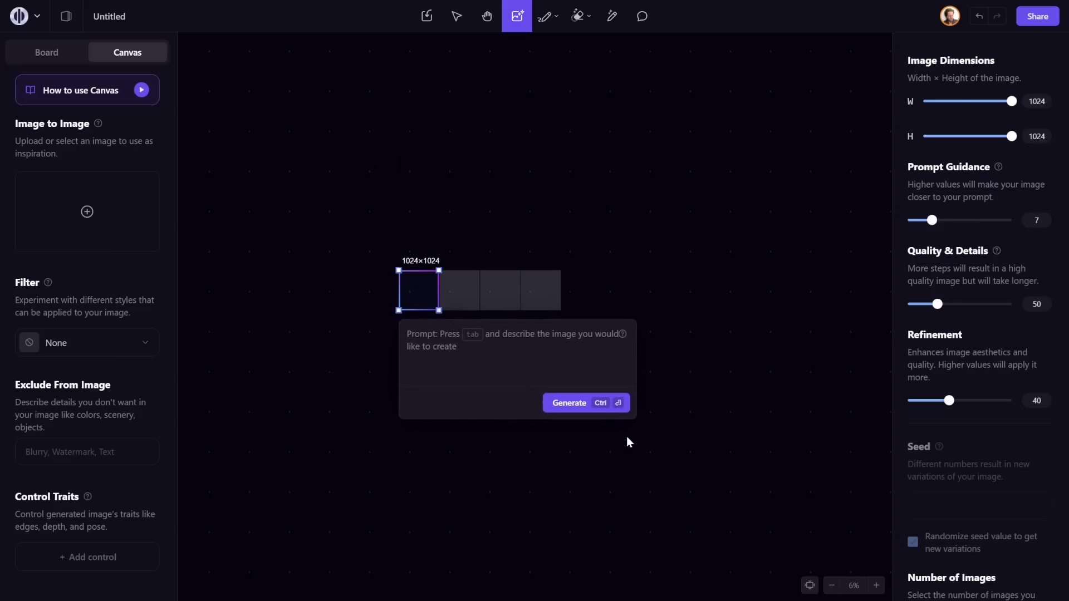
left_click_drag(407, 335, 480, 351)
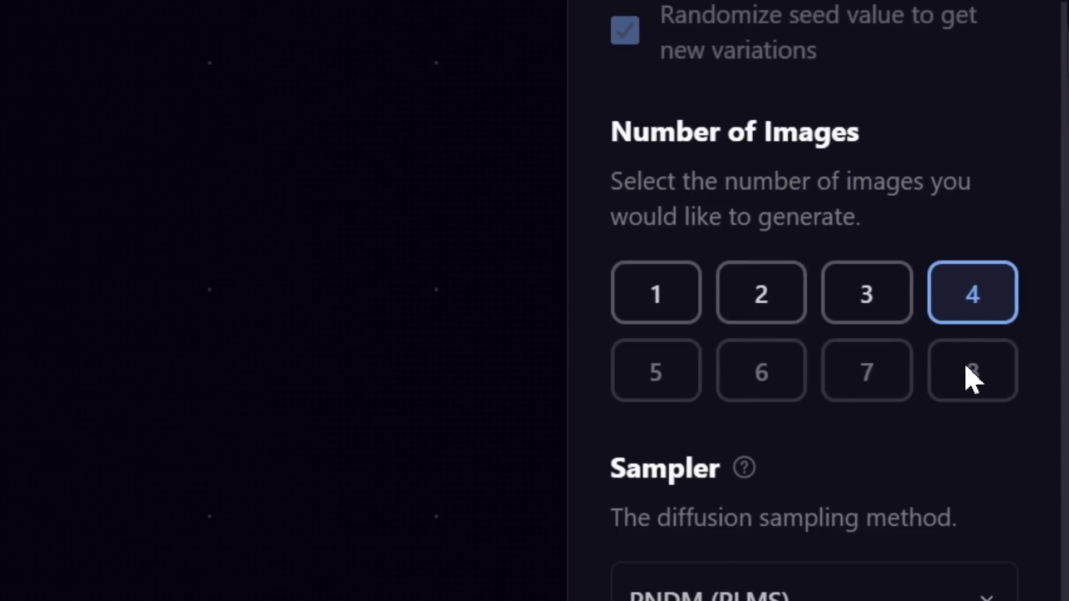
- Spread the viking images apart above the frame and delete the third one
mouse_move(967, 380)
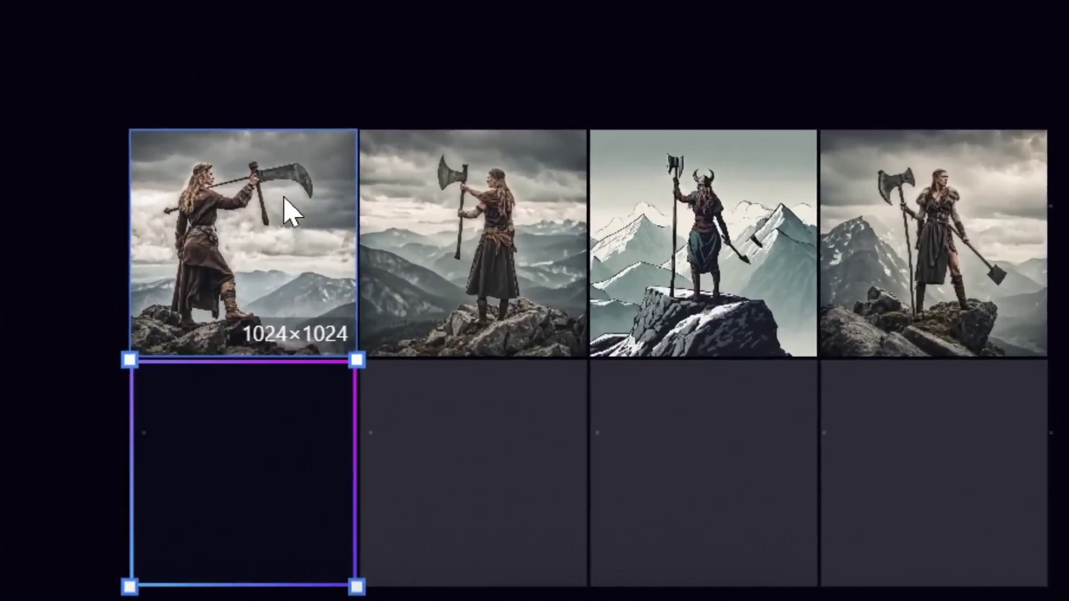
left_click_drag(941, 244, 984, 130)
left_click(466, 229)
left_click_drag(450, 207, 451, 146)
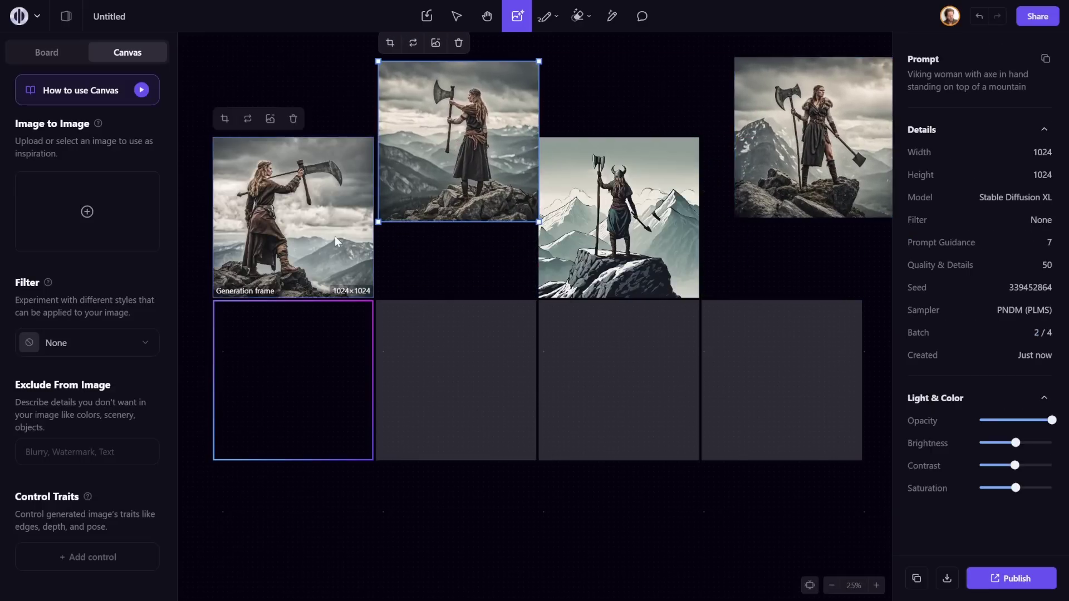
left_click_drag(336, 236, 295, 178)
left_click_drag(622, 248, 636, 226)
key("Delete")
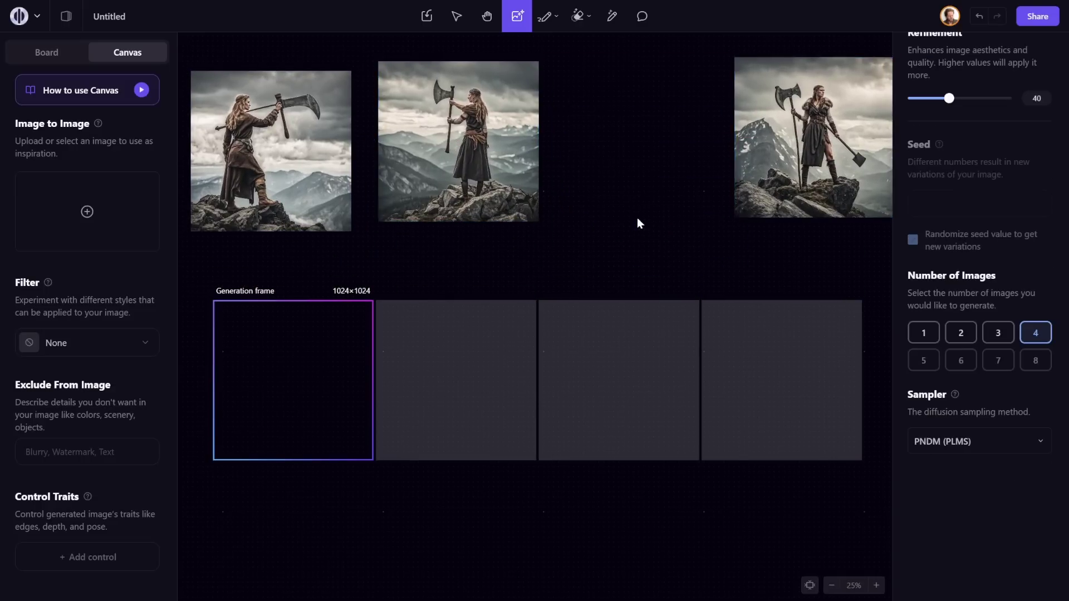
left_click_drag(813, 145, 633, 197)
left_click(311, 200)
left_click(510, 197)
- Generate horned-helmet variations of the right viking image via Image to Image and spread them apart
left_click(707, 257)
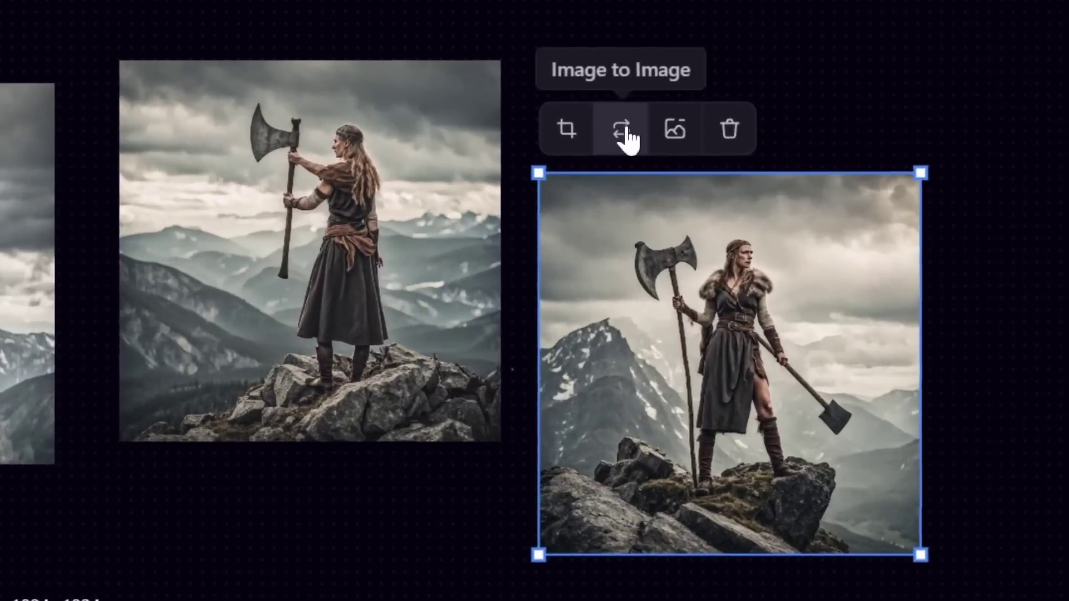
left_click(618, 159)
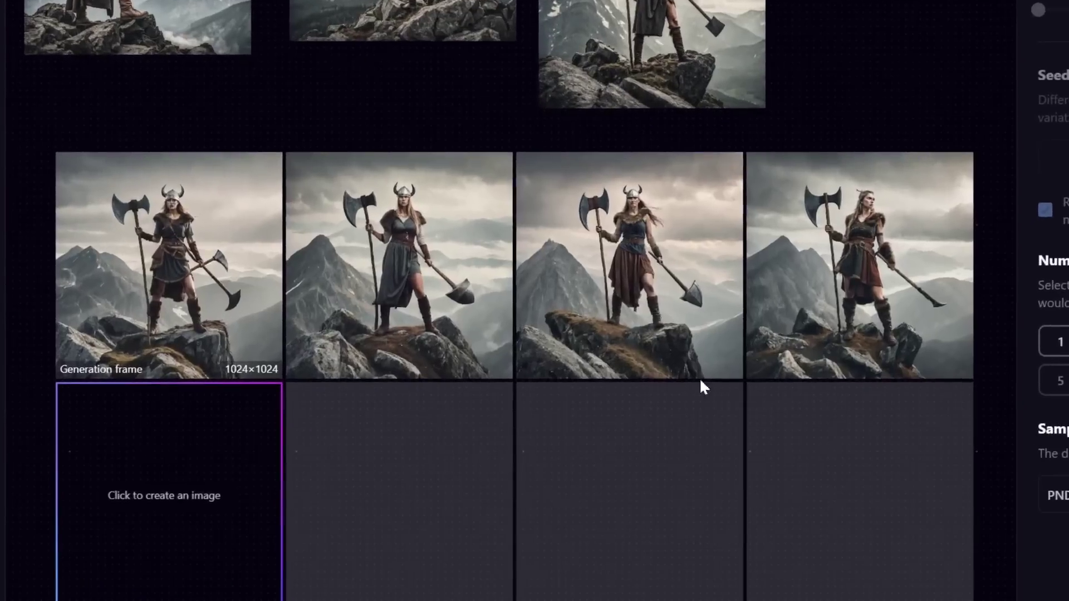
left_click(604, 394)
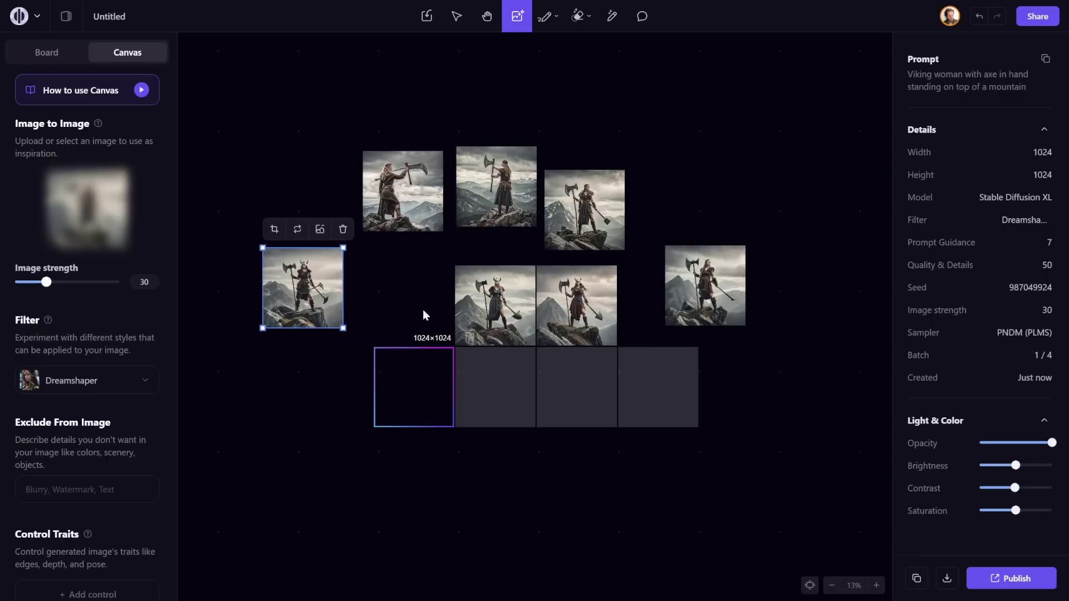
left_click_drag(425, 313, 383, 298)
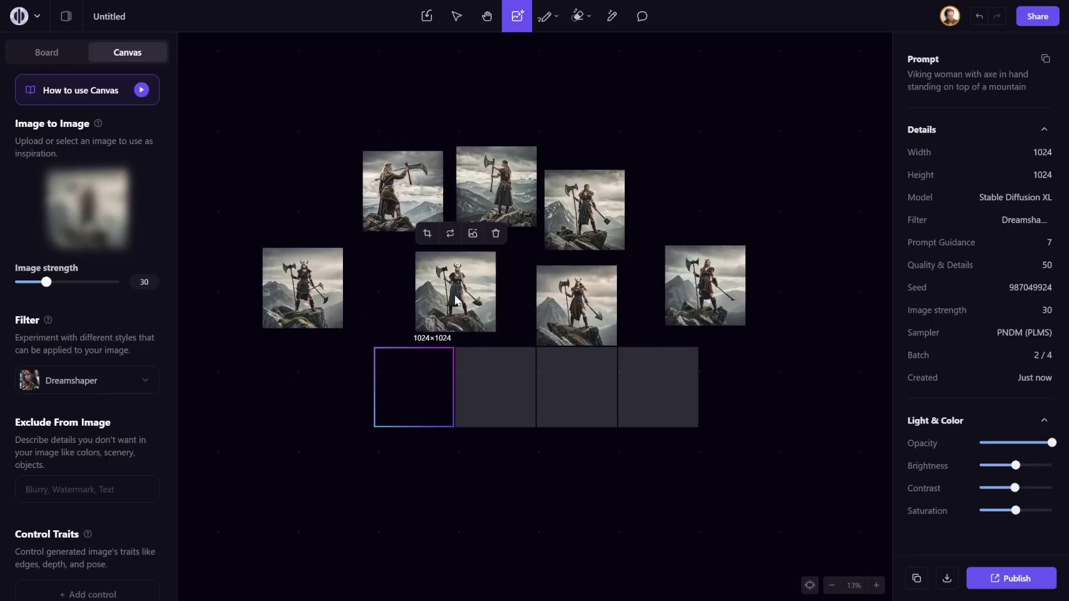
left_click_drag(585, 315, 608, 308)
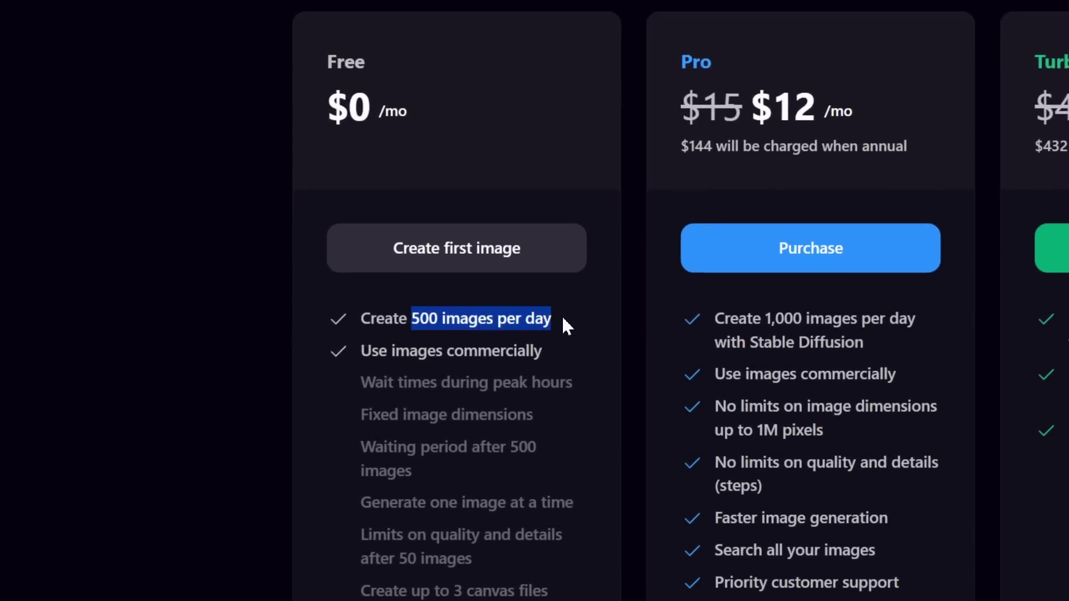
- Highlight the Free plan's commercial use line, then enlarge the left horned viking image to 4228 × 4228
left_click_drag(542, 351, 397, 356)
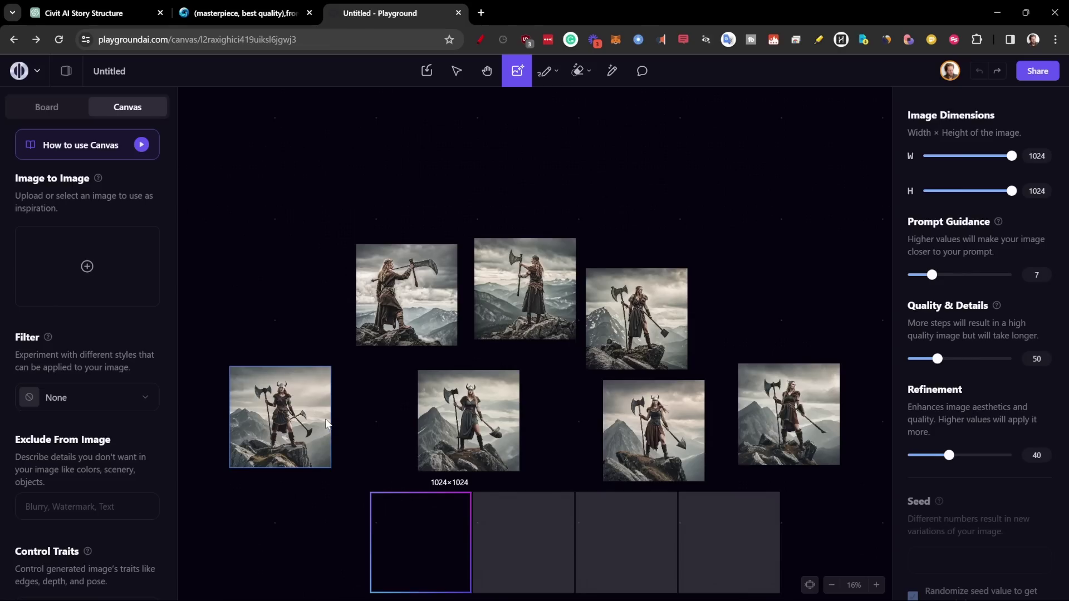
left_click(326, 422)
left_click_drag(332, 366, 648, 178)
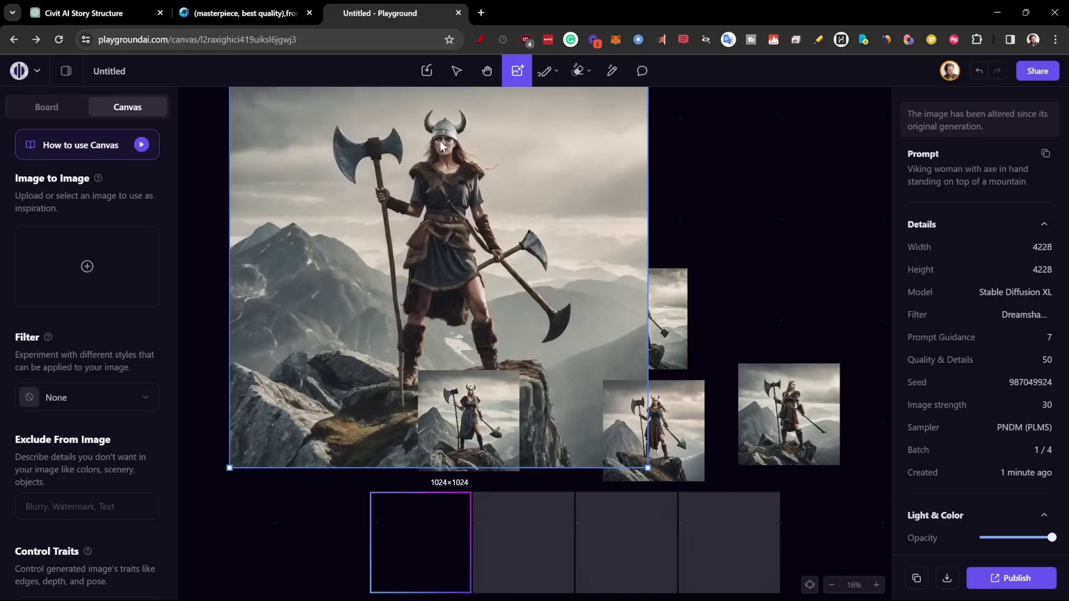
left_click(700, 148)
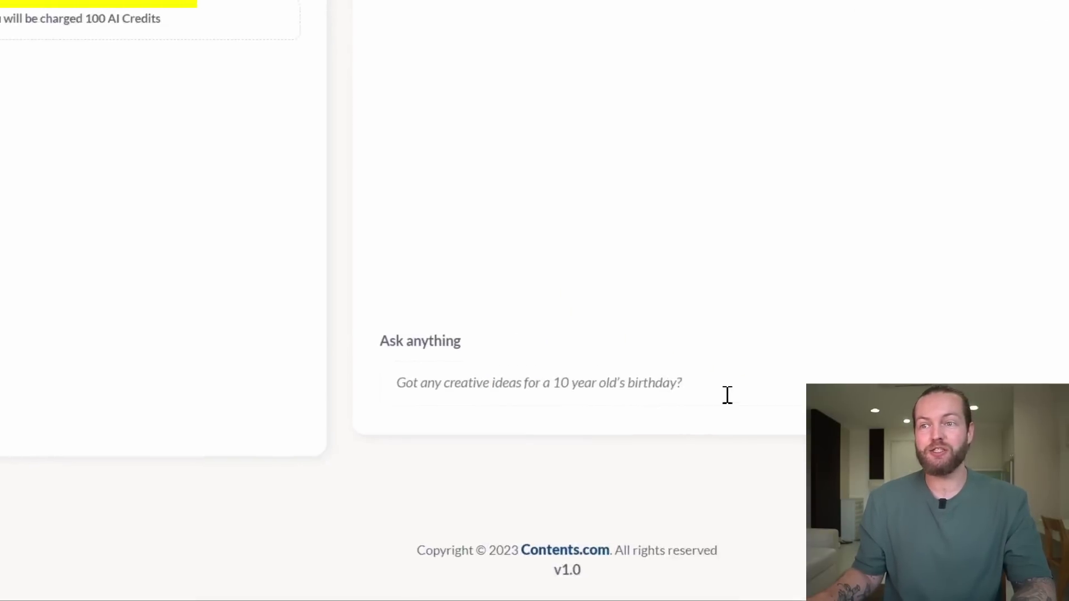
- Submit the 'Best _ for _' request to AI Chat and highlight titles like Best Tents for Winter Camping
left_click(741, 401)
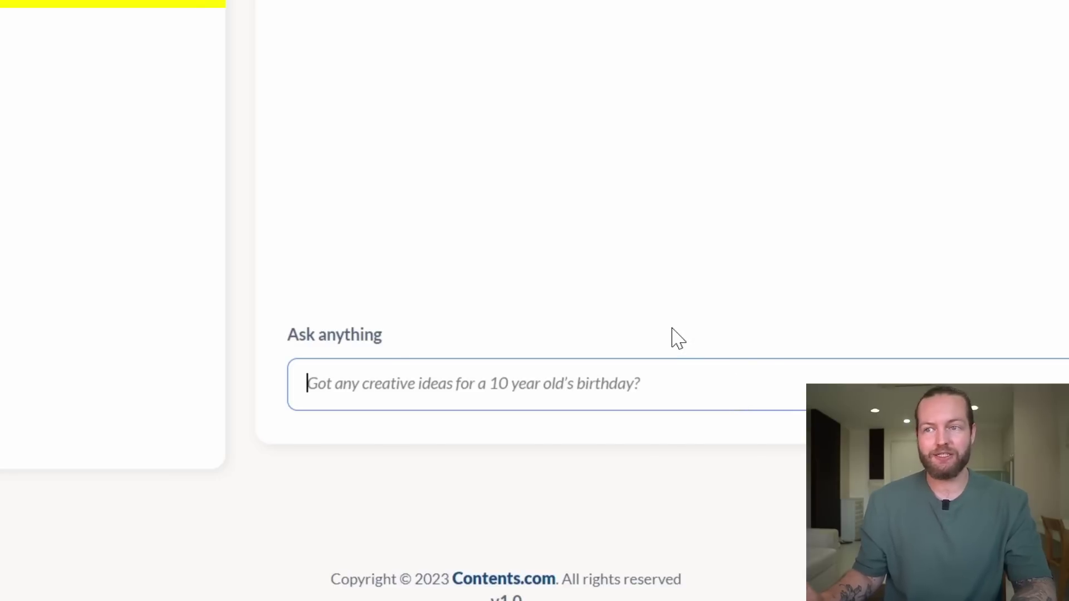
type("Give me 10 ideas for articles that follow the \"Best ___ for ___\" format. In the survival niche")
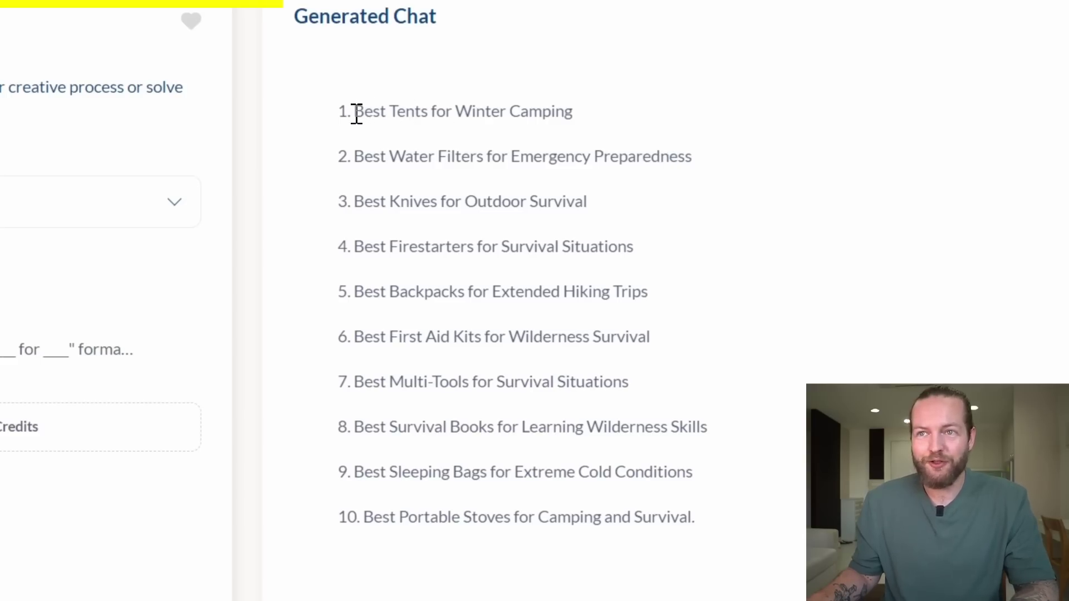
left_click_drag(378, 113, 584, 118)
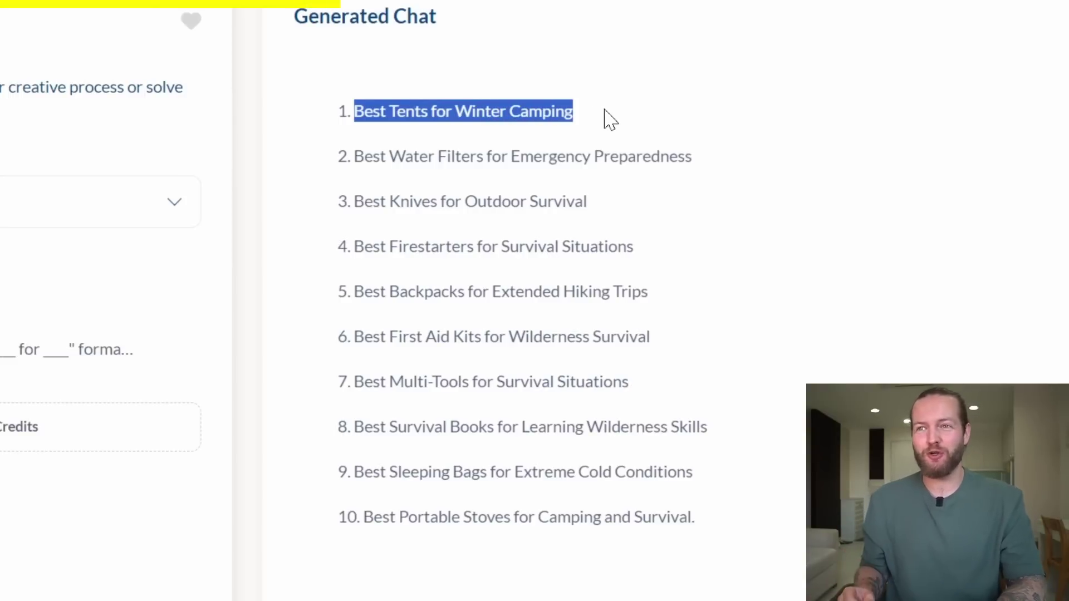
left_click_drag(353, 158, 410, 159)
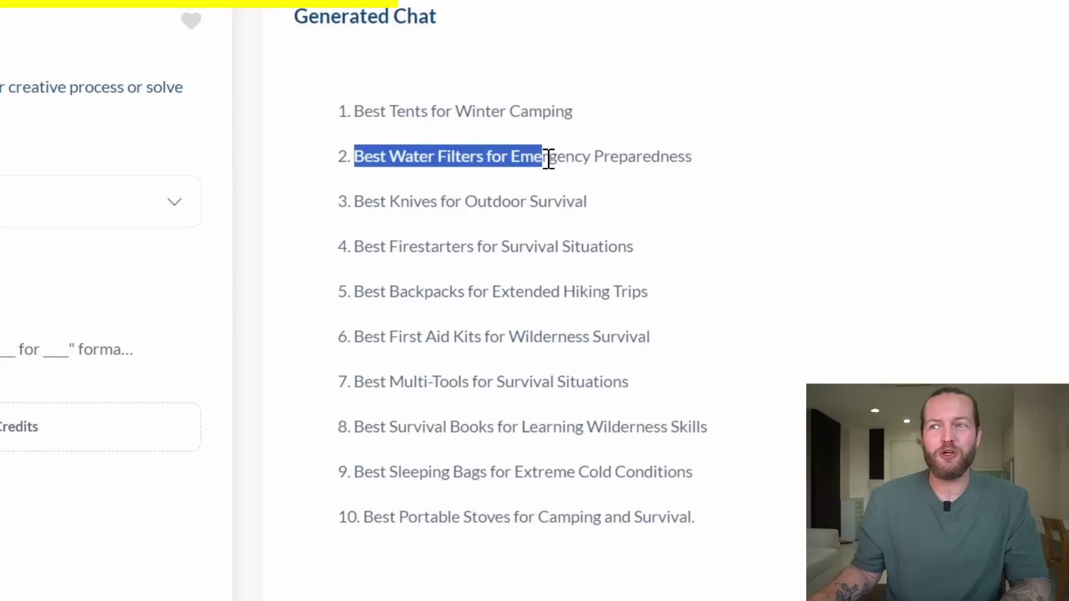
left_click_drag(586, 156, 704, 167)
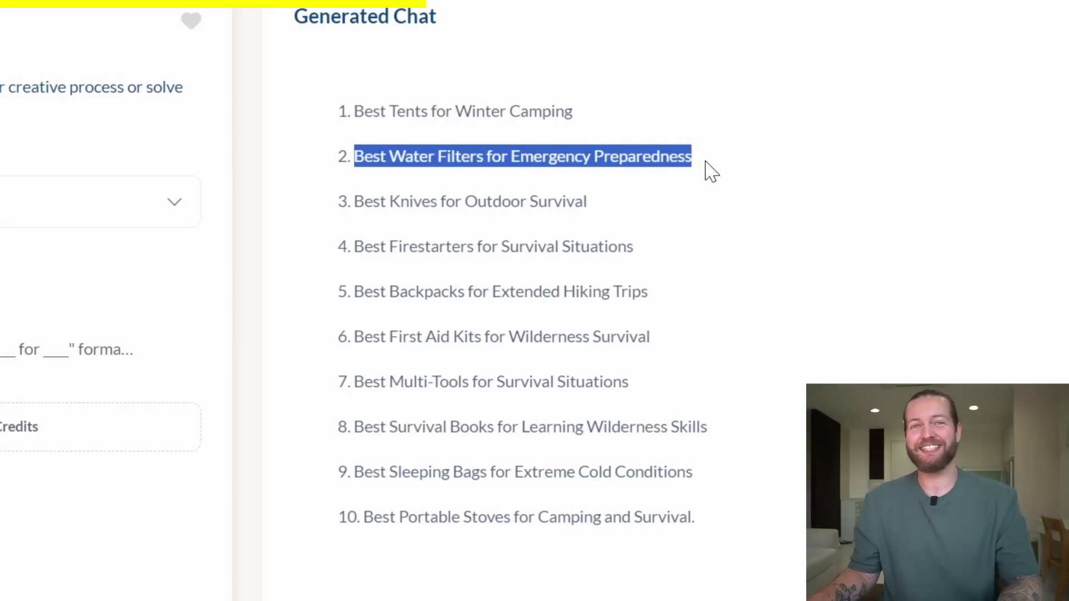
left_click_drag(677, 296, 365, 294)
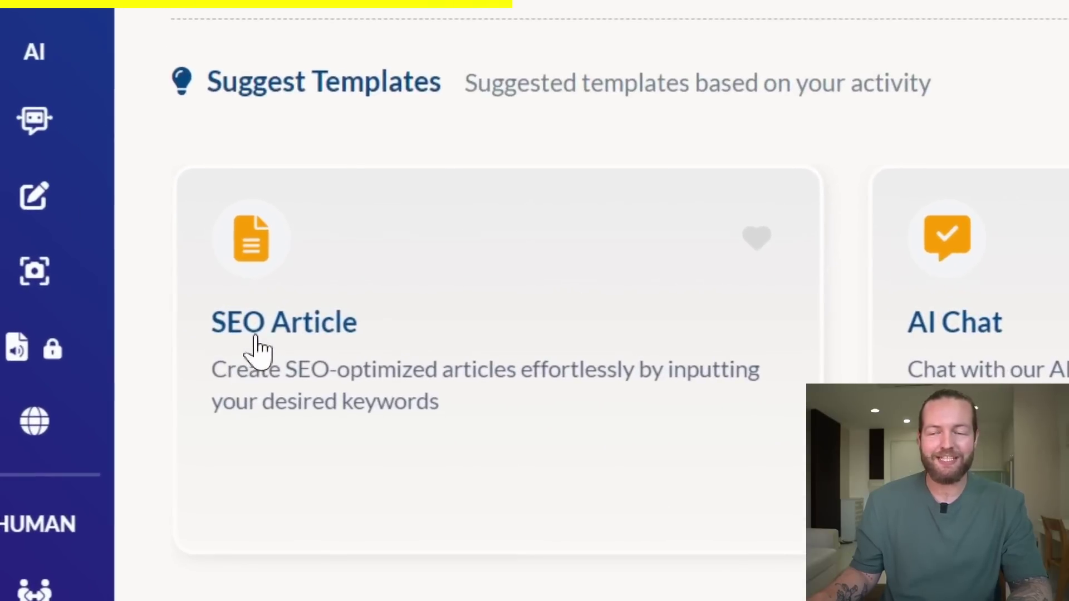
- Generate a 1000-word SEO article for the keyword 'Best Backpacks for Extended Hiking Trips'
type("Best Backpacks for Extended Hiking Trips")
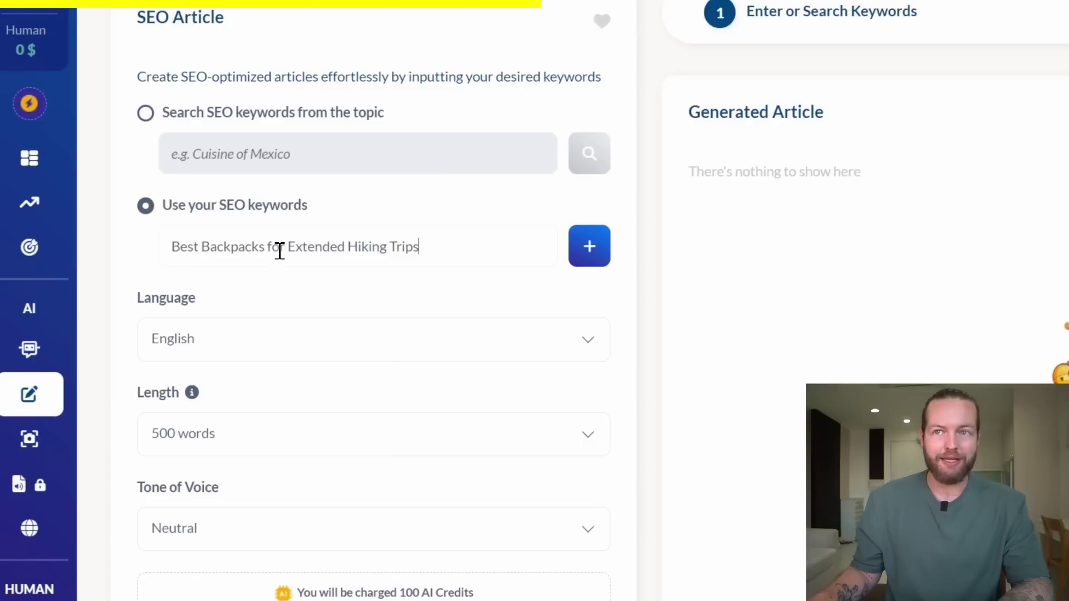
scroll(312, 303, "down", 4)
left_click(241, 218)
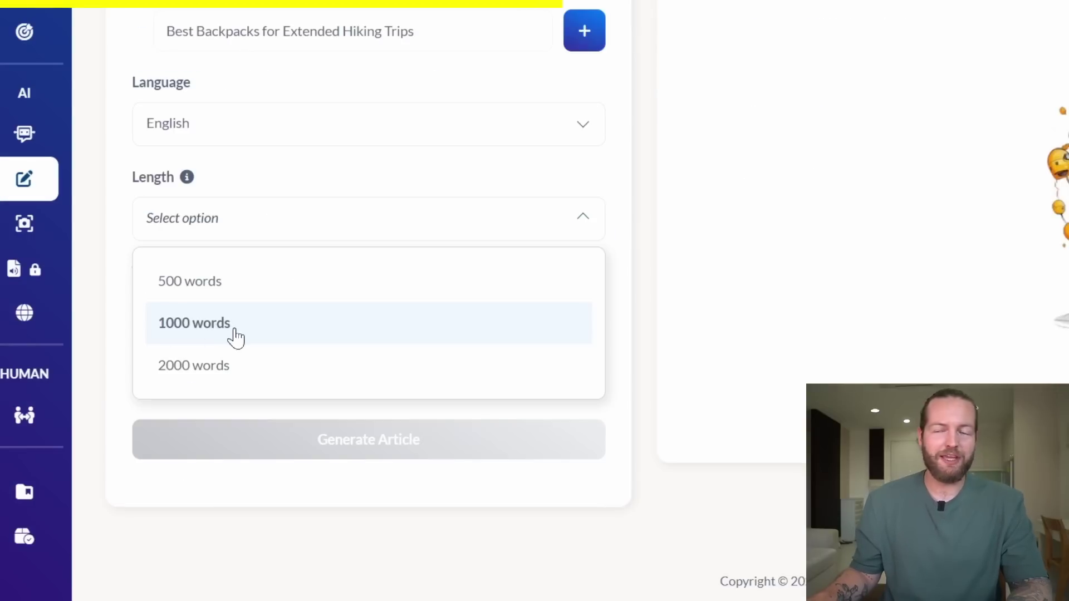
left_click(186, 326)
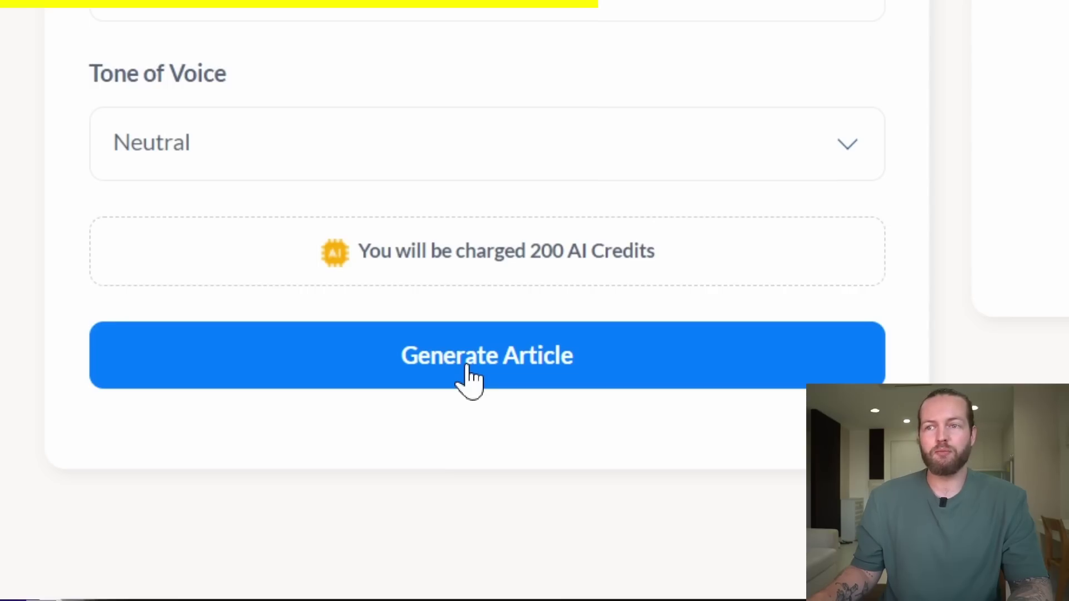
left_click(470, 381)
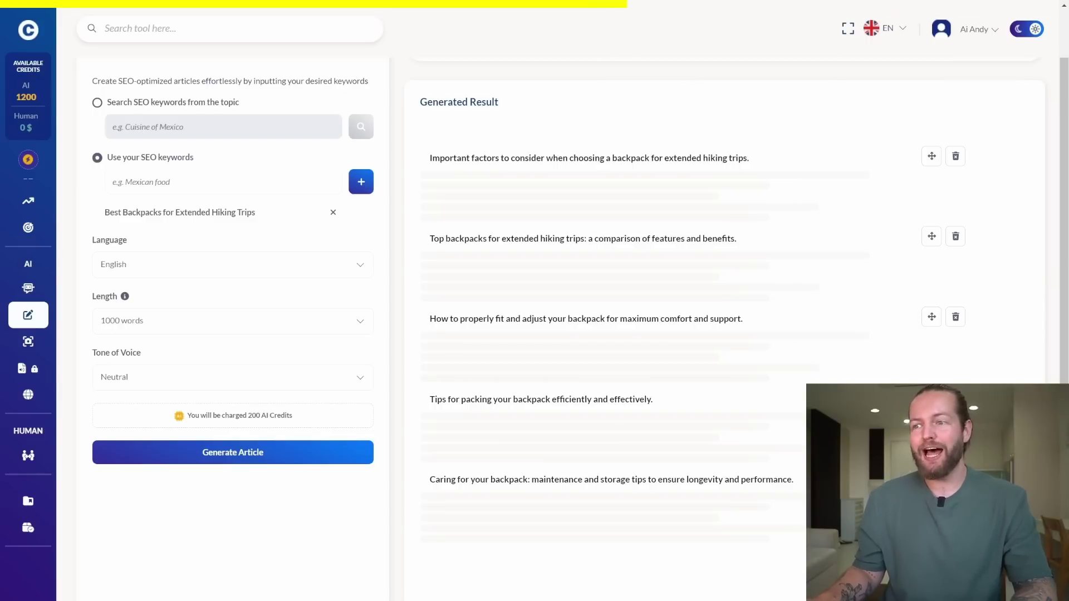
scroll(557, 334, "down", 2)
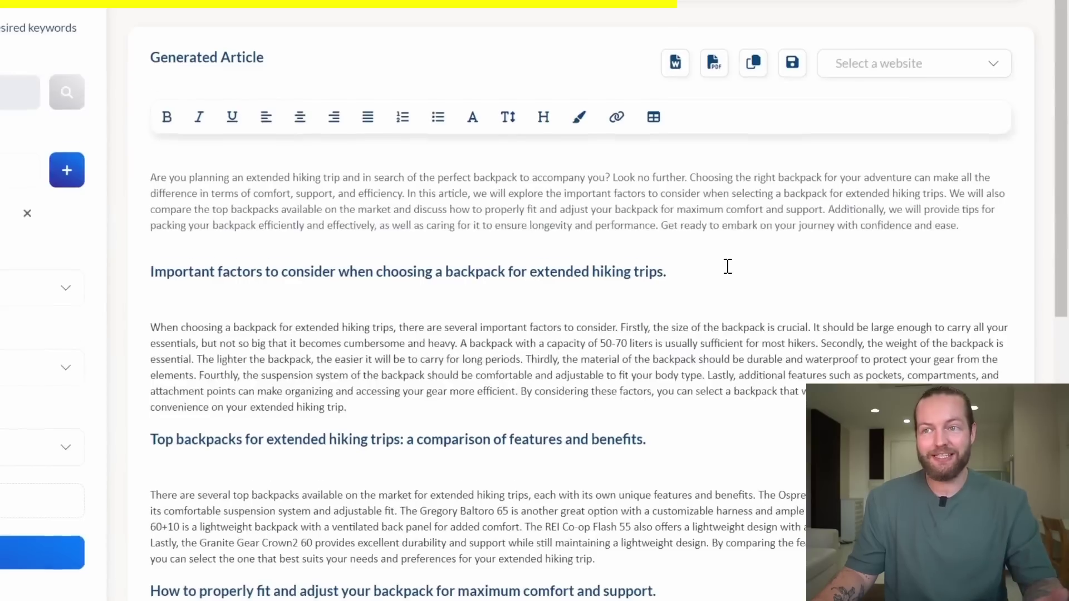
scroll(725, 265, "down", 10)
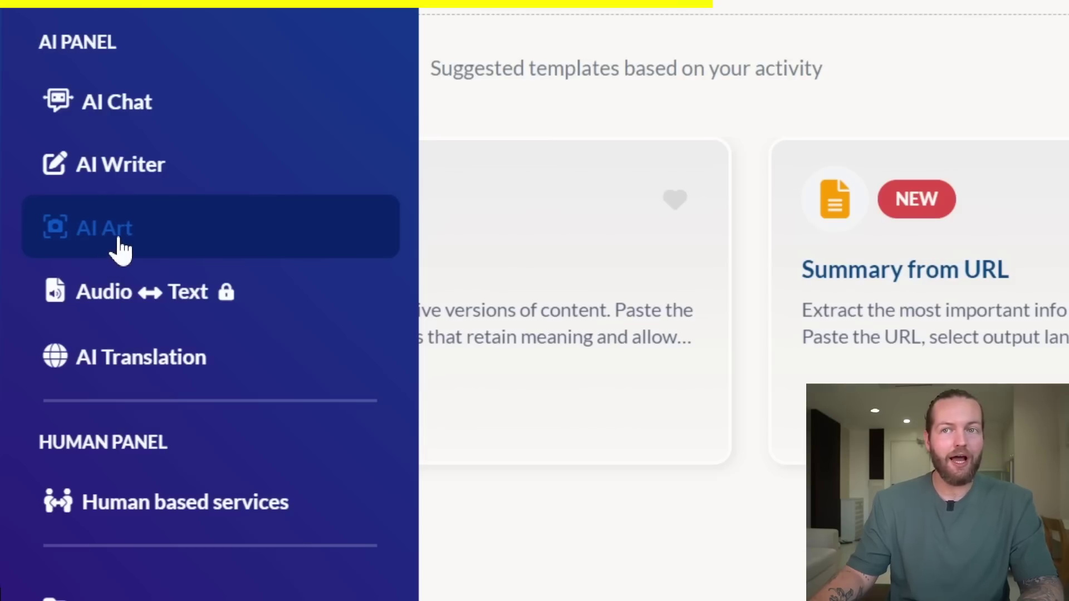
- Generate 512x512 'Backpack in the mountain' images with the AI Art Text to Image tool
left_click(121, 240)
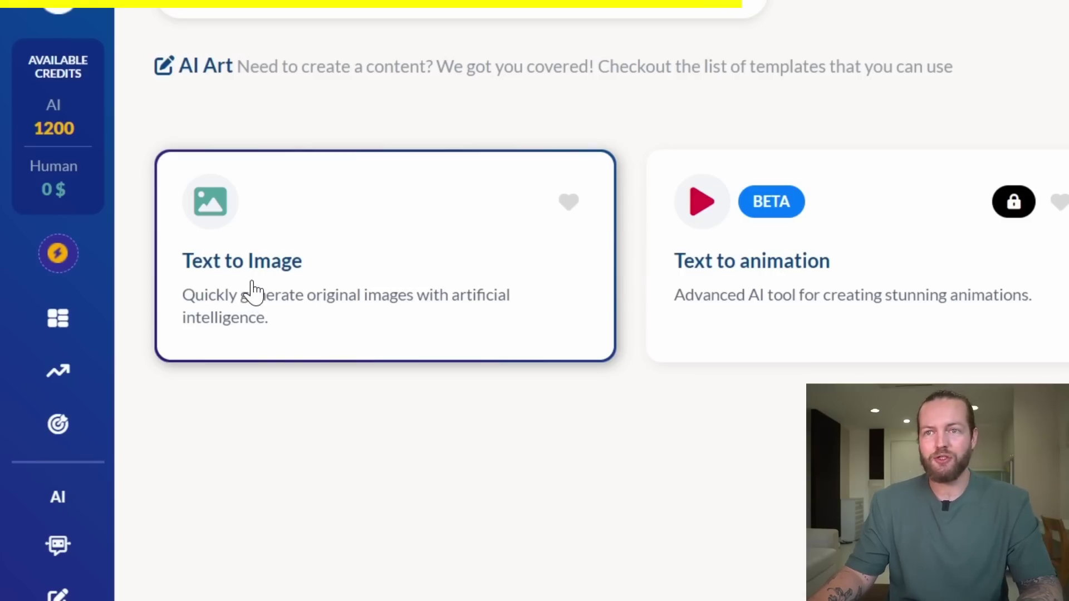
left_click(253, 290)
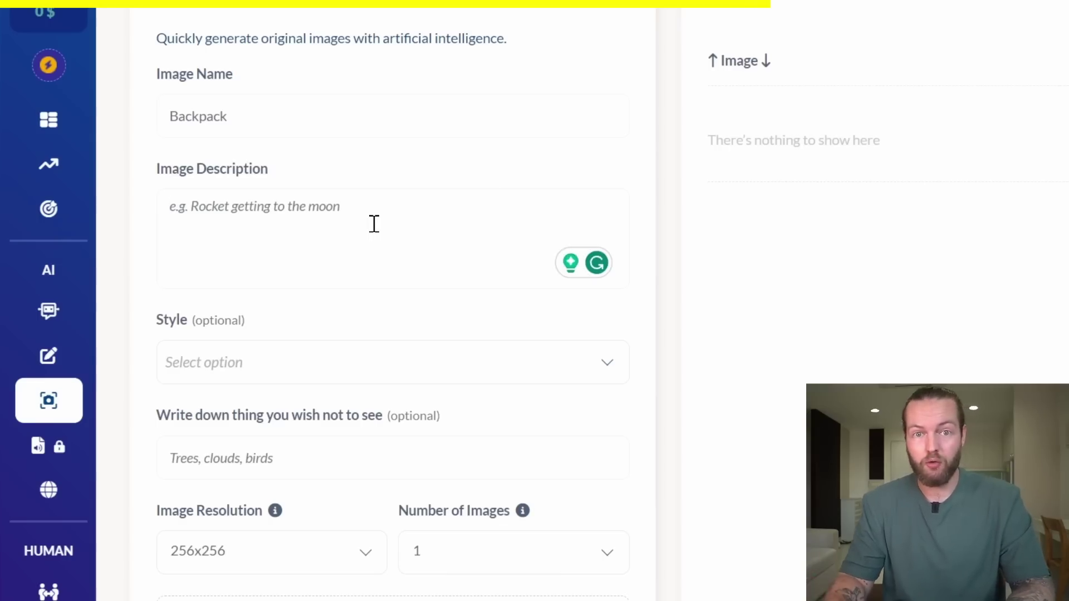
left_click(409, 462)
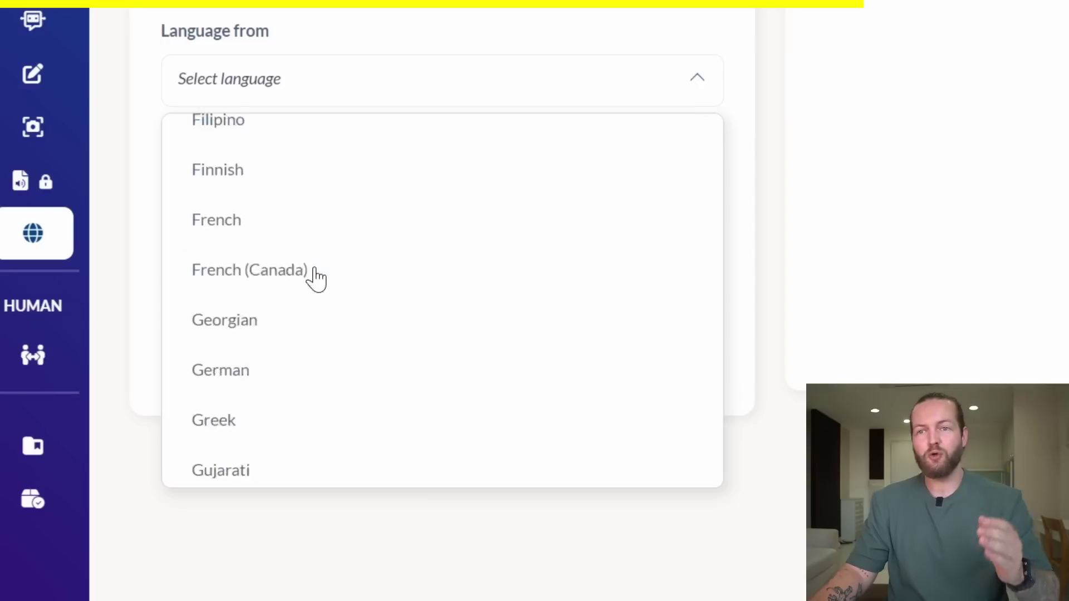
scroll(312, 279, "down", 15)
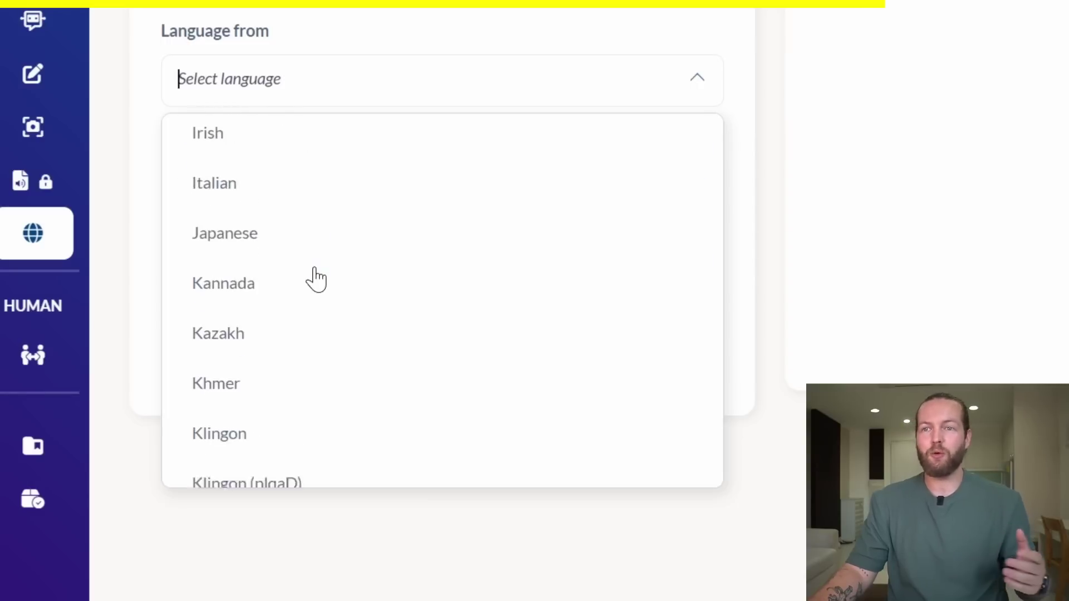
scroll(314, 280, "down", 20)
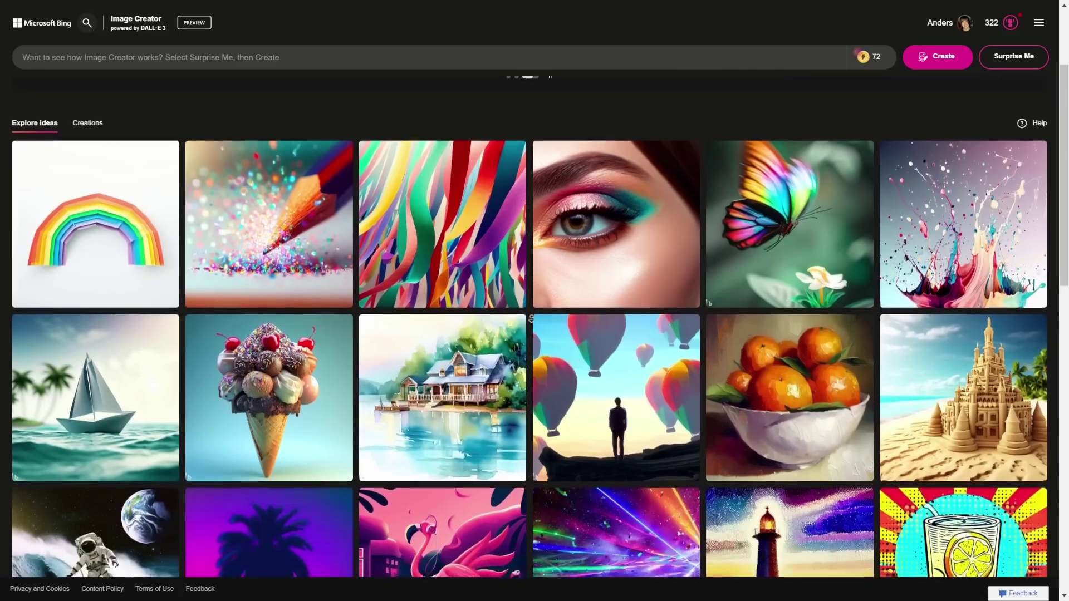
scroll(531, 318, "down", 3)
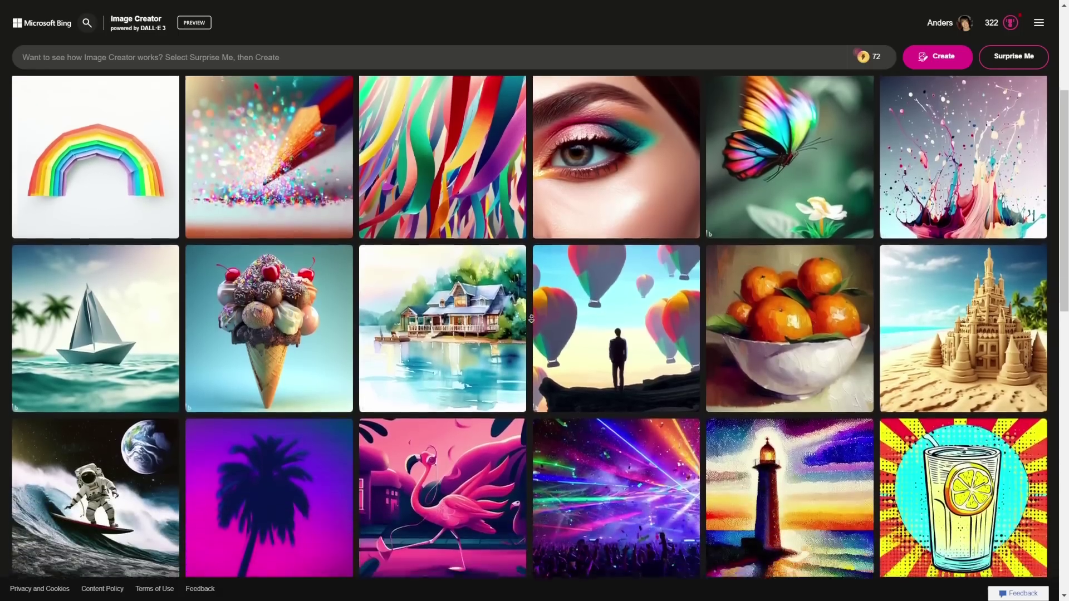
scroll(530, 318, "down", 3)
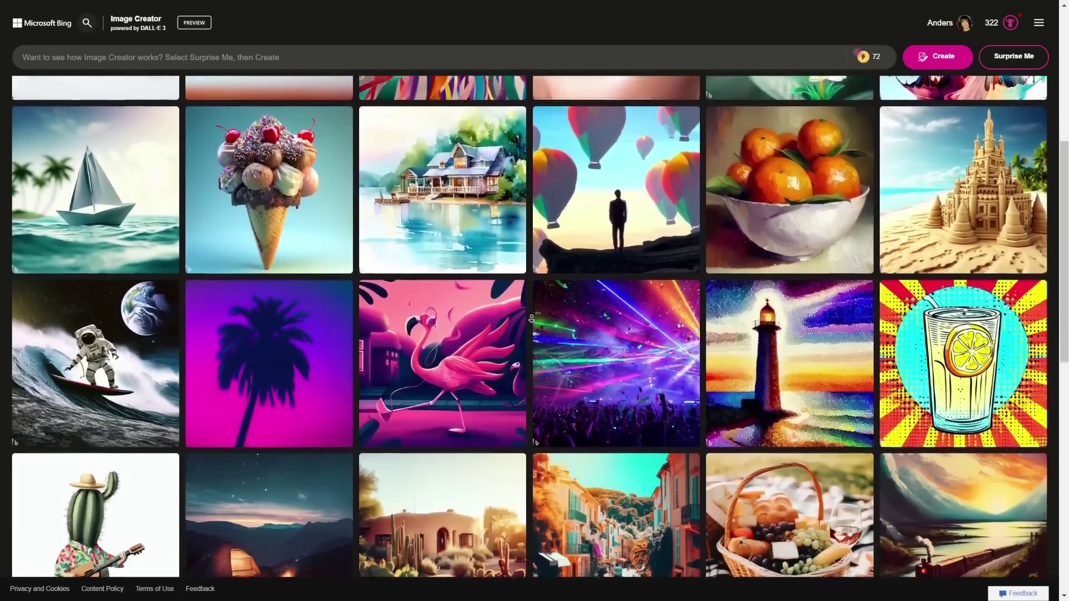
scroll(531, 319, "down", 1)
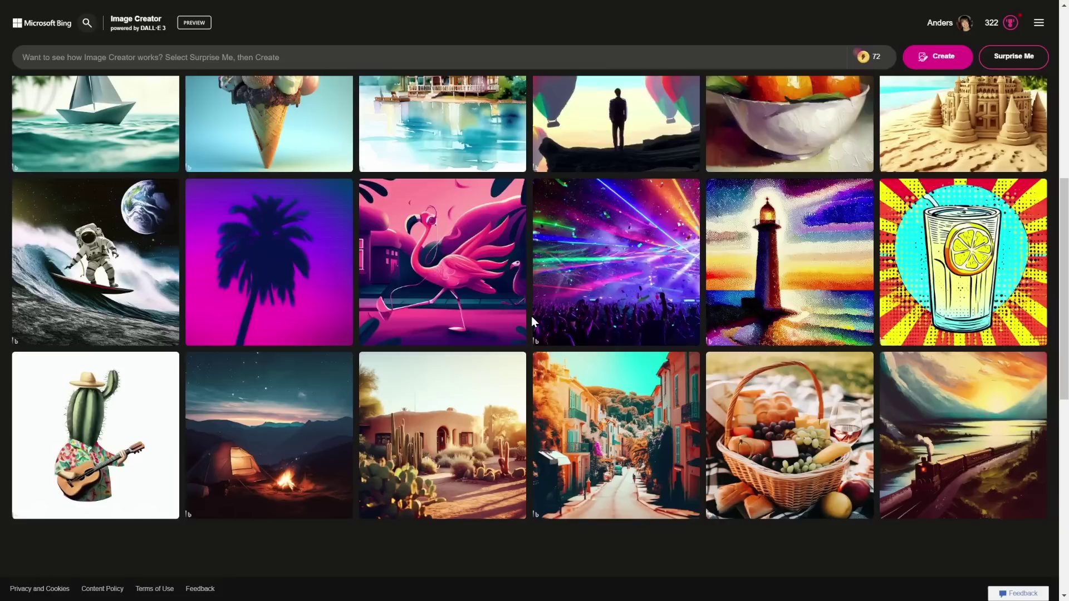
scroll(531, 317, "up", 5)
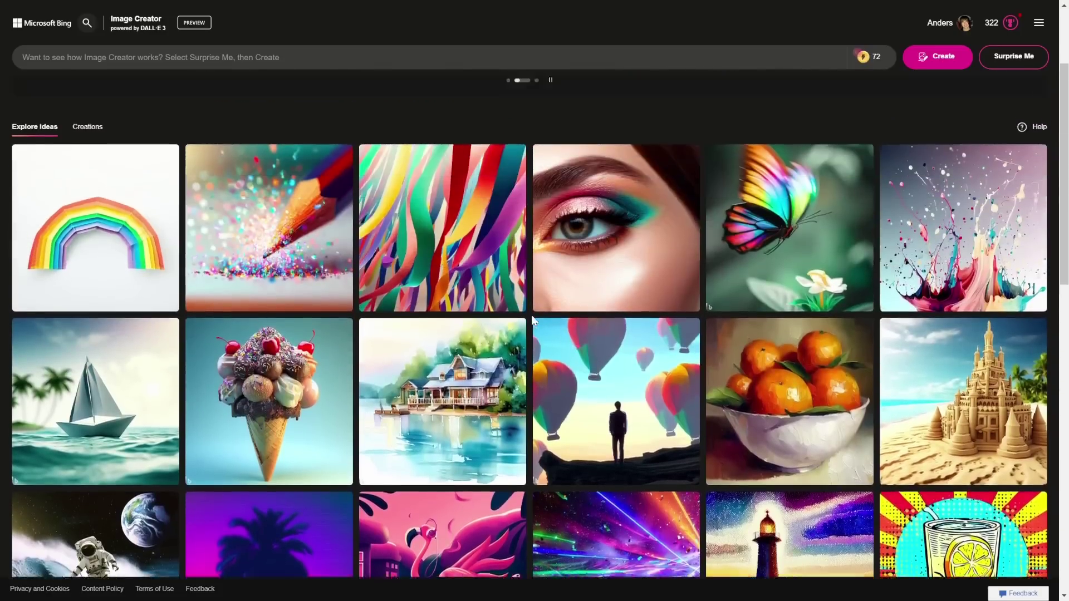
scroll(532, 321, "up", 3)
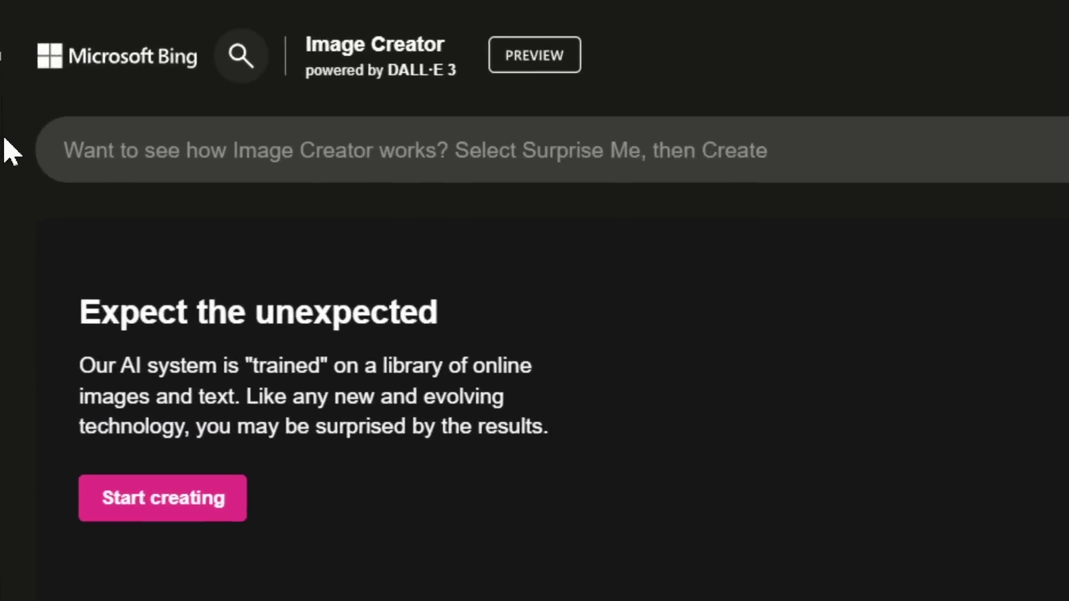
- Enter the Viking woman with axe prompt and view the bottom-left result full size
left_click(152, 156)
type("Viking woman with an axe at the top of a mountain")
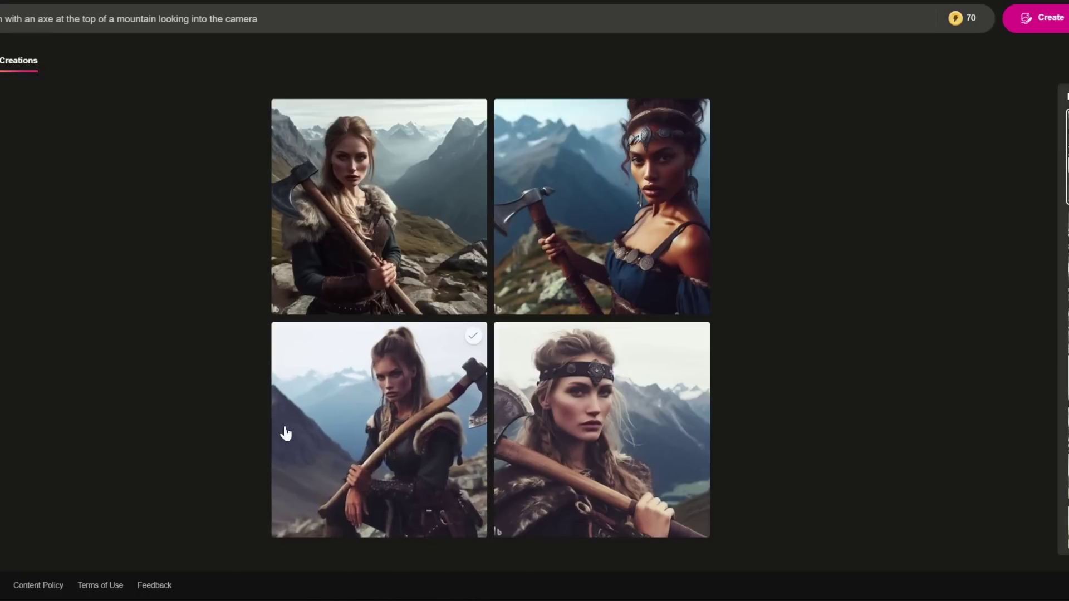
left_click(393, 382)
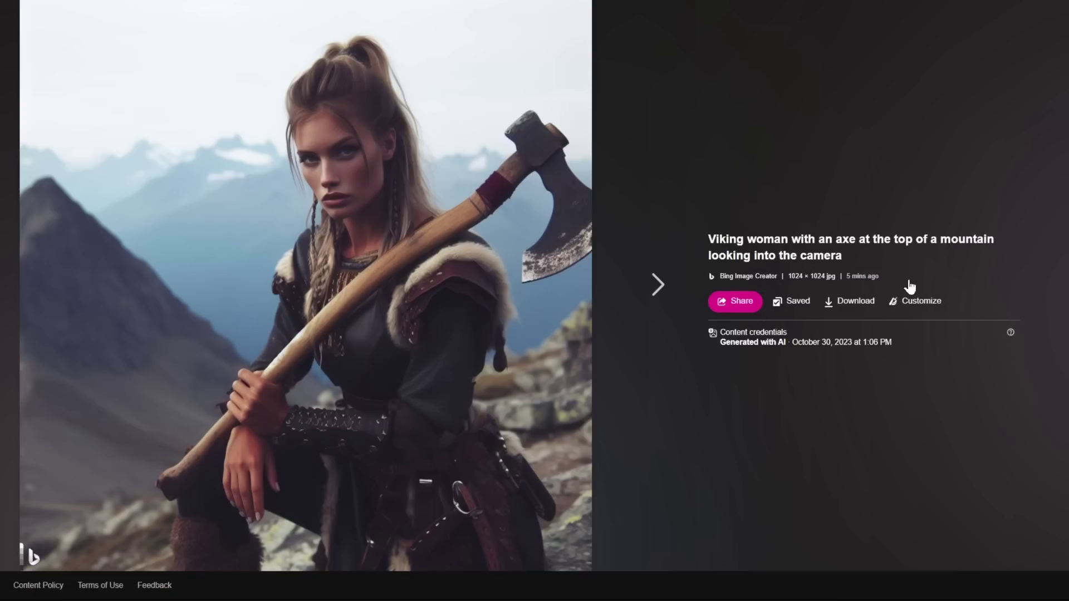
key("Escape")
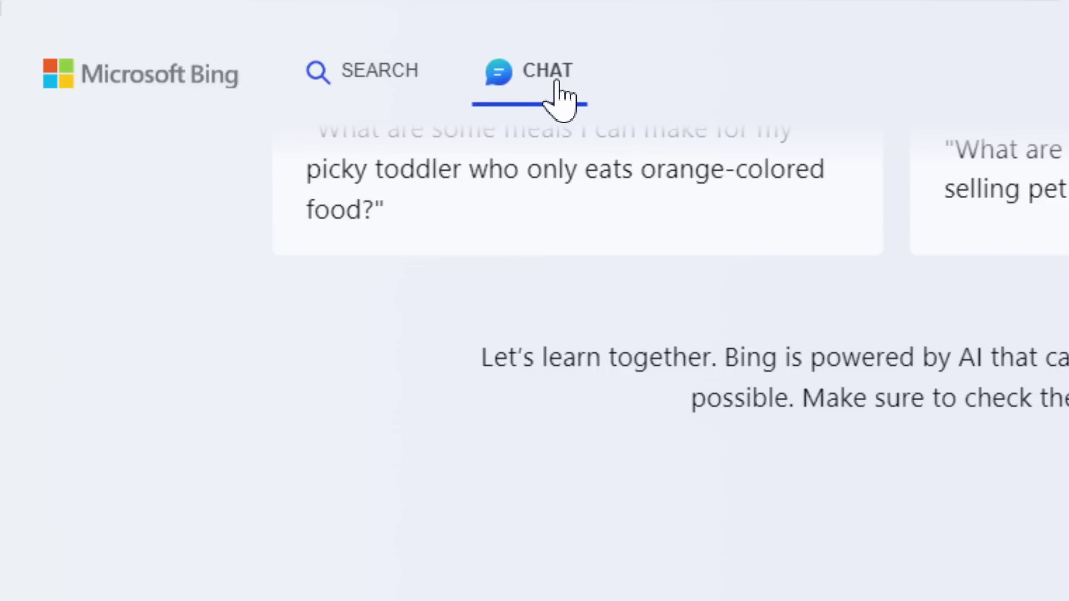
left_click_drag(587, 387, 871, 390)
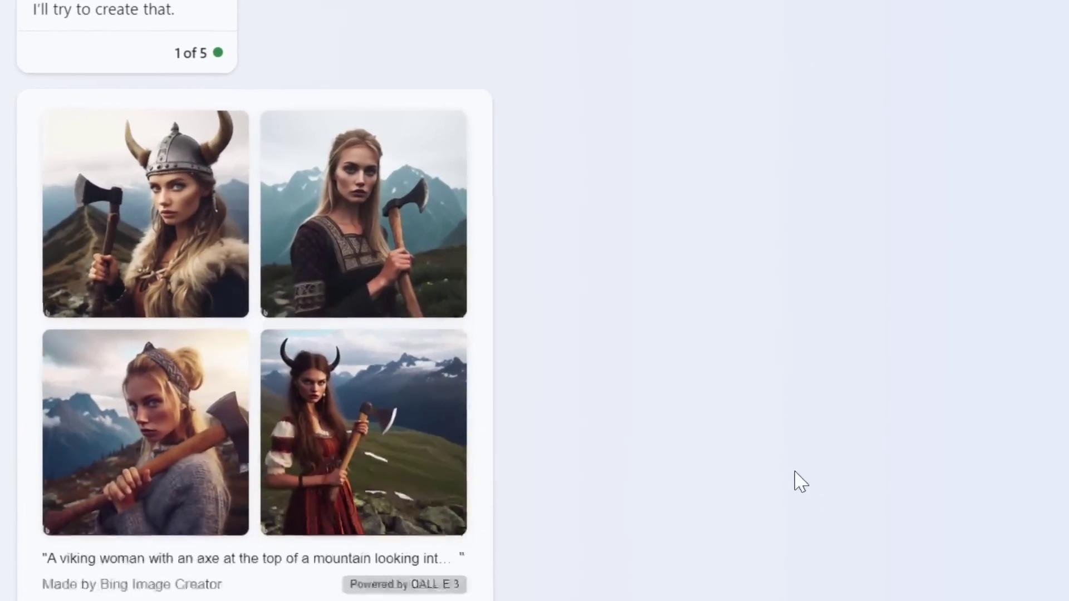
scroll(800, 482, "down", 5)
mouse_move(946, 307)
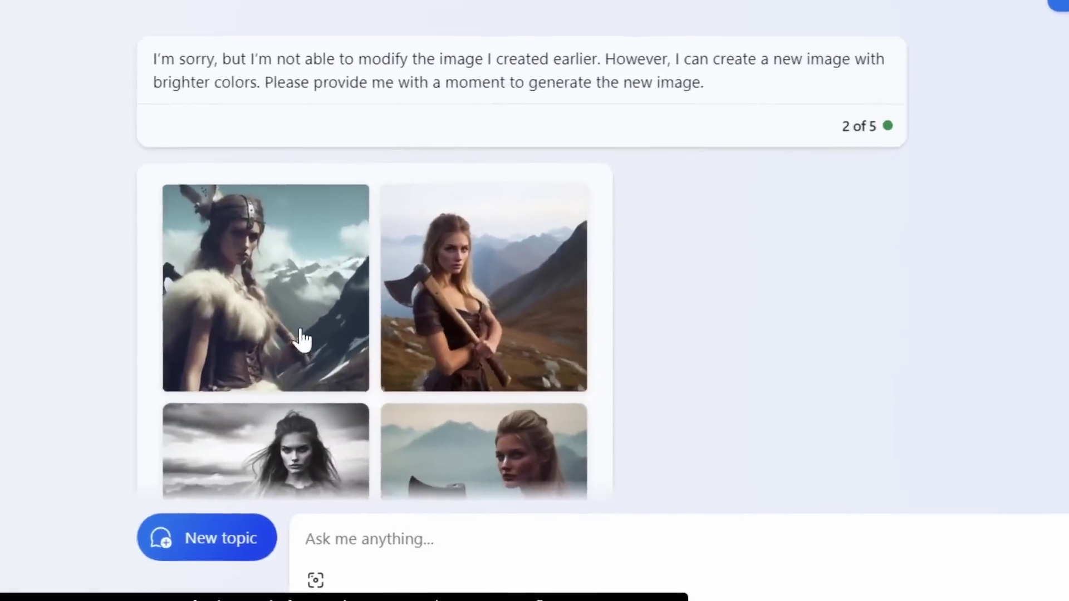
scroll(390, 410, "down", 3)
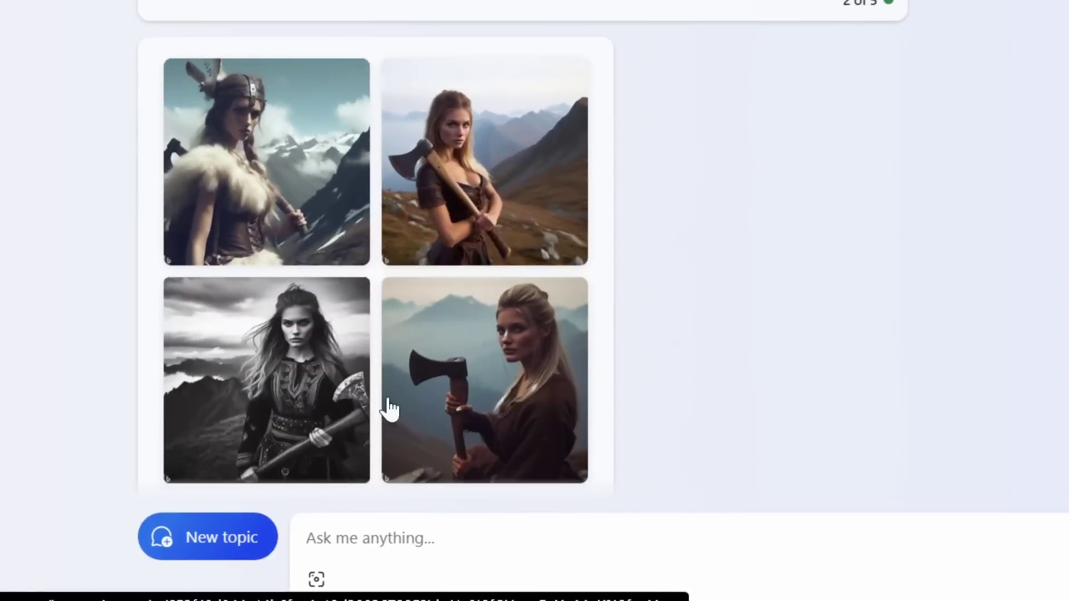
scroll(390, 409, "down", 2)
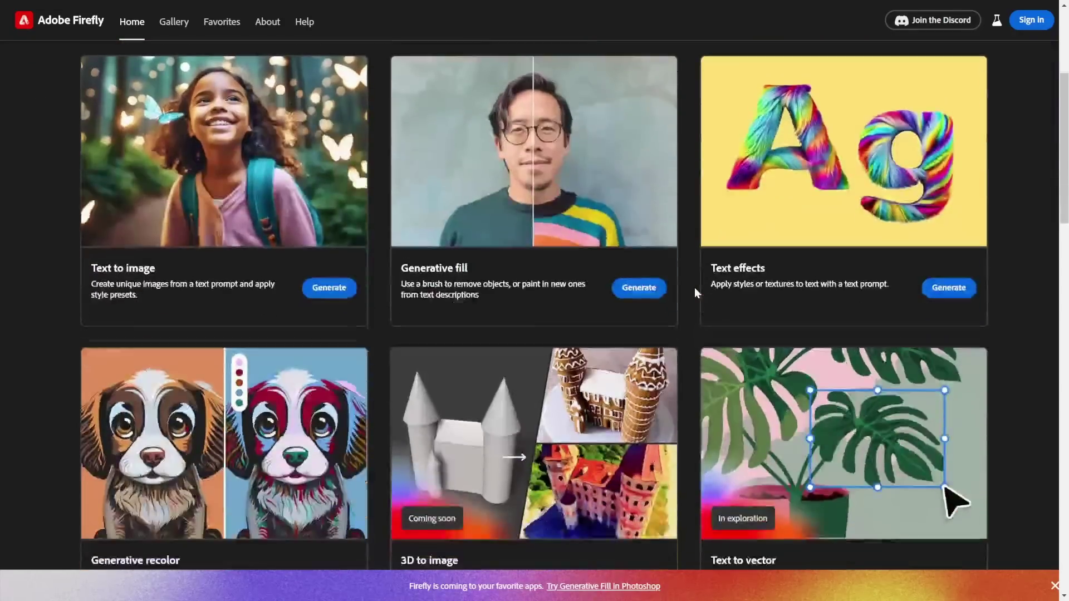
scroll(694, 288, "down", 2)
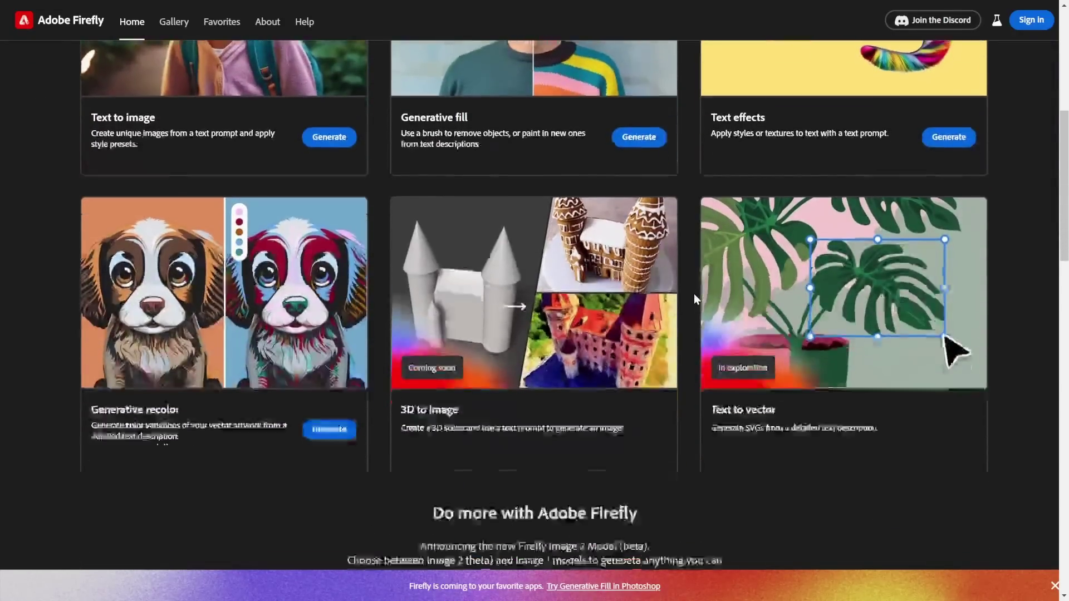
- Browse the Firefly home page and open the Text to image sample gallery
scroll(692, 307, "up", 3)
scroll(693, 322, "up", 1)
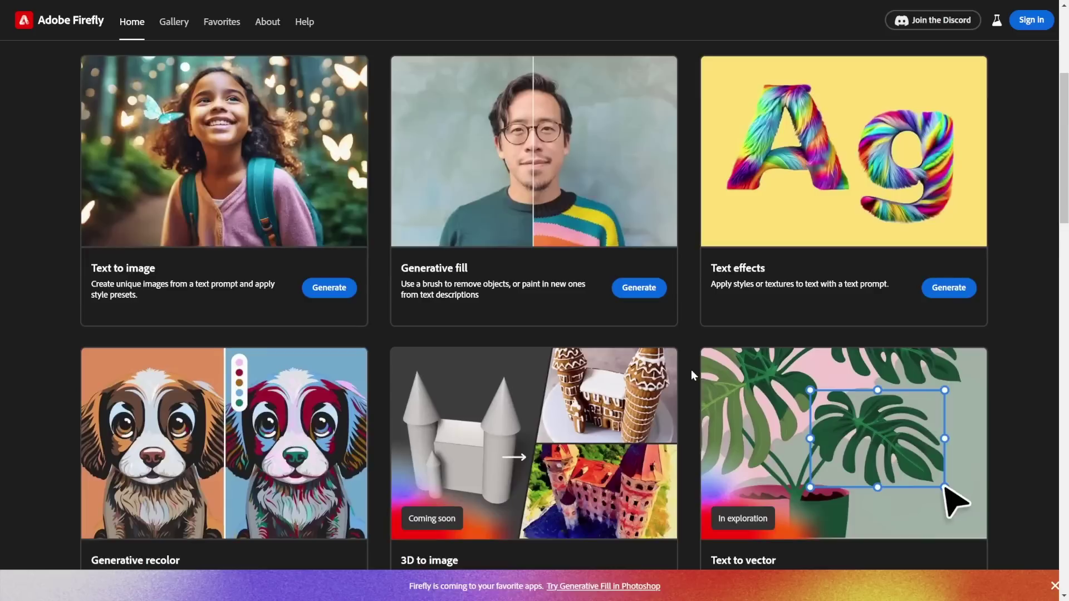
scroll(691, 371, "up", 1)
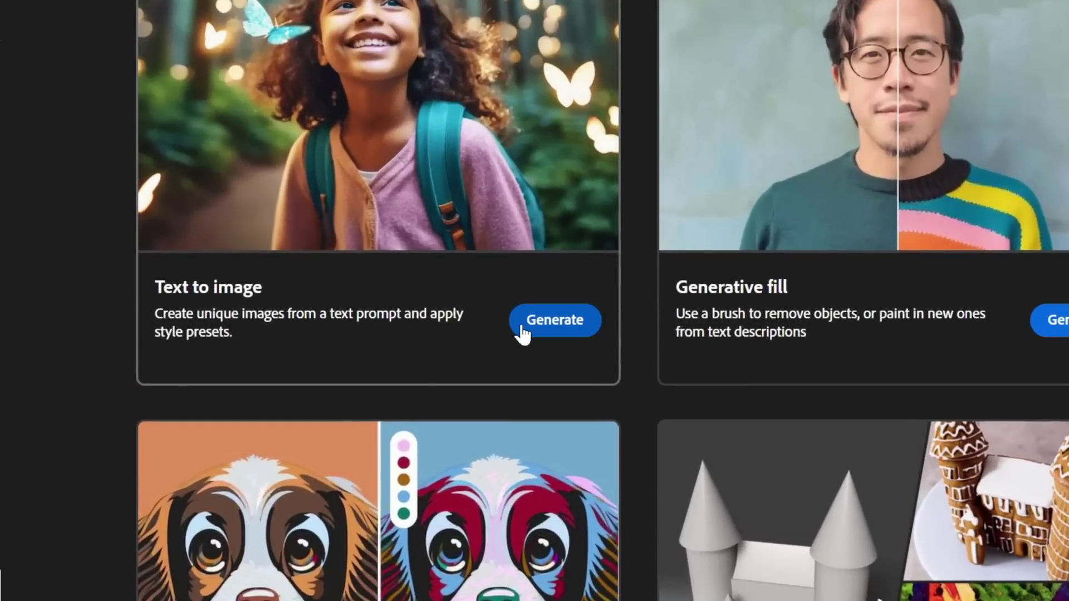
left_click(523, 328)
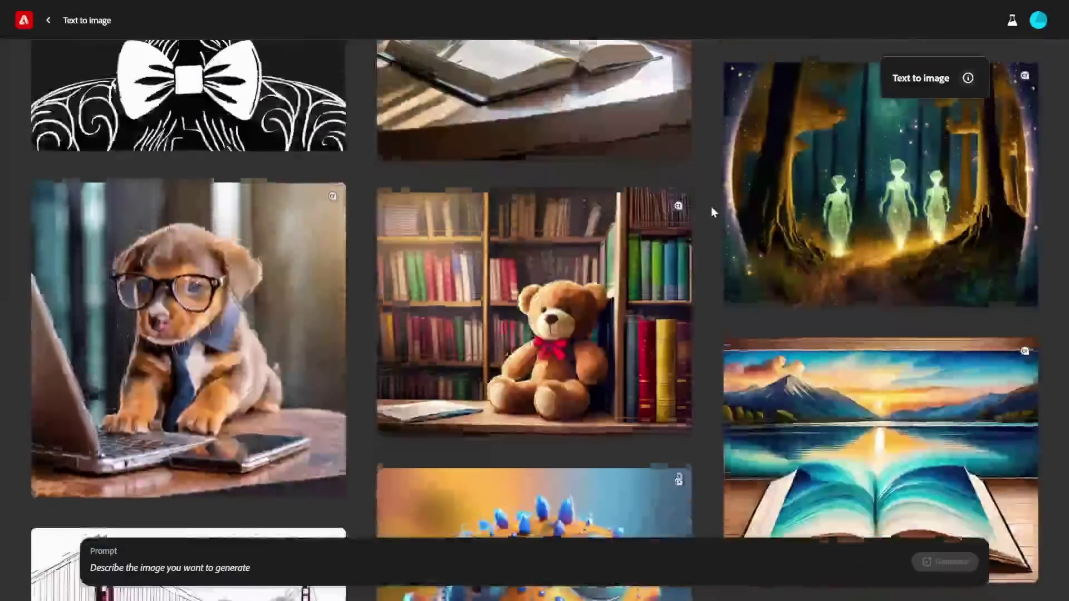
scroll(711, 206, "up", 3)
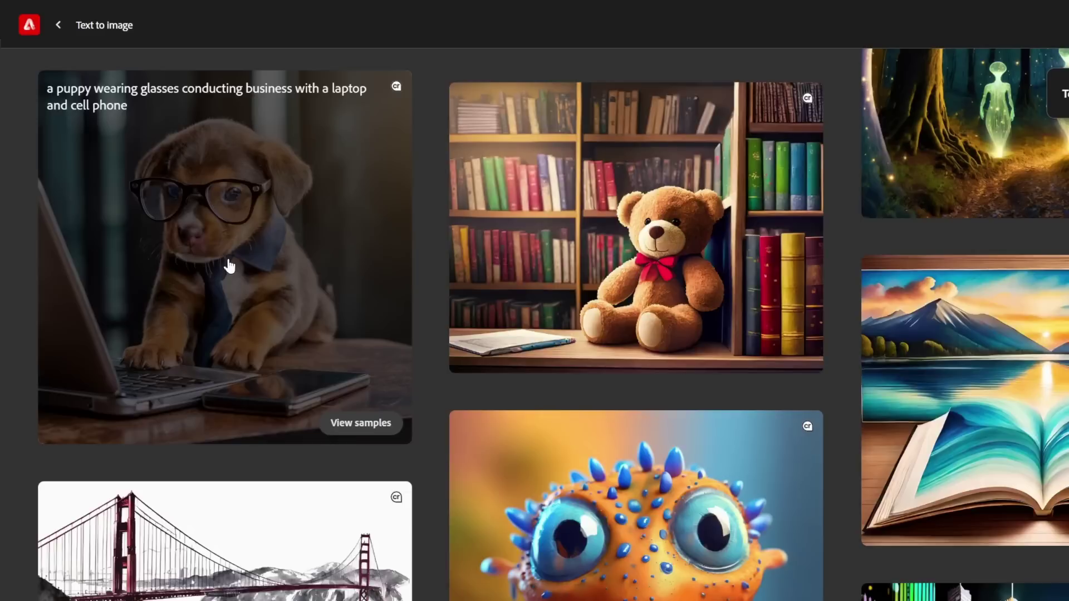
- Reuse the puppy sample's prompt, keep the model version, and set Widescreen (16:9) aspect ratio
left_click(325, 336)
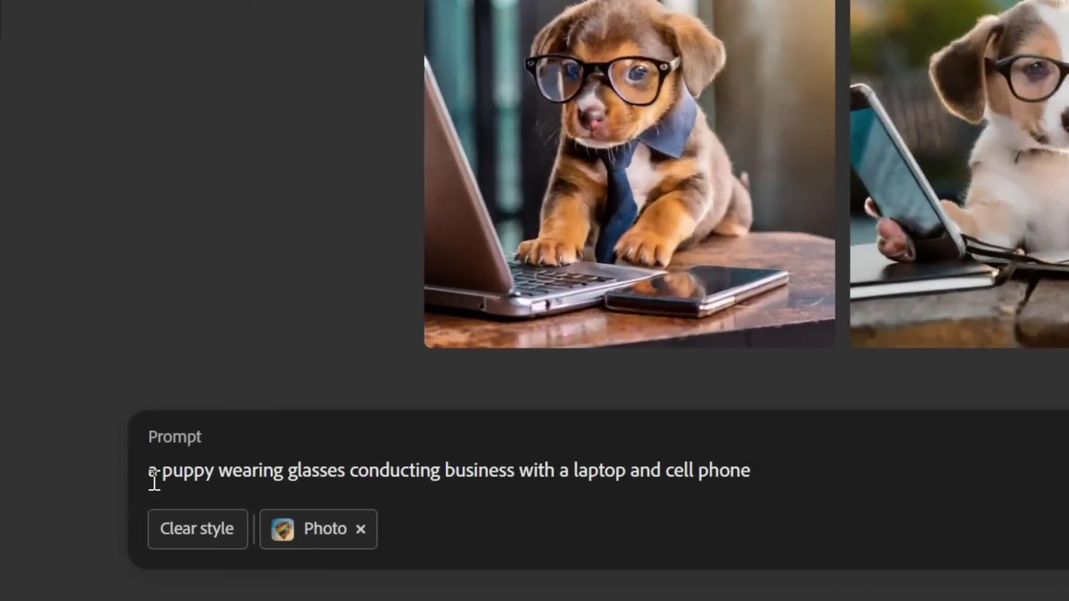
left_click_drag(115, 505, 540, 546)
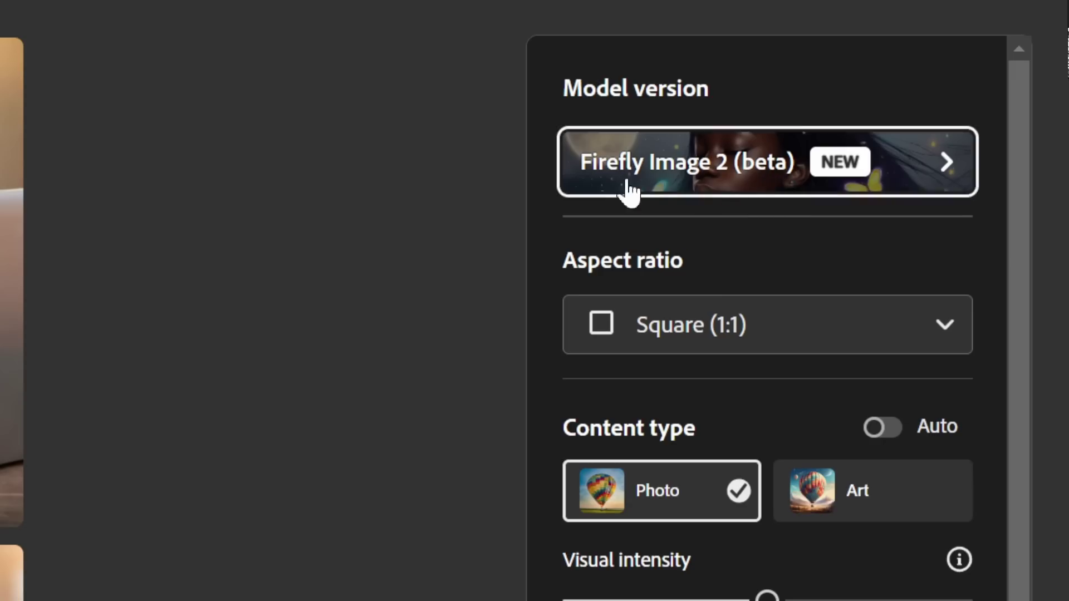
left_click(753, 177)
left_click_drag(360, 64, 513, 66)
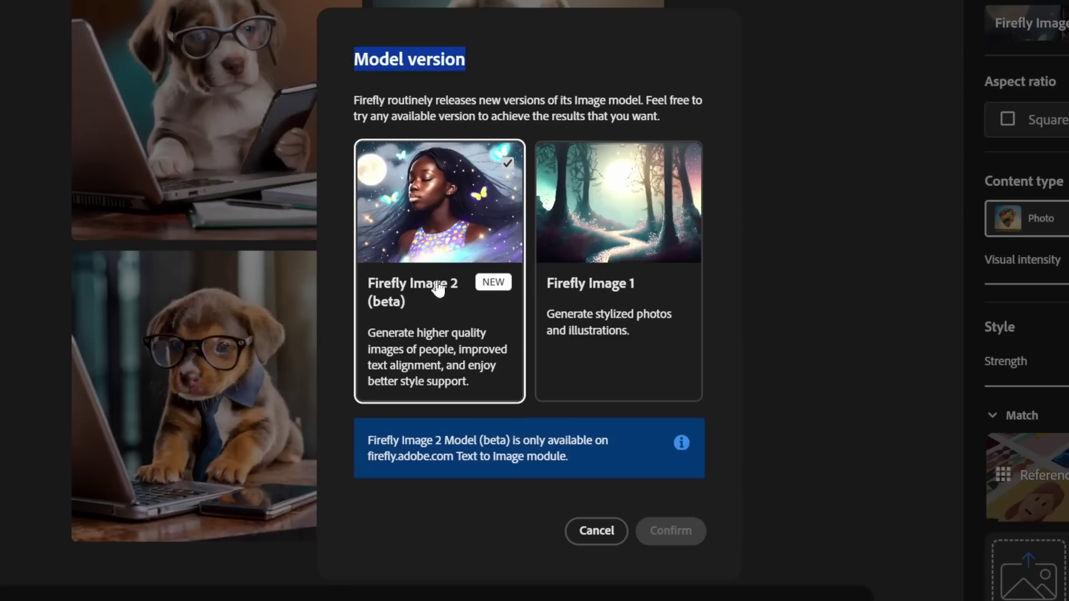
key("Escape")
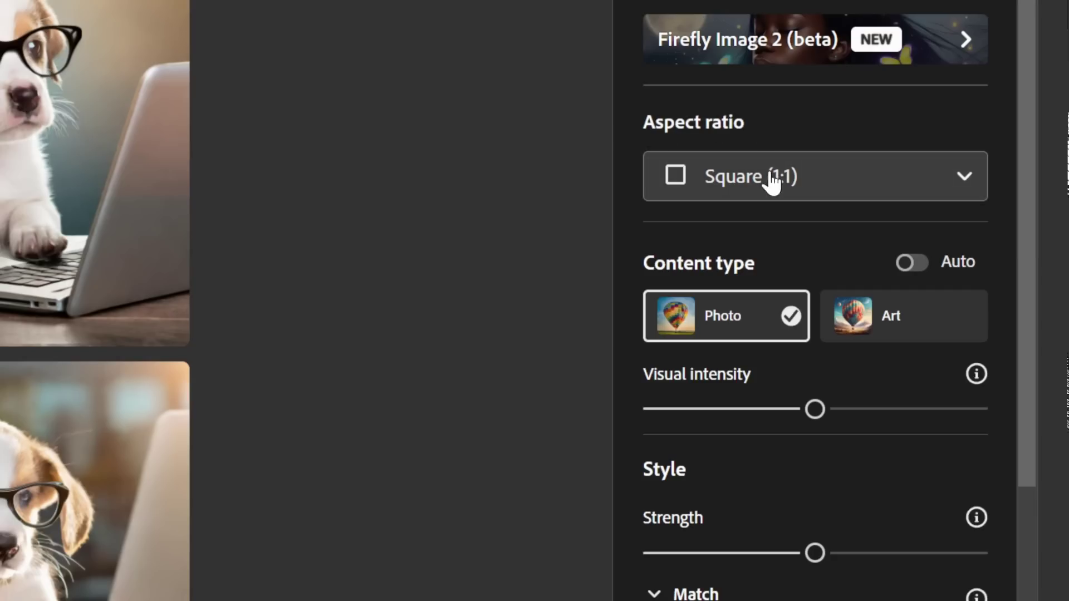
left_click(779, 176)
left_click(740, 396)
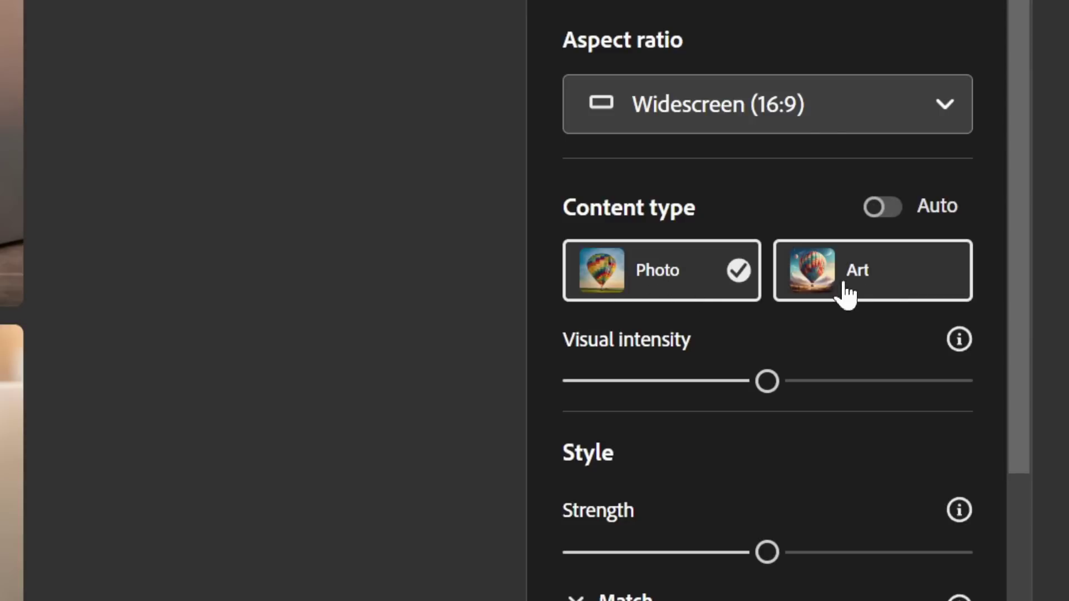
left_click(839, 381)
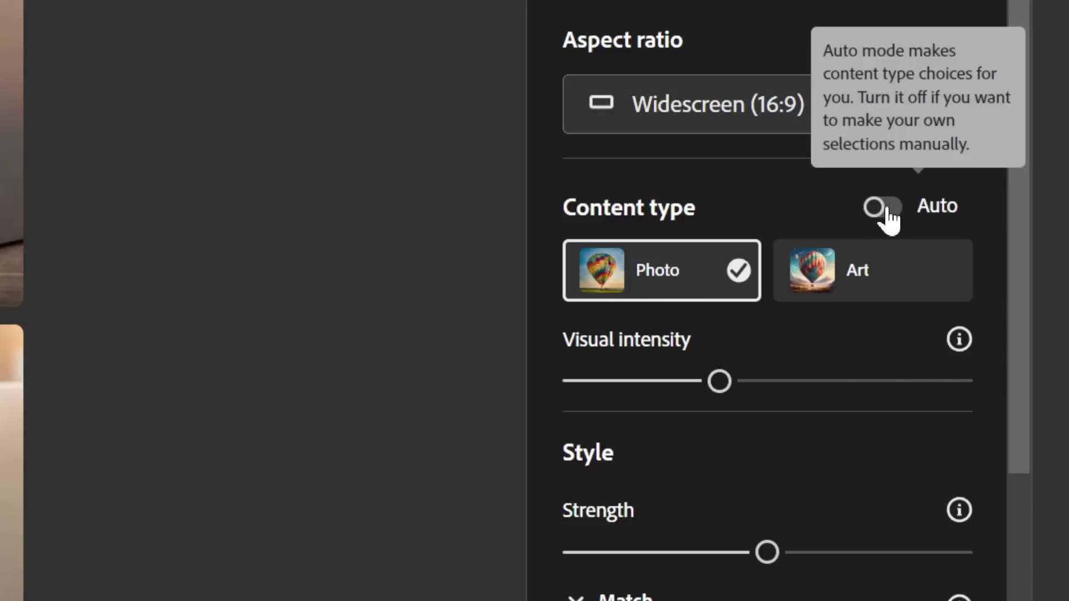
- Apply the Layered paper effect, reveal Exclude from image, and generate new puppy images
scroll(749, 275, "down", 5)
left_click_drag(789, 270, 768, 273)
scroll(621, 215, "down", 3)
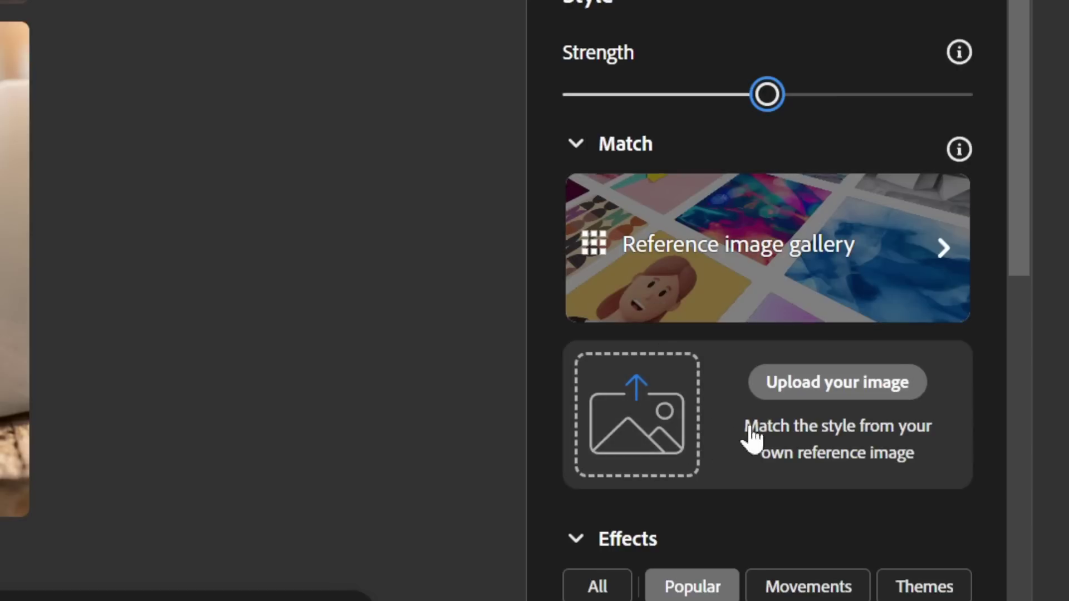
scroll(785, 131, "down", 8)
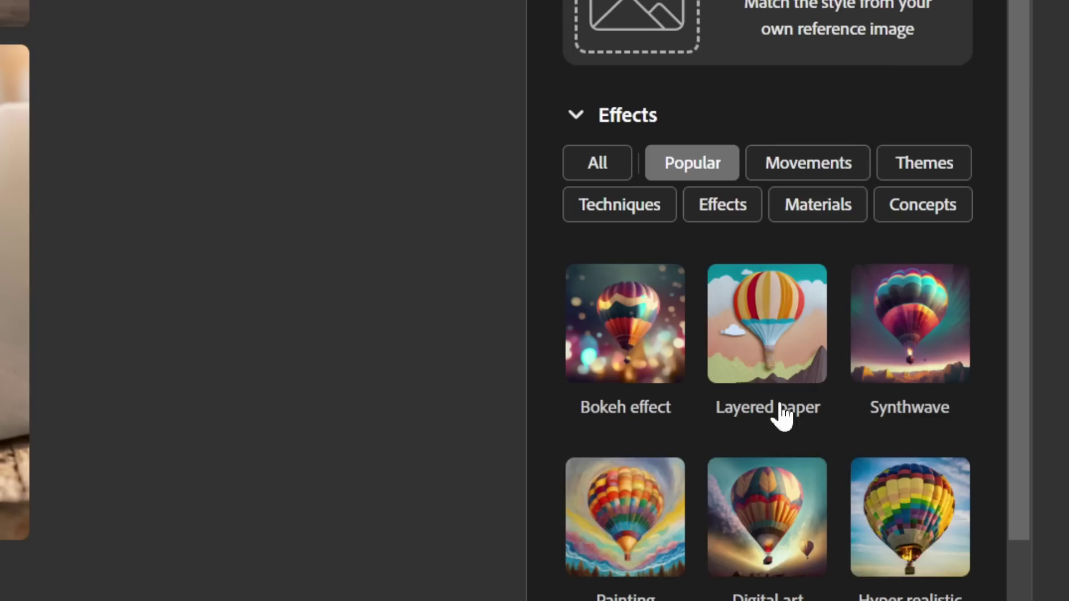
scroll(785, 390, "down", 1)
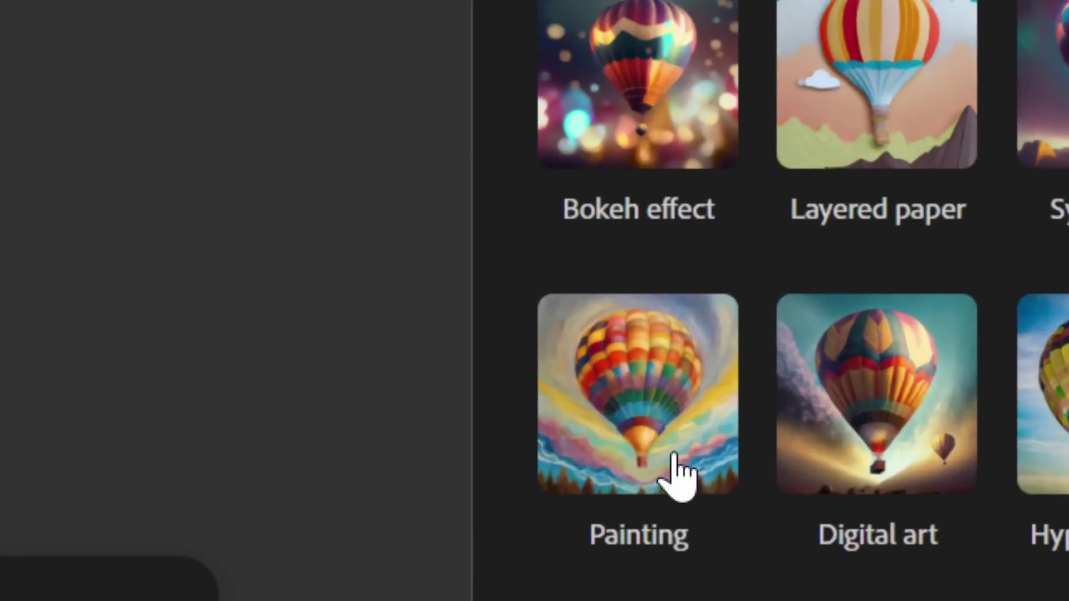
scroll(679, 474, "down", 3)
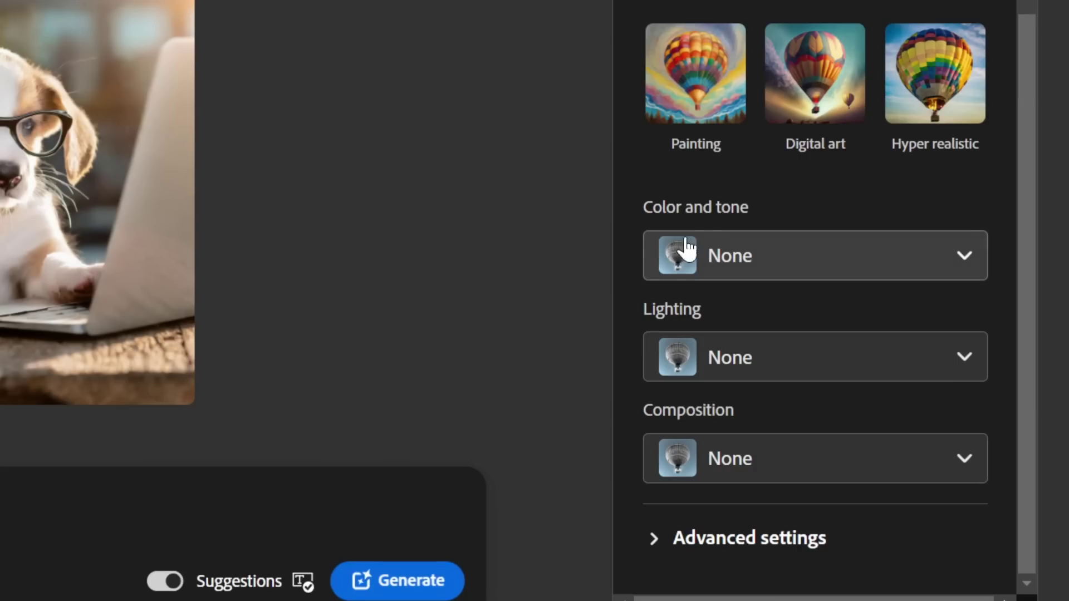
left_click(724, 543)
scroll(854, 534, "down", 2)
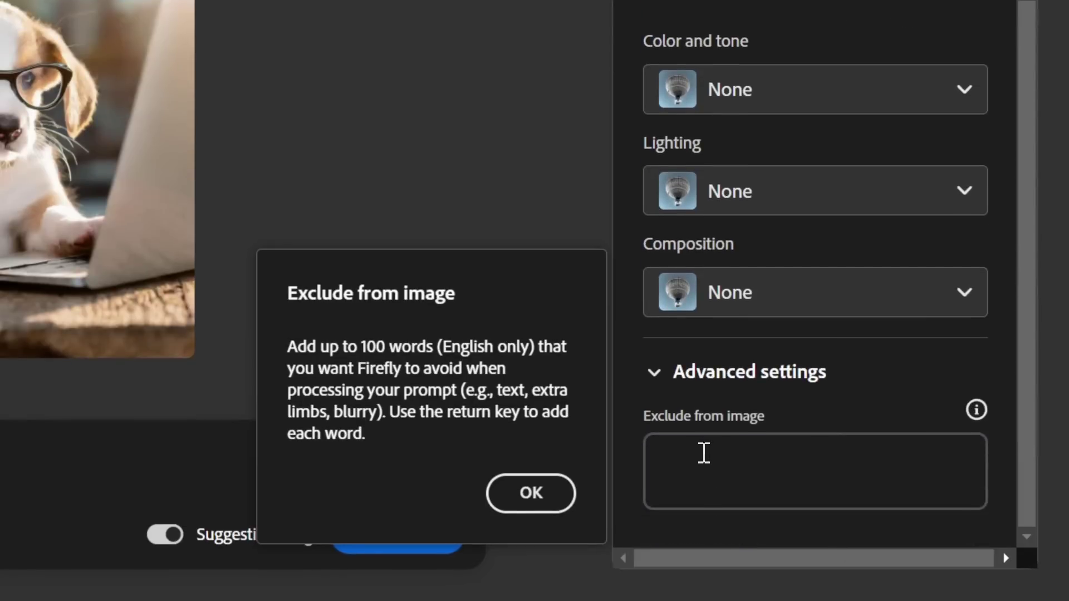
left_click_drag(641, 422, 824, 429)
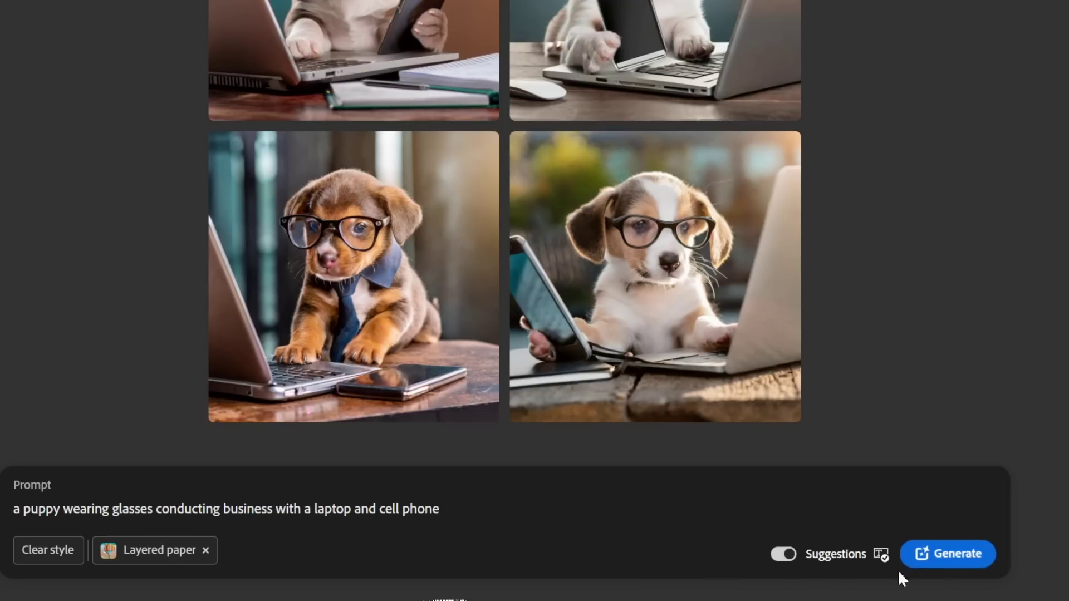
left_click(947, 562)
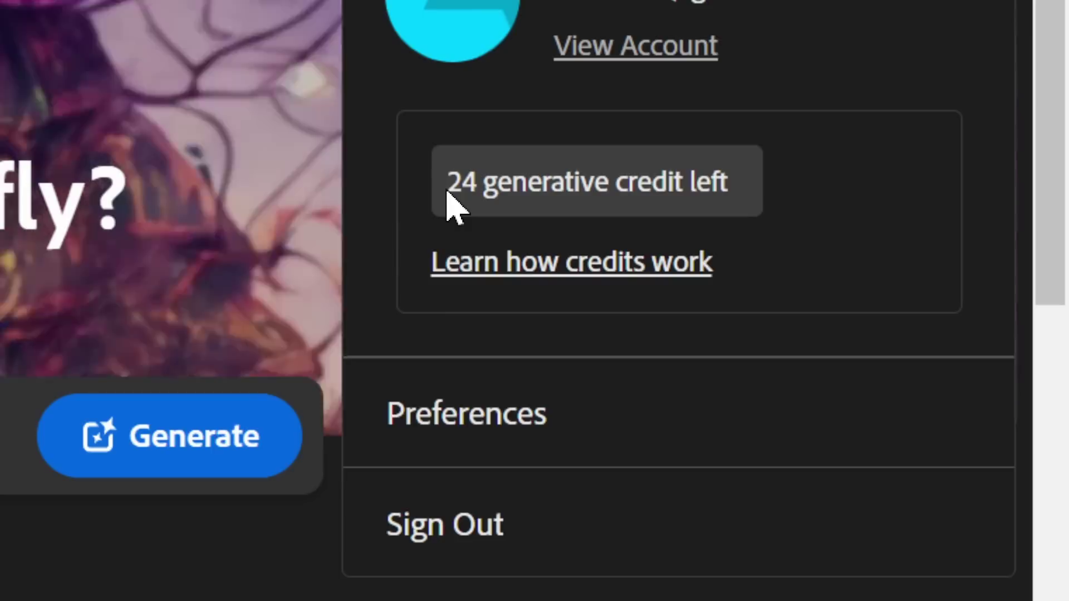
- Highlight the remaining generative credit count in the account panel
left_click_drag(449, 184, 747, 206)
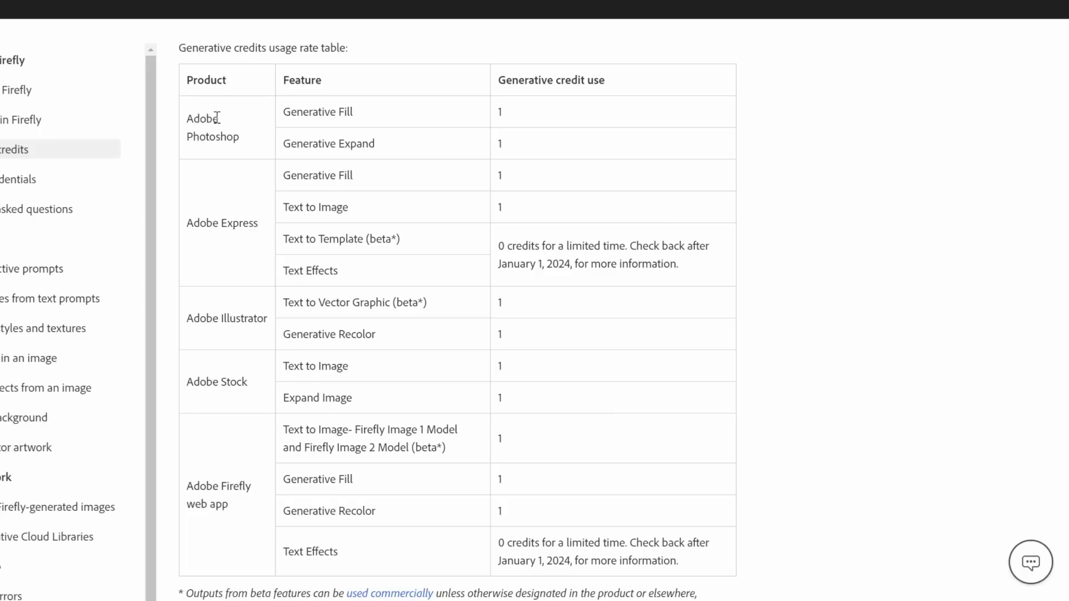
- Highlight the per-feature credit costs in the usage rate table
left_click_drag(499, 107, 631, 439)
left_click(630, 438)
scroll(630, 438, "down", 3)
scroll(624, 410, "up", 1)
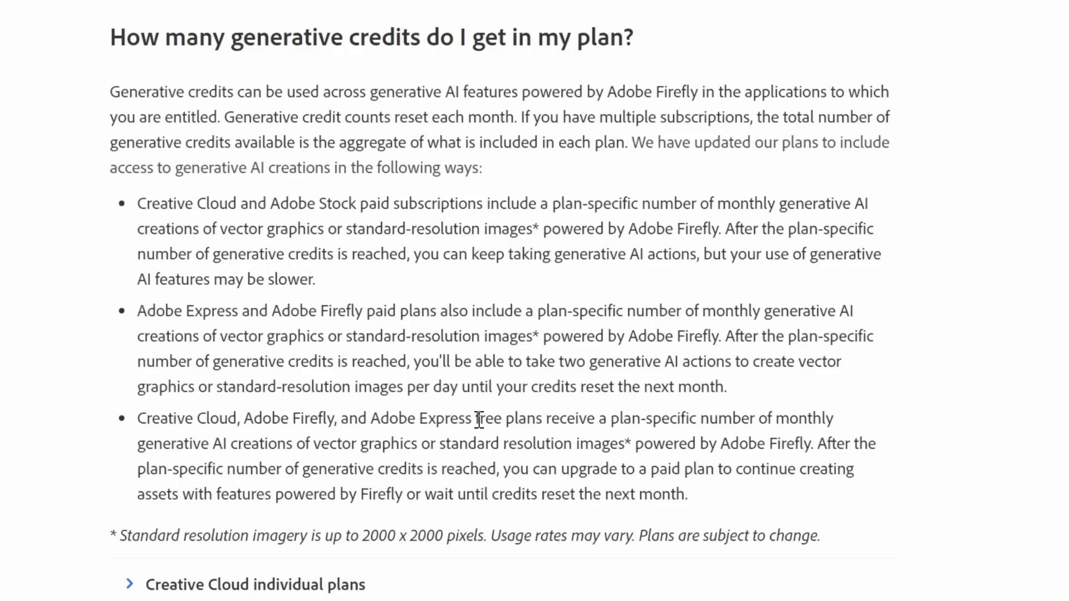
- Highlight the FAQ passages on free-plan credits and subscribing after running out
left_click_drag(479, 419, 290, 448)
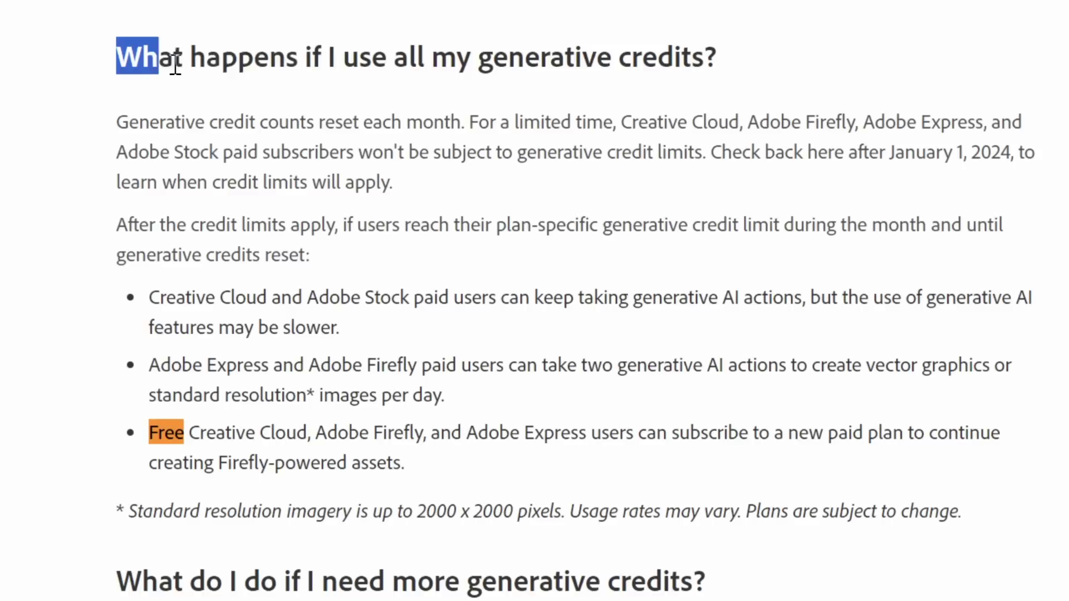
left_click_drag(173, 65, 745, 94)
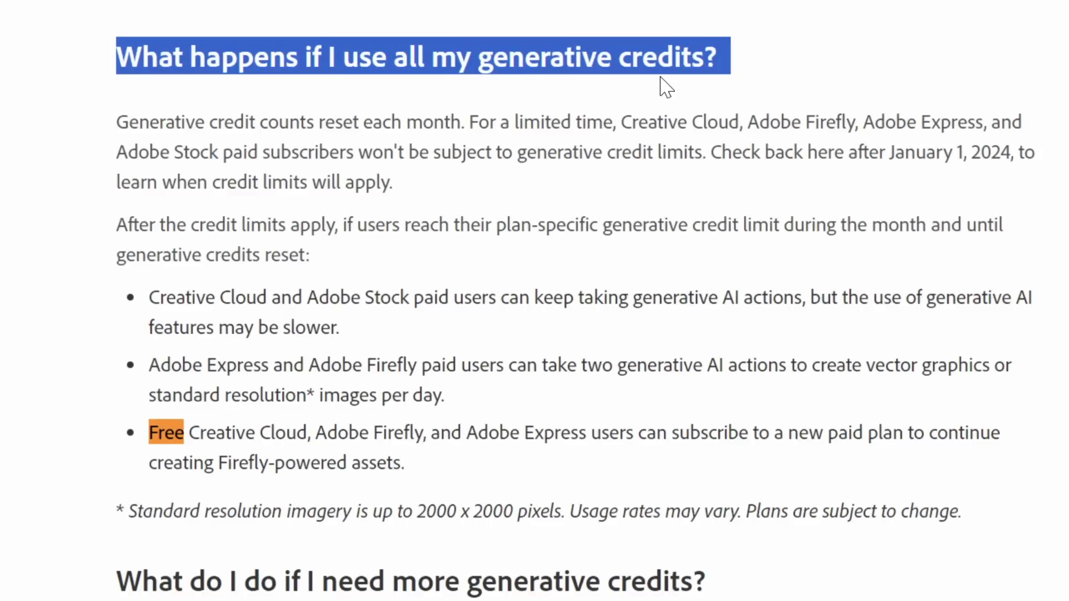
left_click_drag(189, 432, 540, 432)
left_click_drag(638, 432, 480, 471)
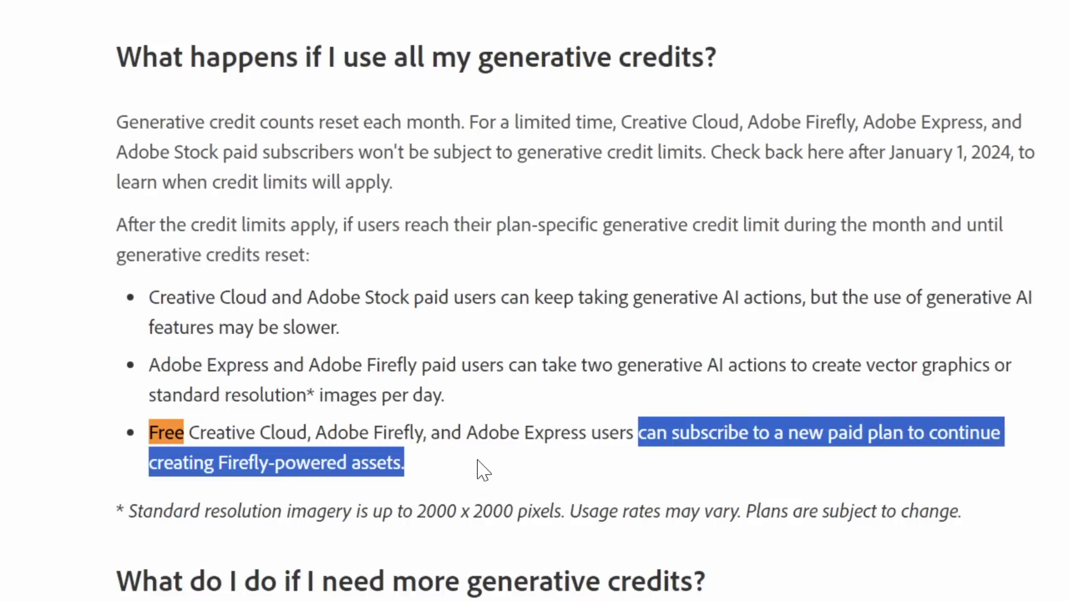
scroll(494, 478, "down", 5)
left_click_drag(276, 254, 383, 284)
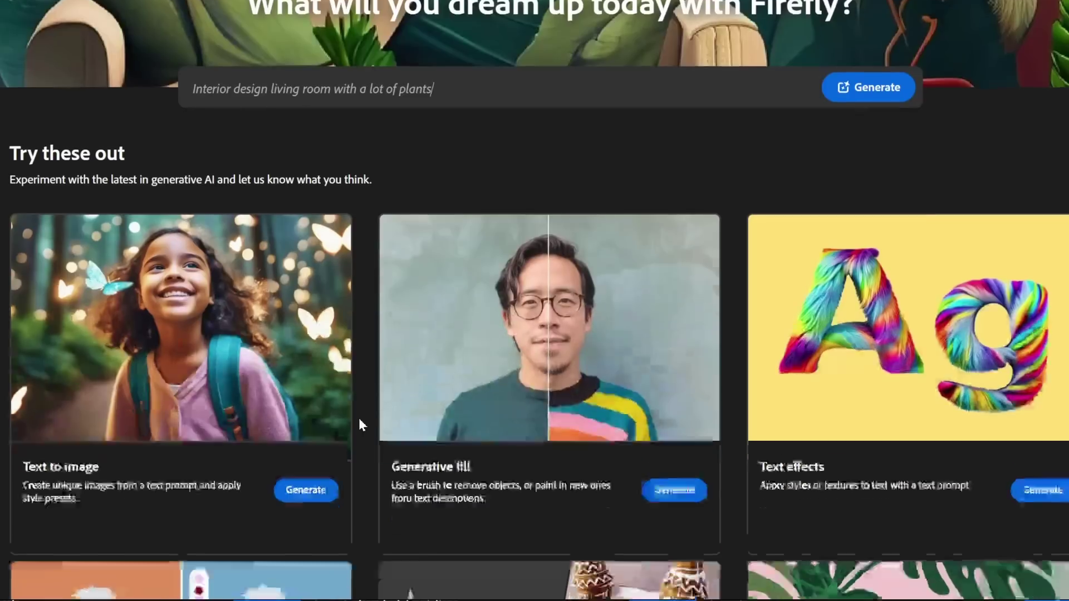
scroll(358, 418, "down", 4)
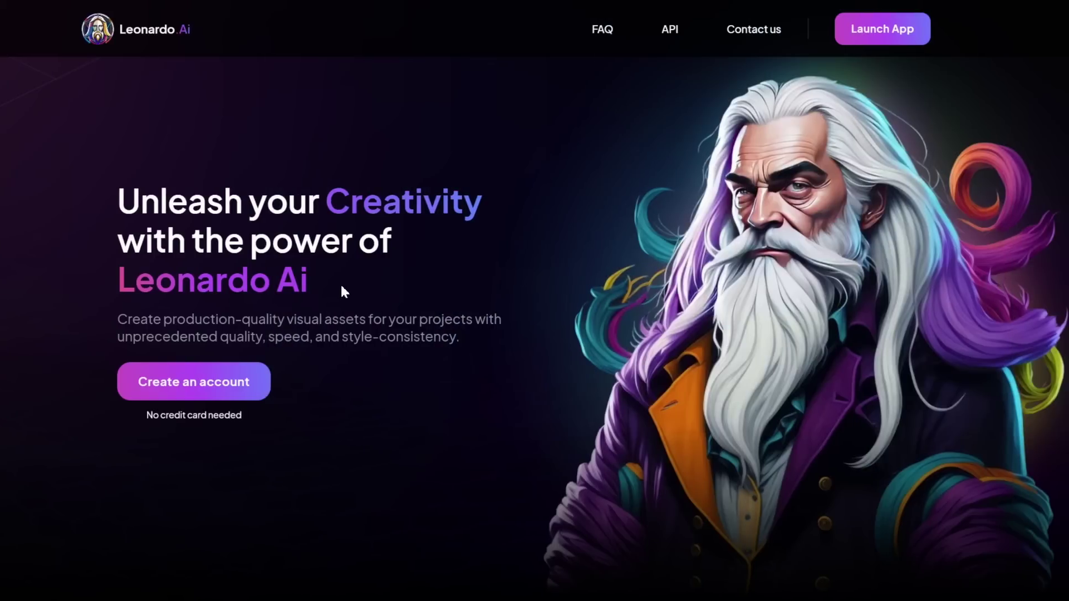
- Highlight Alchemy in the announcement and browse Featured Models and Recent Creations
left_click_drag(550, 314, 711, 325)
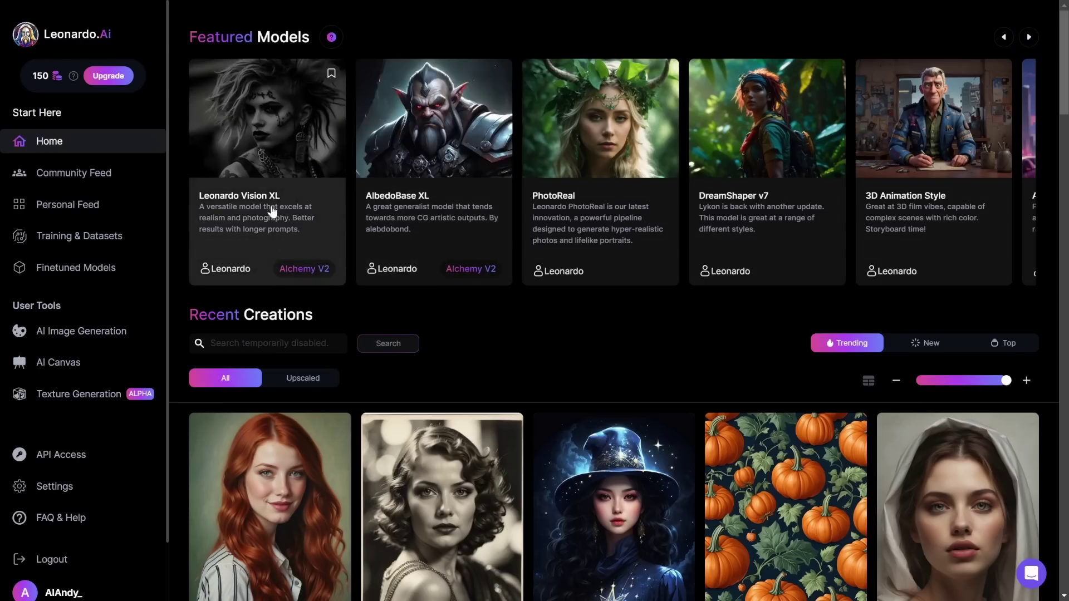
left_click(1029, 38)
left_click(1029, 38)
left_click(1029, 38)
left_click(1029, 38)
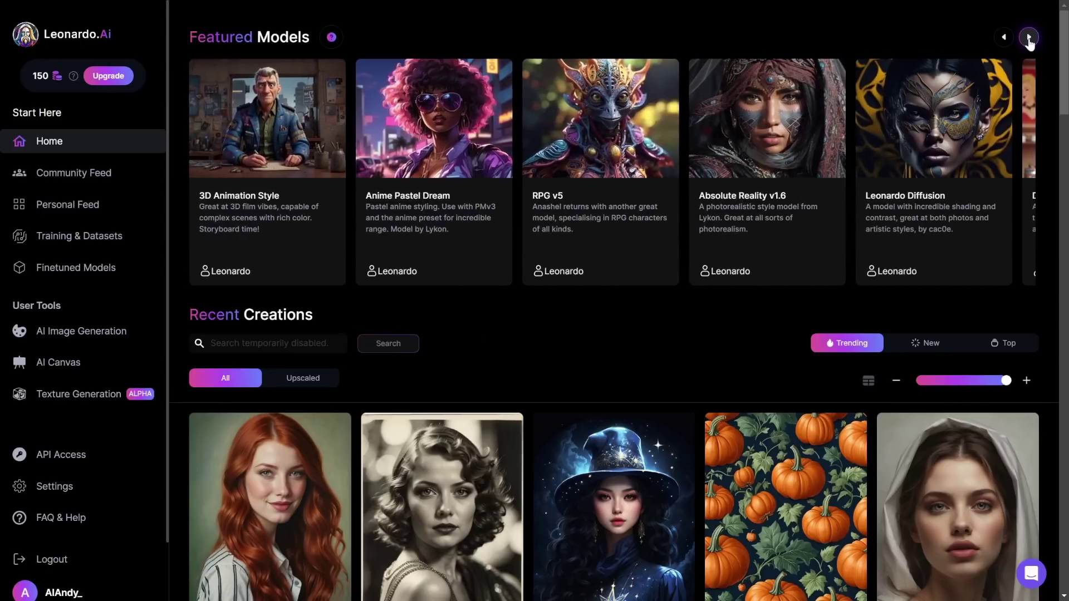
left_click(1029, 38)
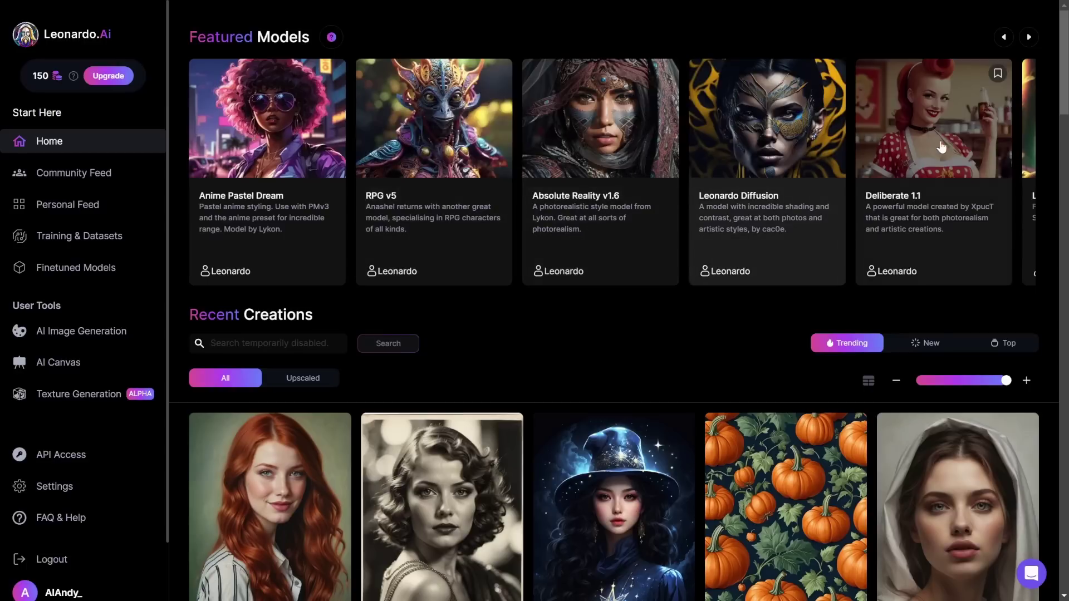
left_click(1029, 38)
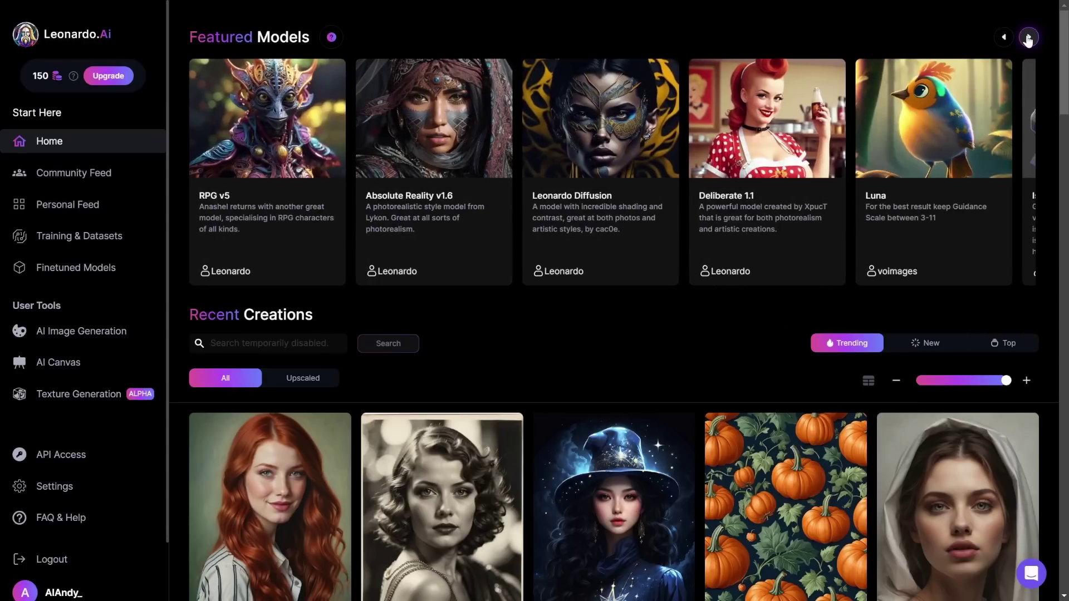
scroll(519, 346, "down", 6)
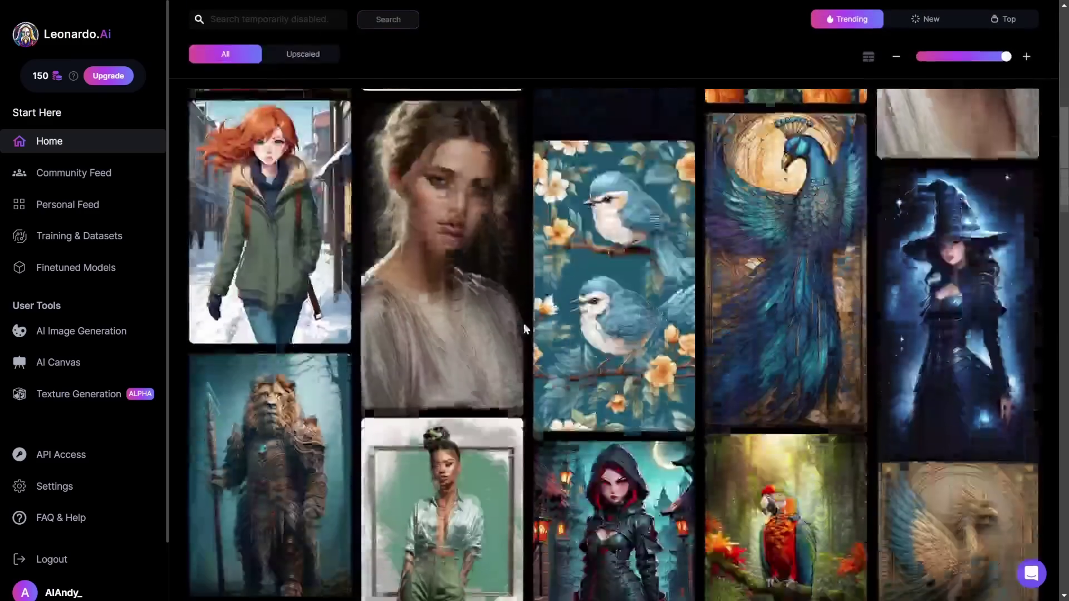
scroll(523, 328, "down", 9)
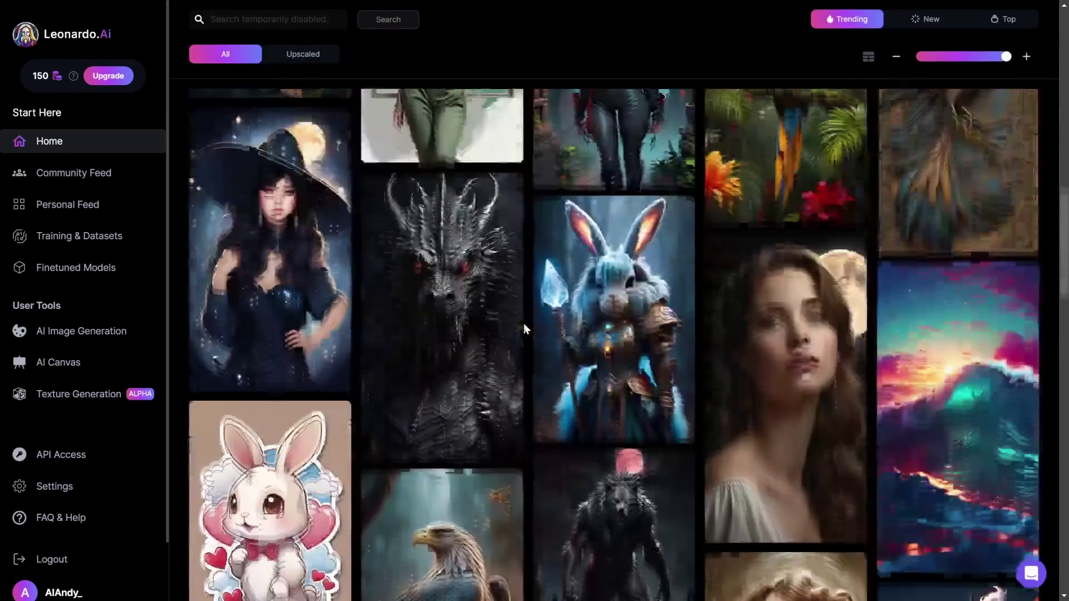
scroll(524, 323, "down", 10)
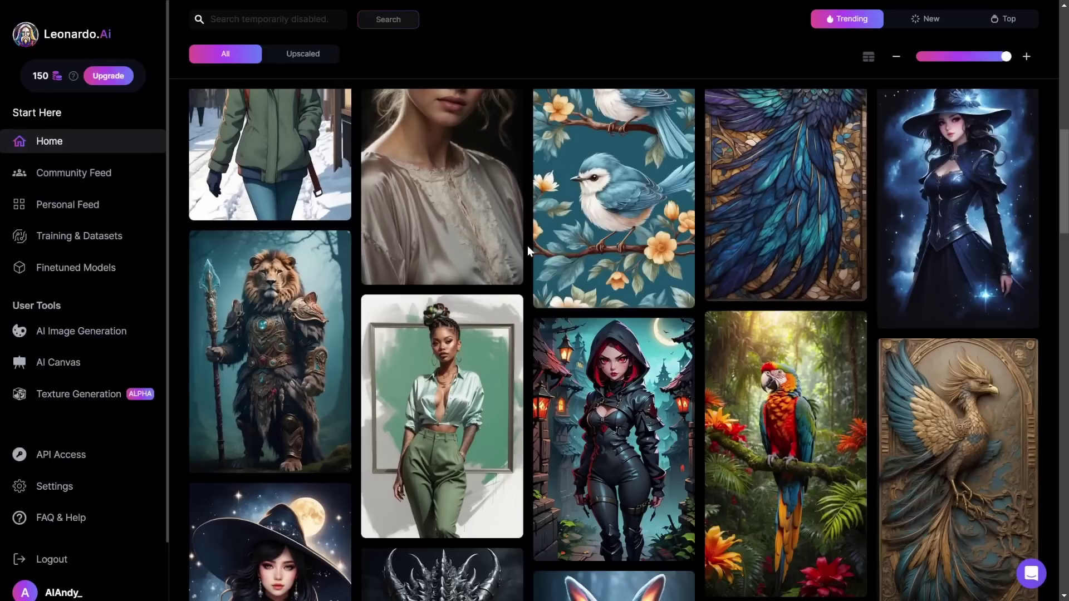
- Open the framed-painting woman image's details and review its full prompt
left_click(434, 397)
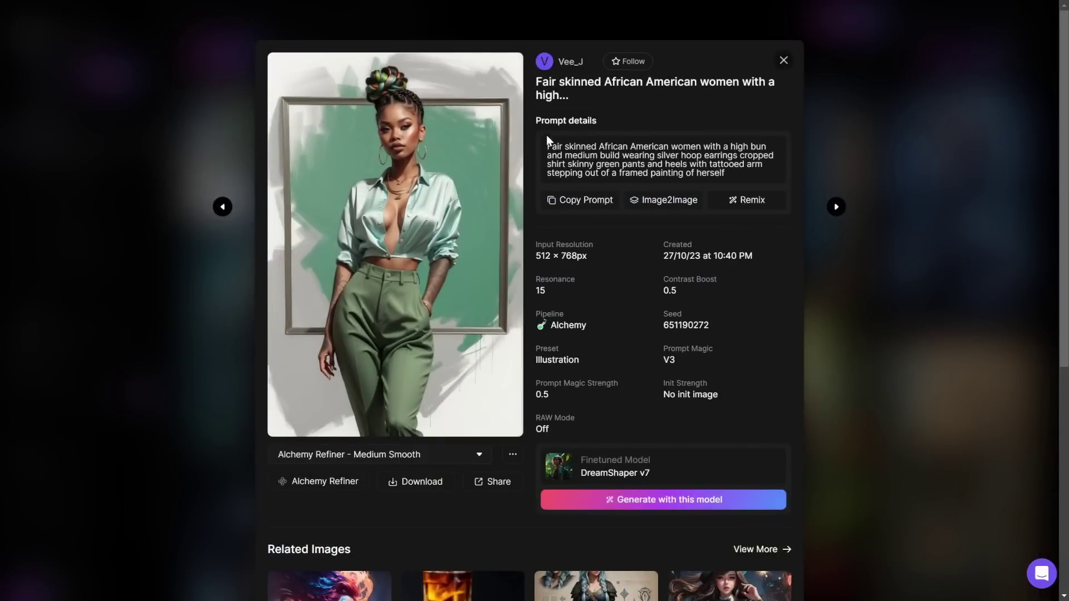
left_click_drag(547, 137, 791, 184)
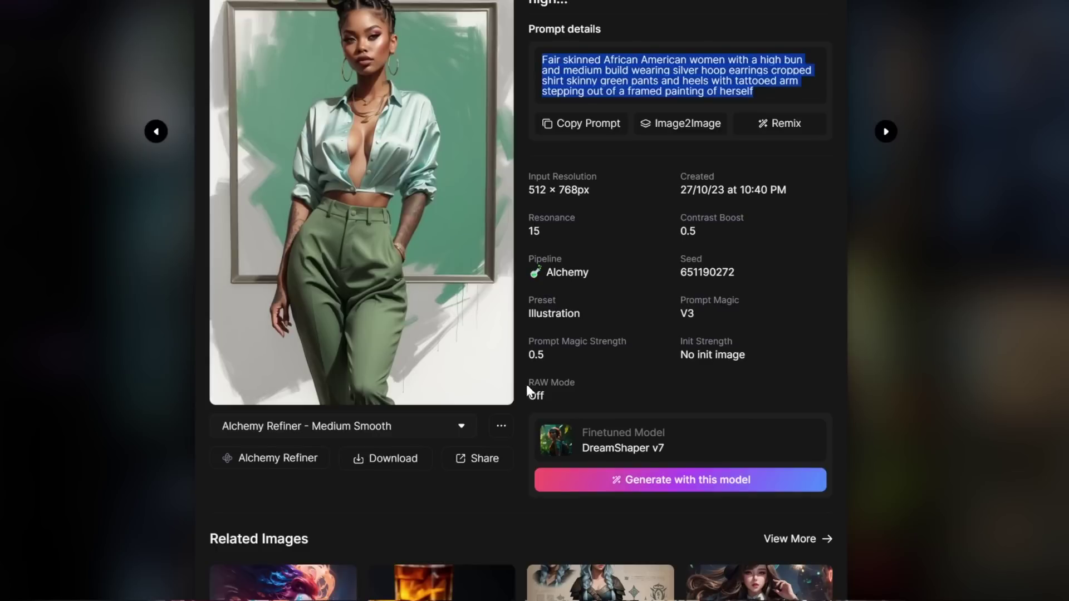
scroll(523, 393, "down", 5)
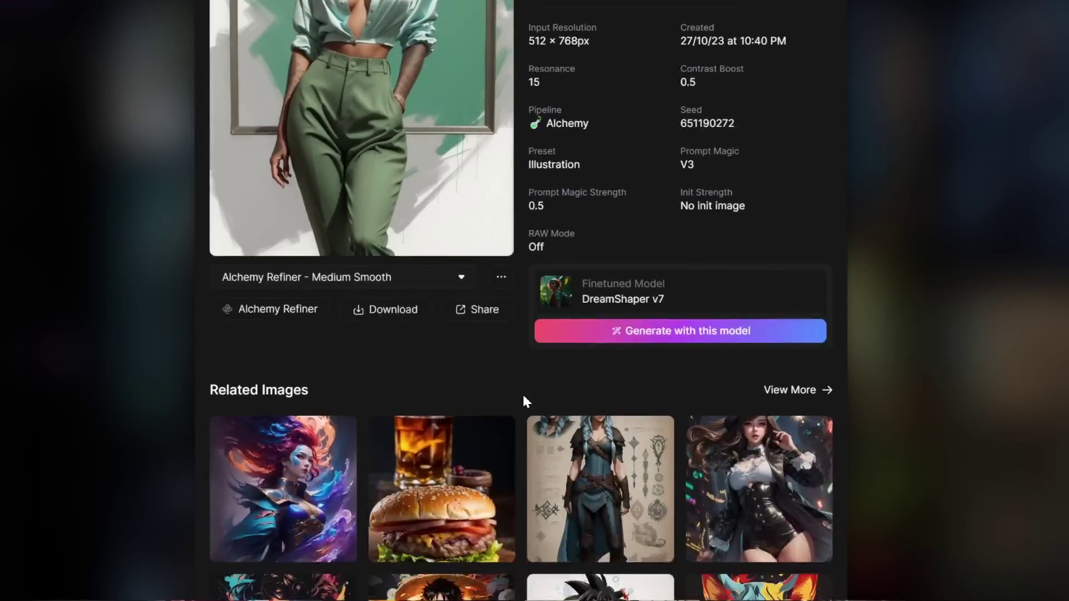
scroll(524, 397, "down", 4)
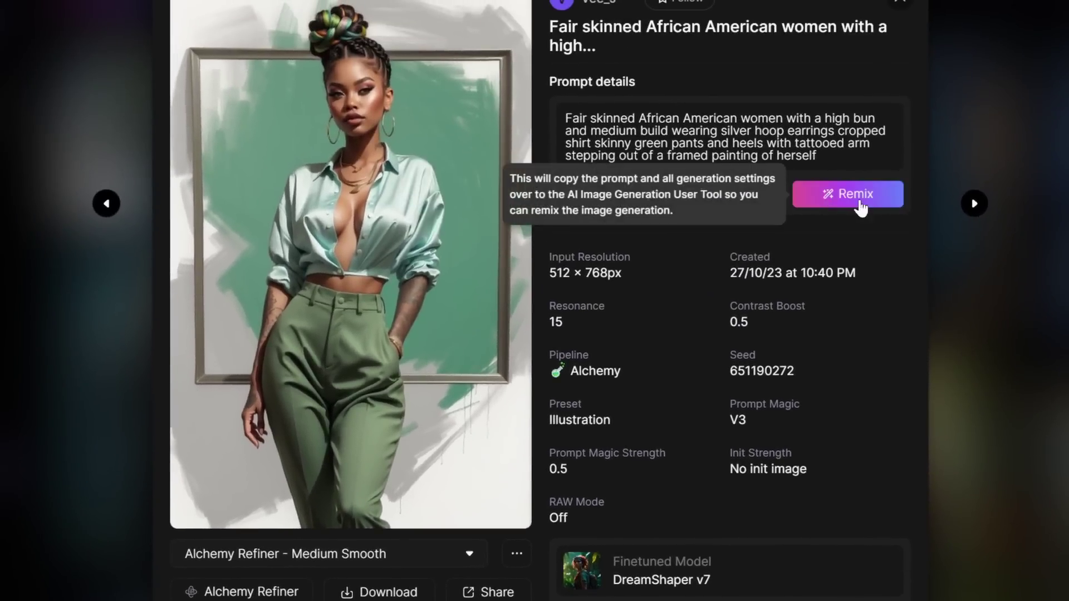
- Remix the image into generation, switch to Leonardo Diffusion XL, and set Number of Images to 2
left_click(847, 194)
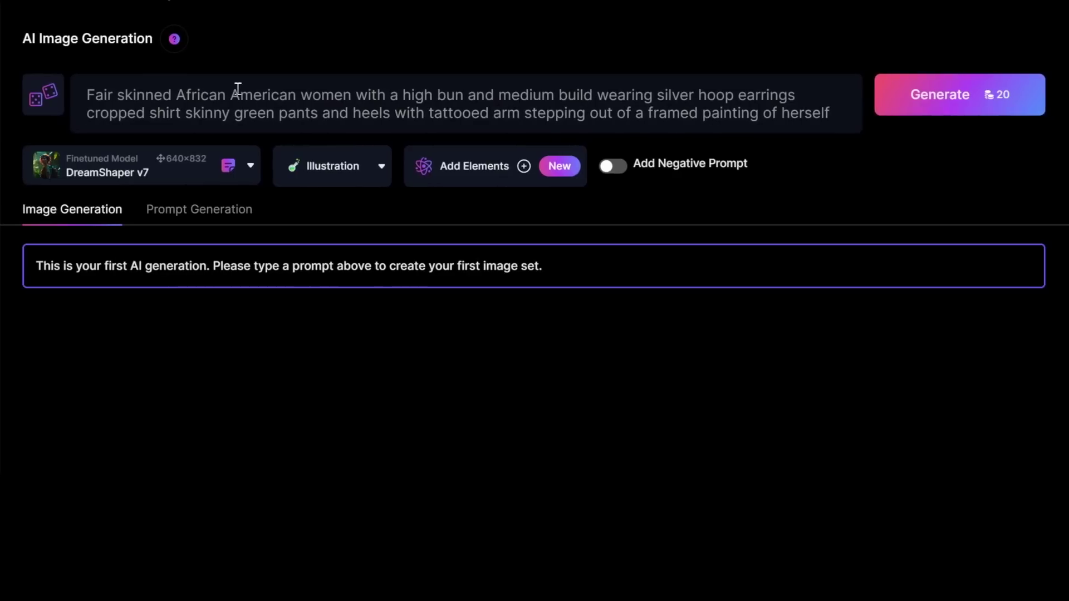
left_click_drag(88, 93, 833, 119)
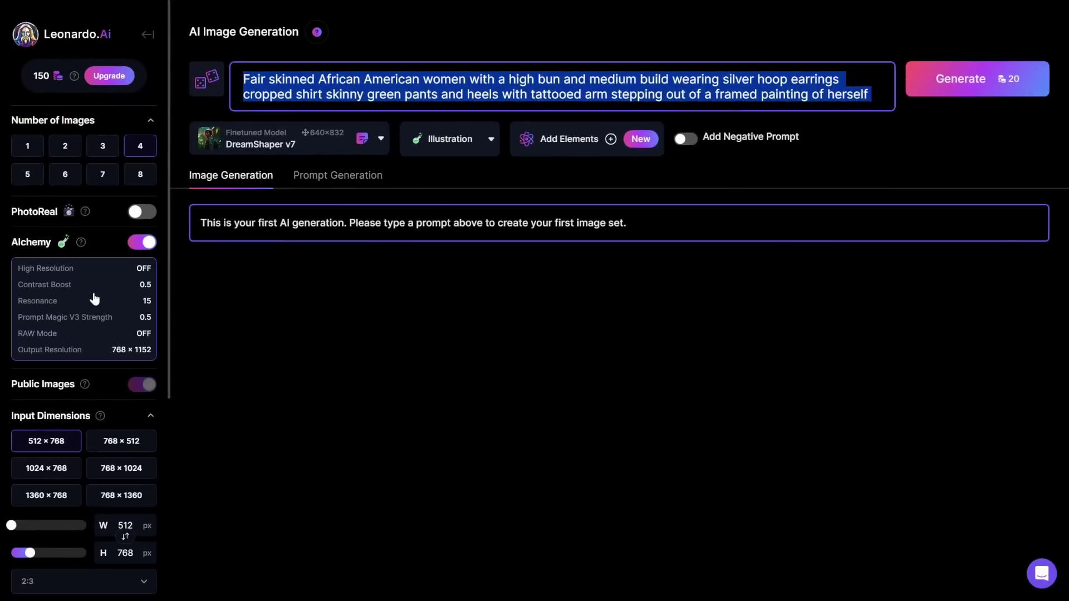
left_click(333, 177)
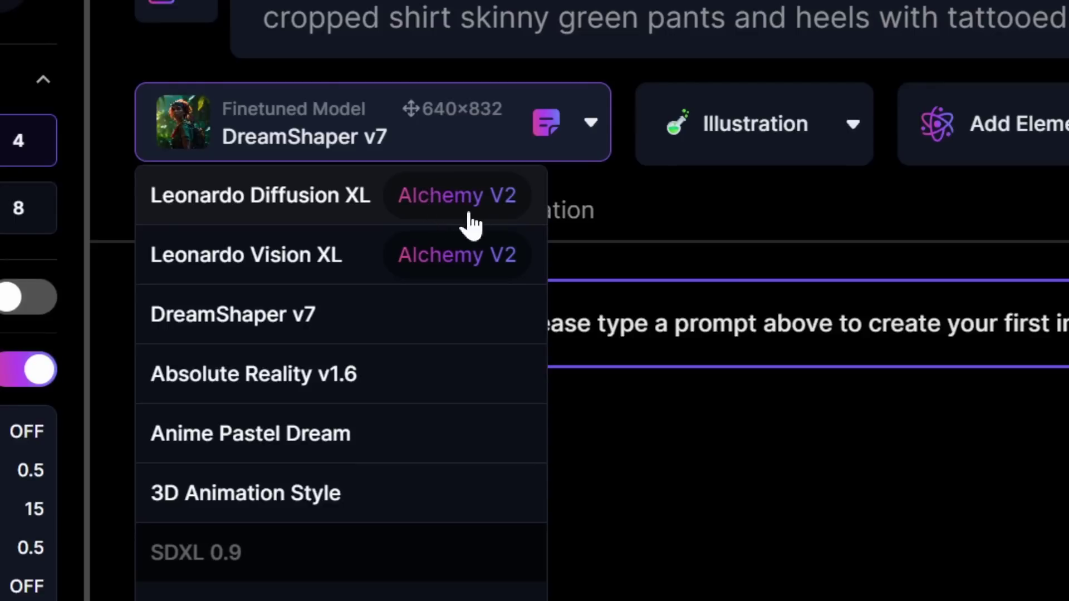
left_click(435, 219)
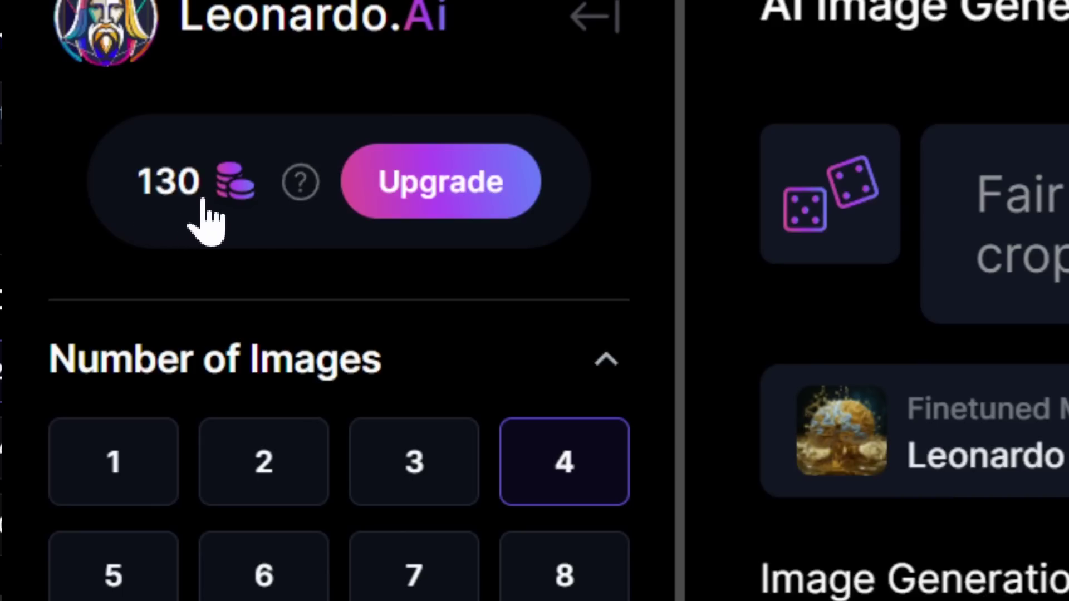
mouse_move(301, 189)
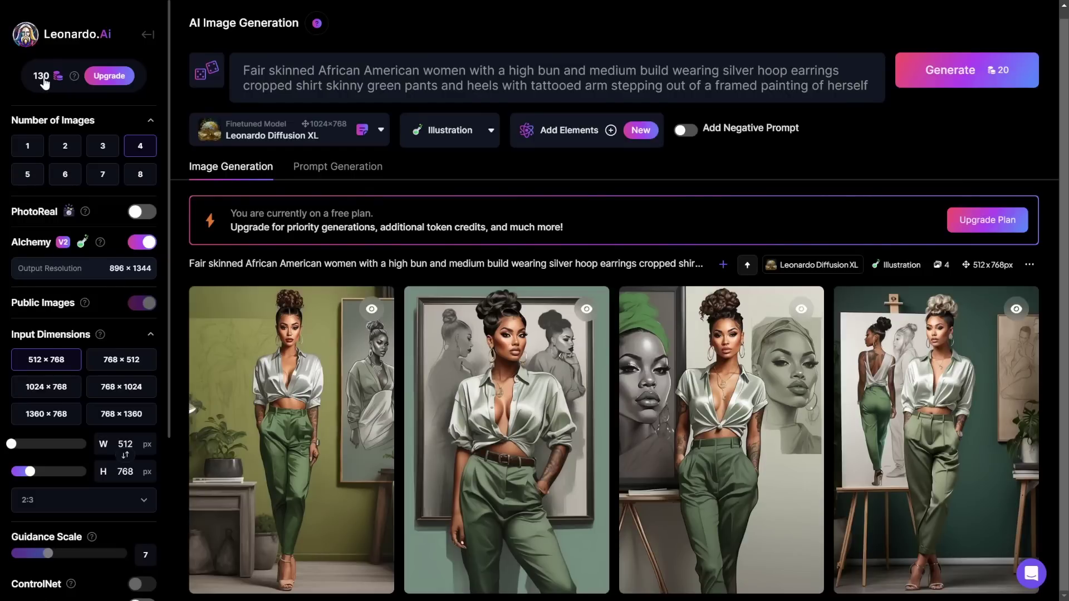
left_click(66, 153)
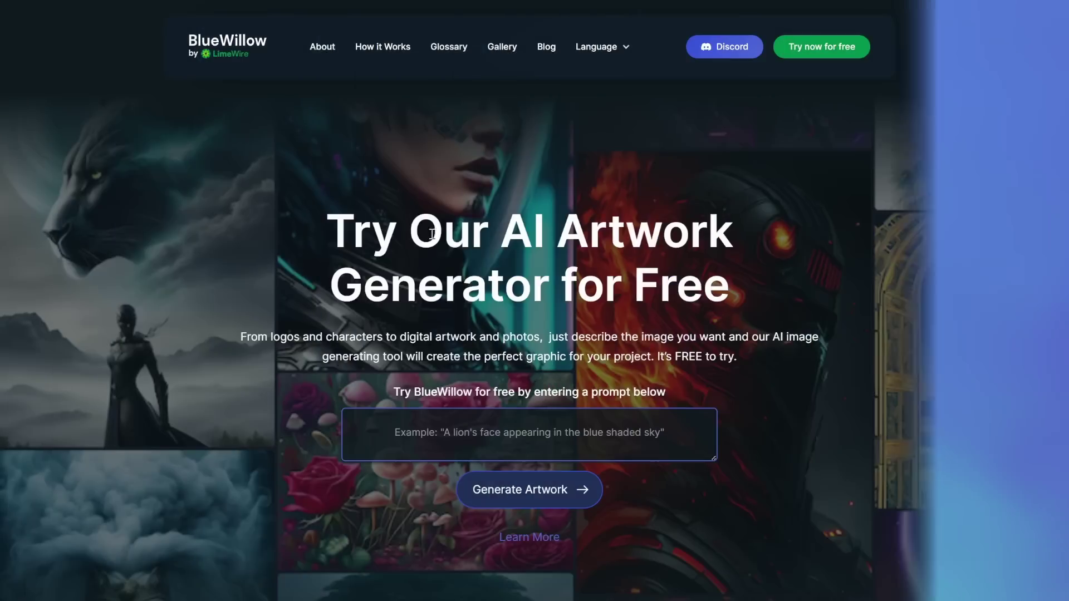
- Generate BlueWillow artwork from the lion's face blue-sky prompt
left_click_drag(329, 230, 756, 281)
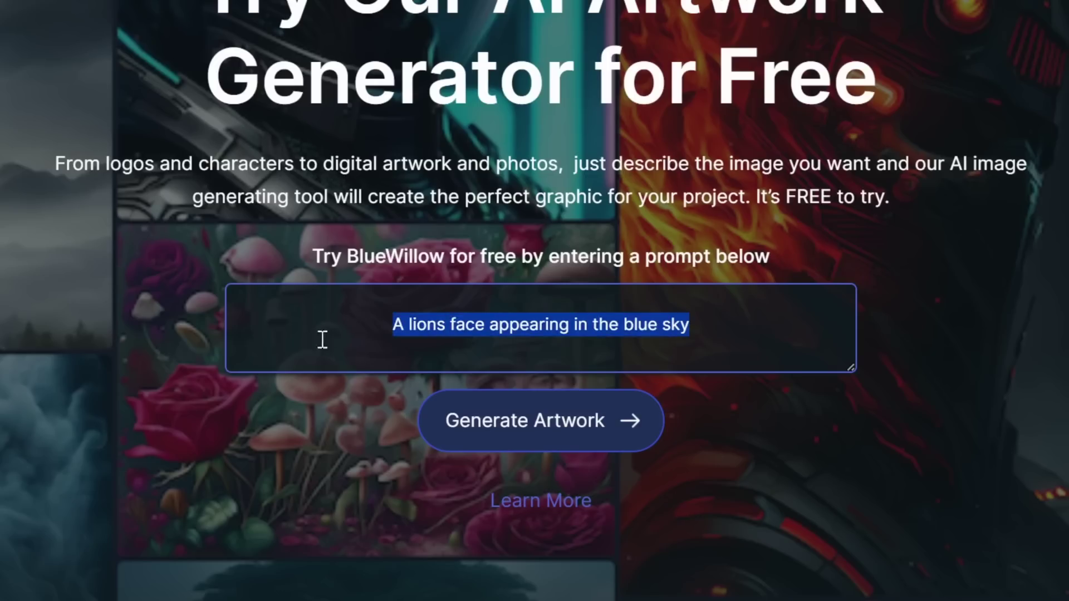
left_click(546, 431)
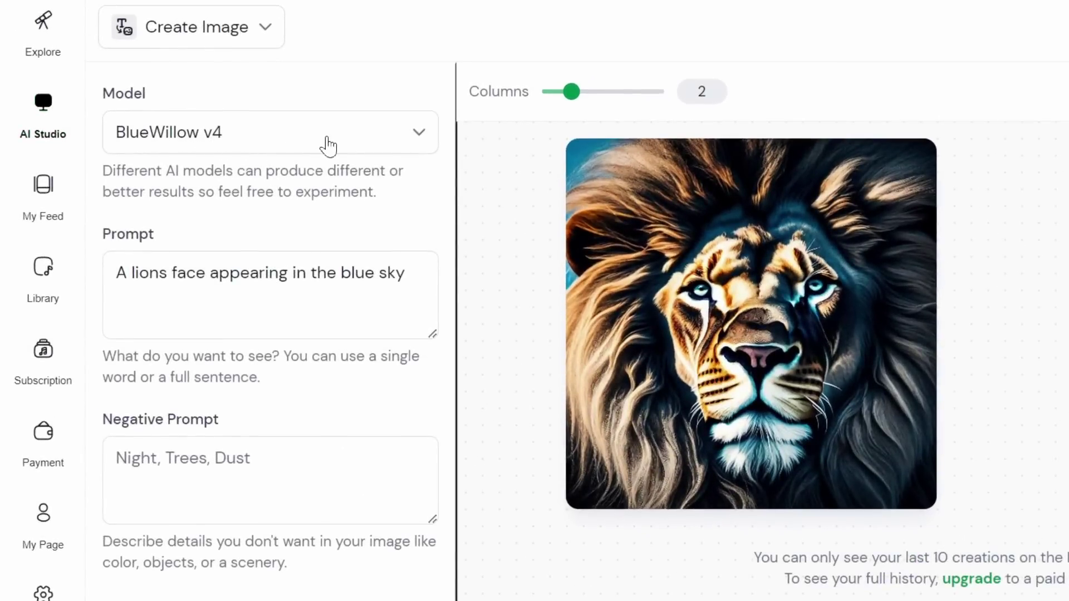
mouse_move(745, 295)
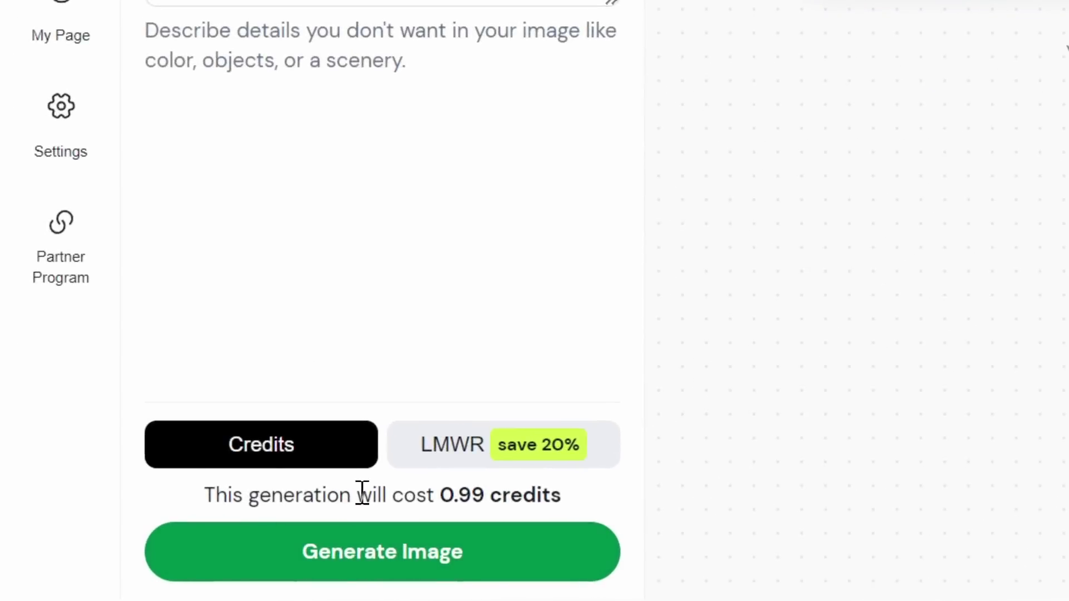
- Review the 0.99-credit generation cost and remaining balance, then view the available models
left_click_drag(447, 495, 573, 511)
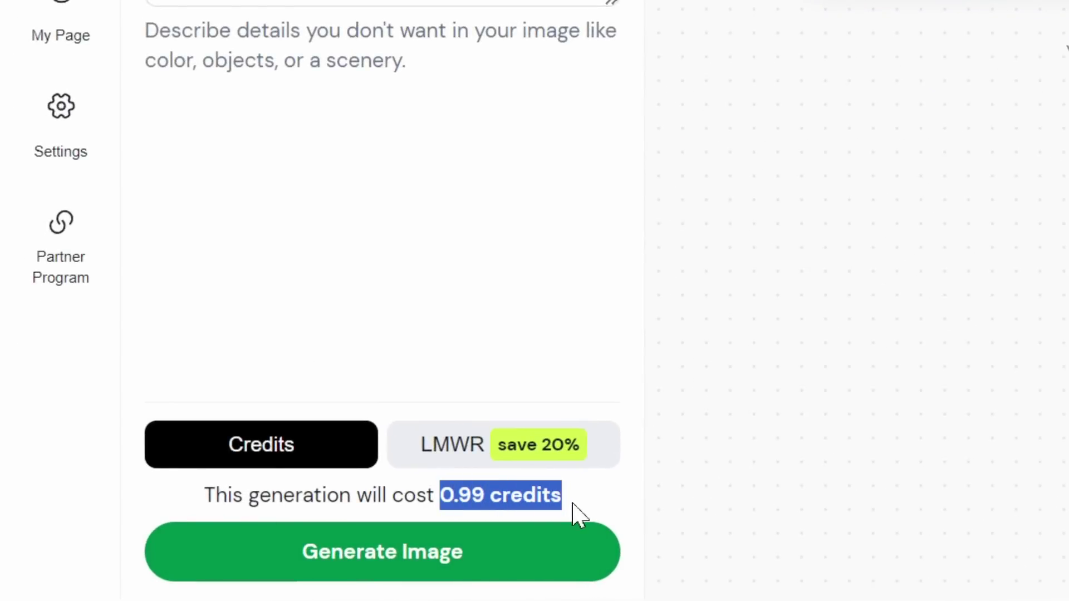
left_click_drag(766, 189, 1053, 186)
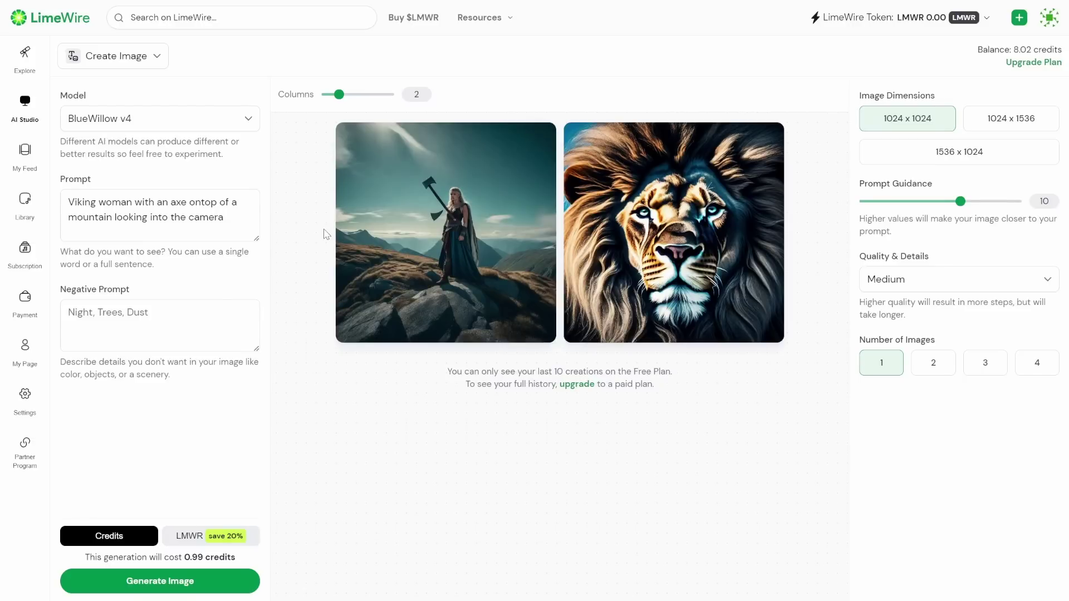
left_click(167, 118)
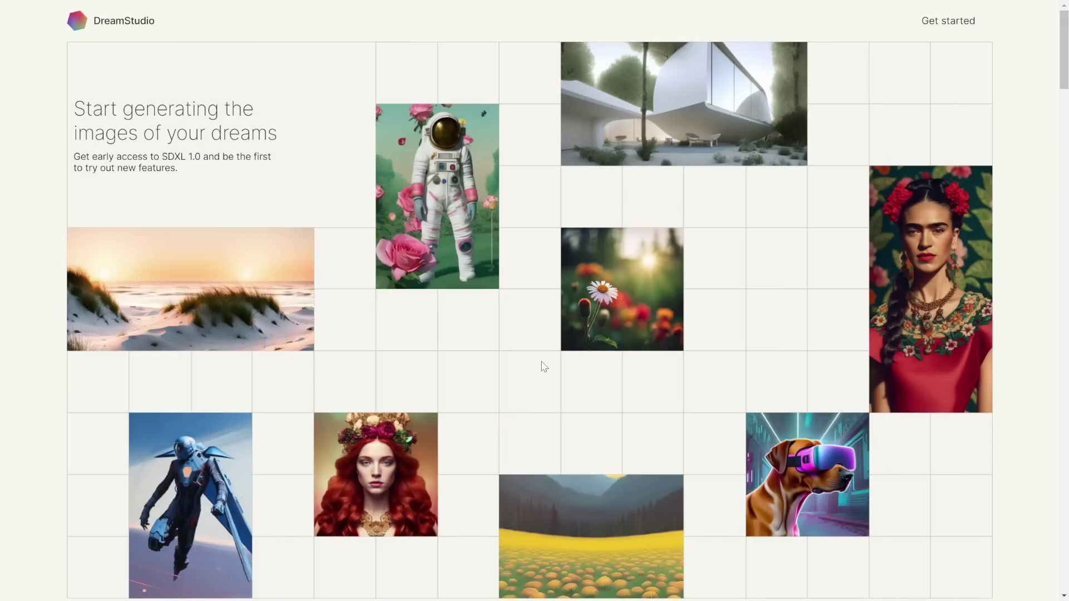
- Browse DreamStudio's Features section, then open the Generate workspace via Get started
scroll(516, 366, "down", 9)
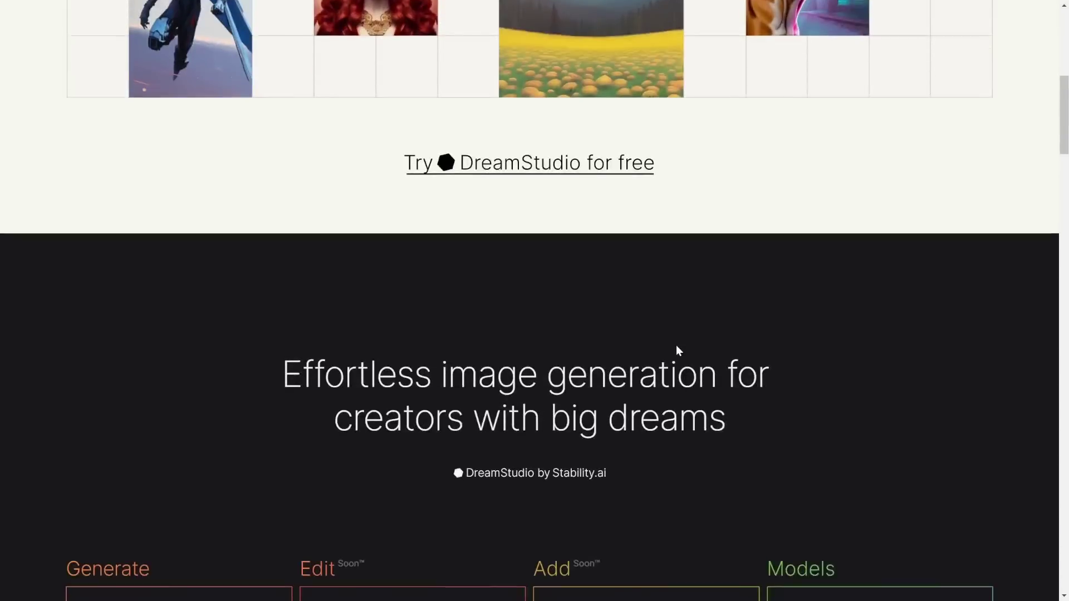
scroll(676, 346, "down", 7)
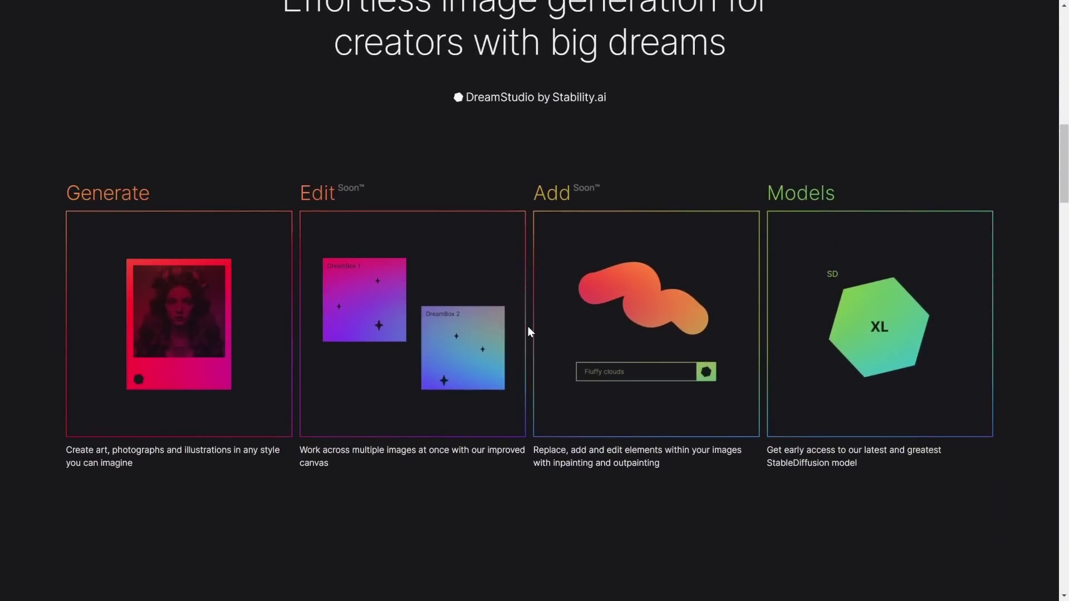
scroll(528, 327, "down", 1)
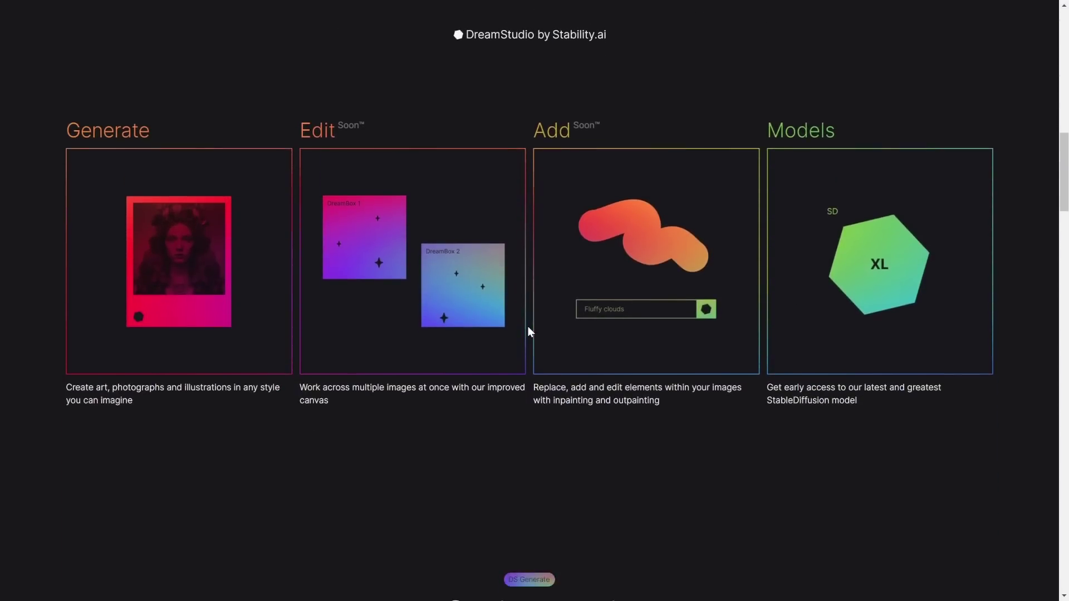
scroll(528, 327, "down", 2)
scroll(139, 321, "down", 20)
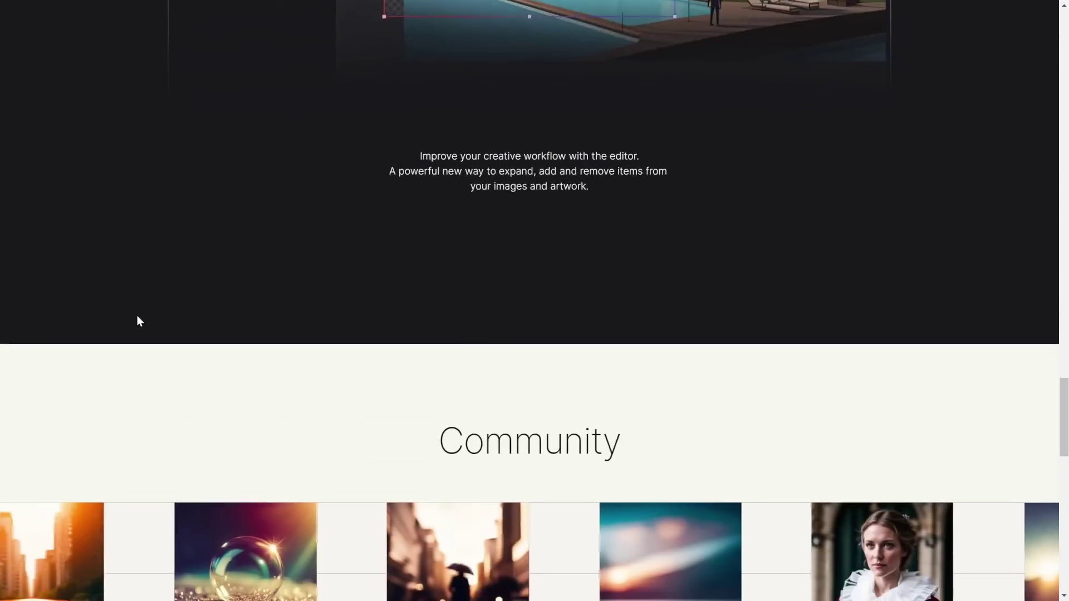
scroll(139, 321, "down", 10)
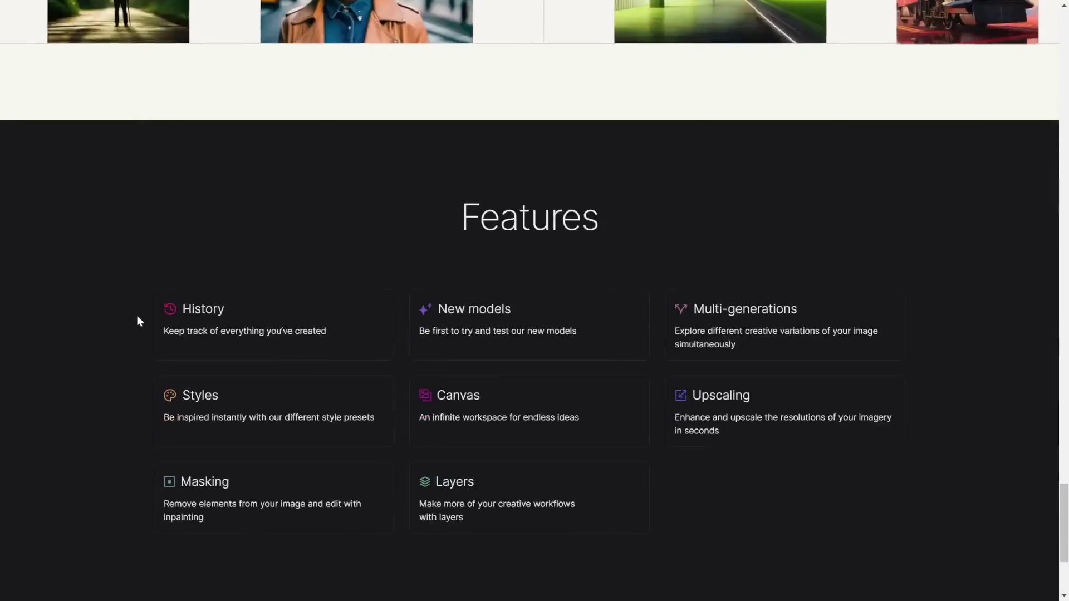
left_click(819, 50)
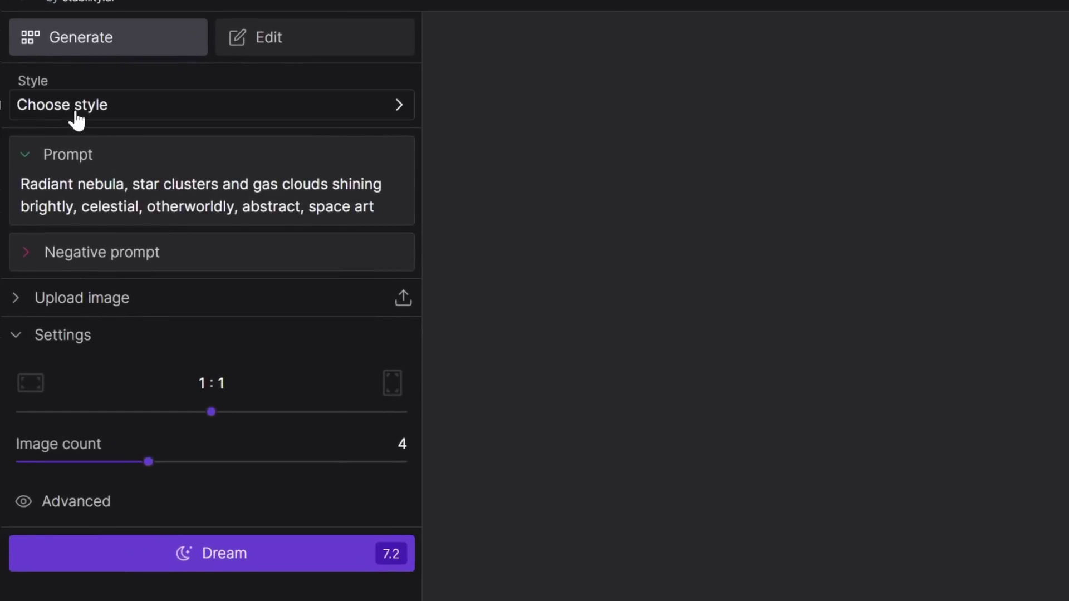
- Apply the Pixel art style and reveal the Negative prompt and Upload image fields
left_click(55, 114)
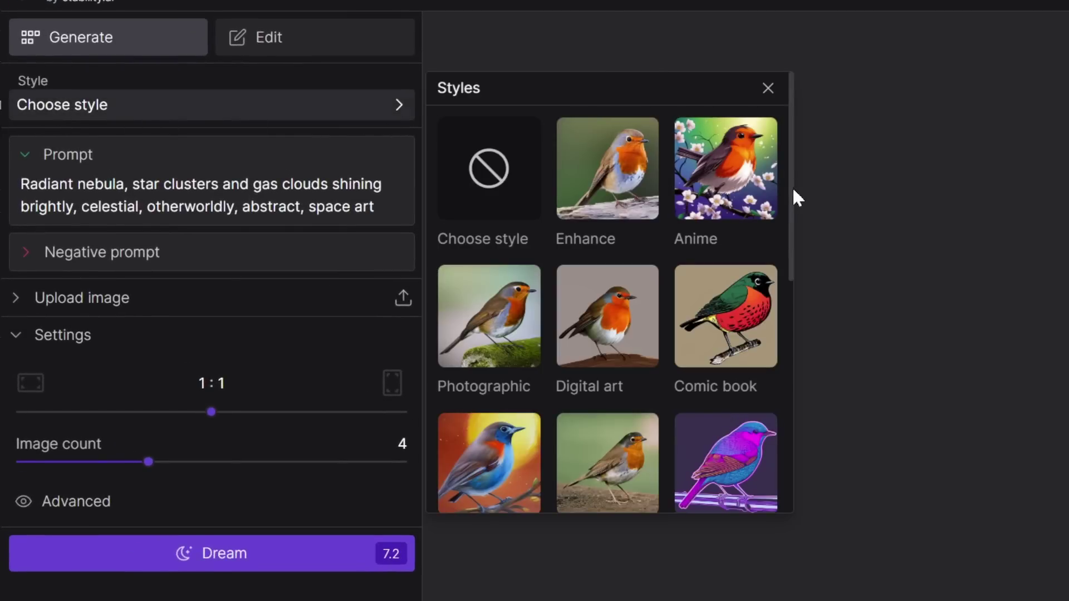
left_click_drag(795, 198, 788, 435)
left_click(627, 463)
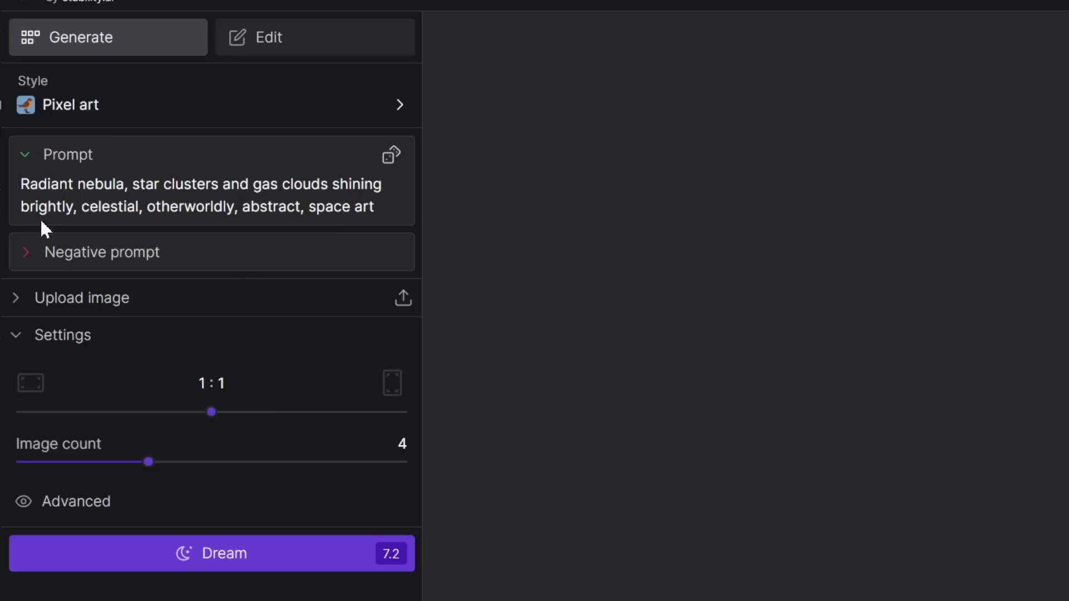
left_click(26, 255)
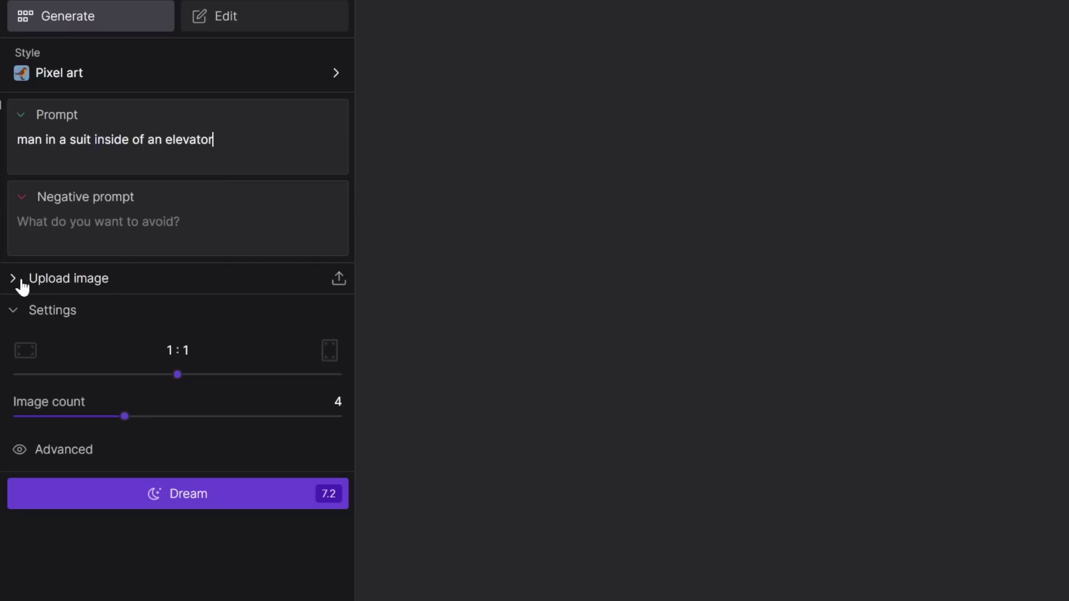
left_click(62, 285)
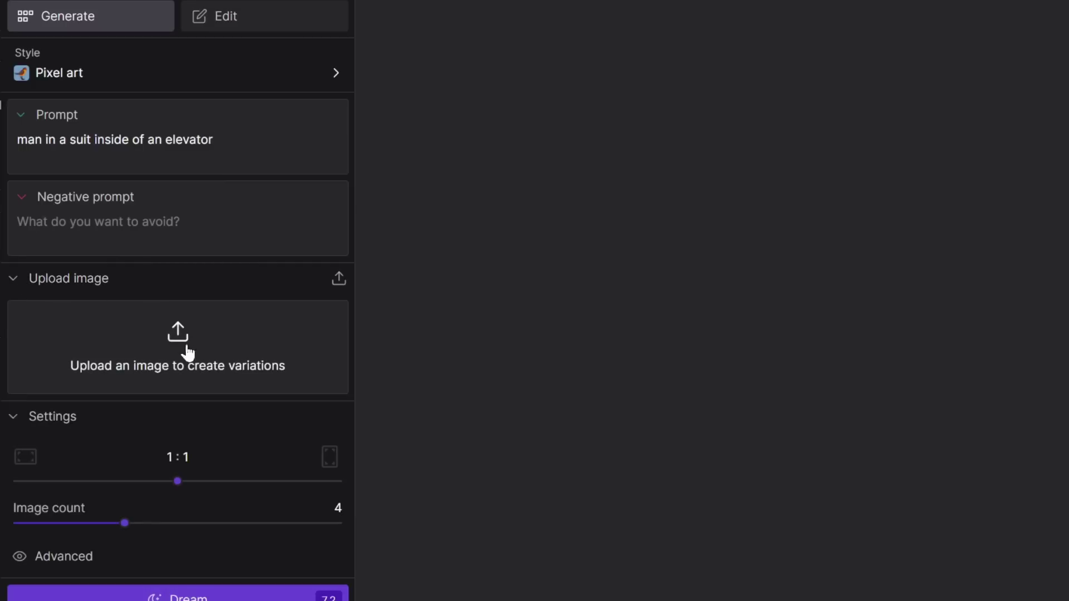
- Set the aspect ratio to 16:9 (1344 × 768), expand Advanced, and generate four images
left_click_drag(177, 481, 57, 496)
left_click(56, 557)
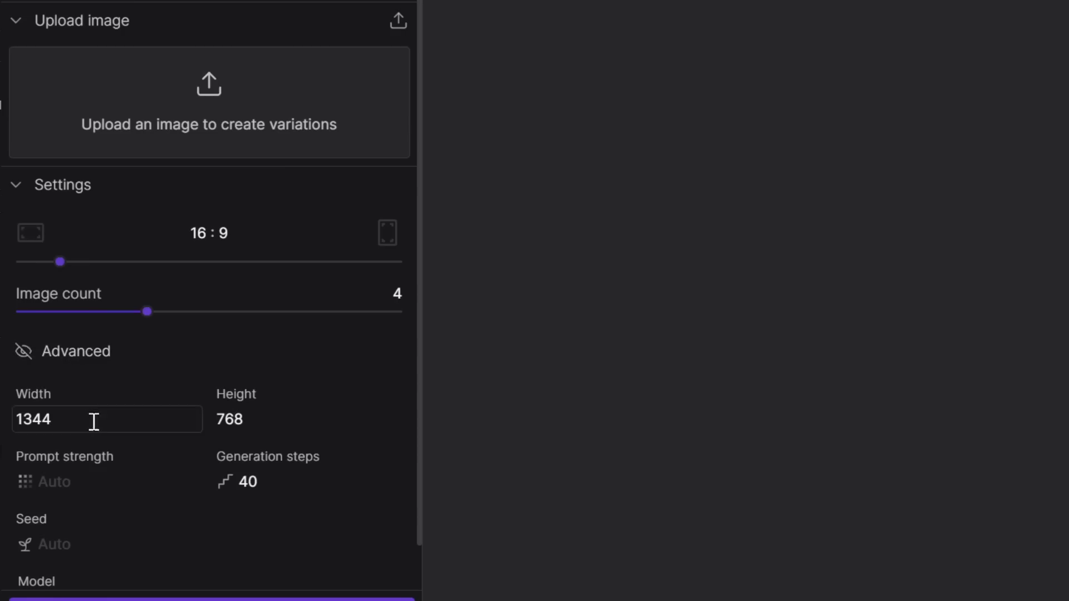
mouse_move(128, 465)
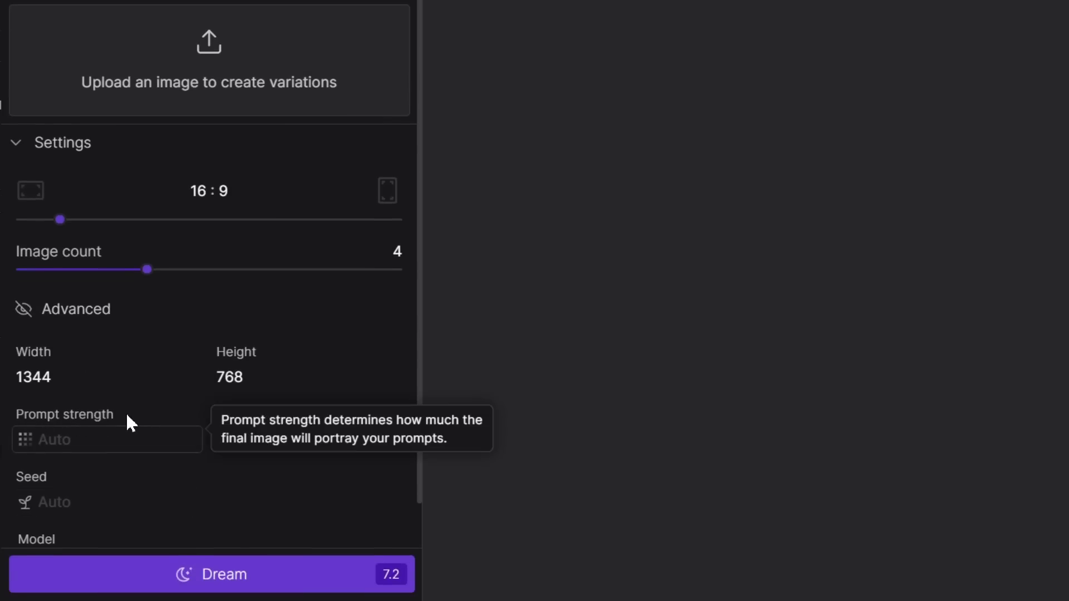
scroll(45, 508, "down", 1)
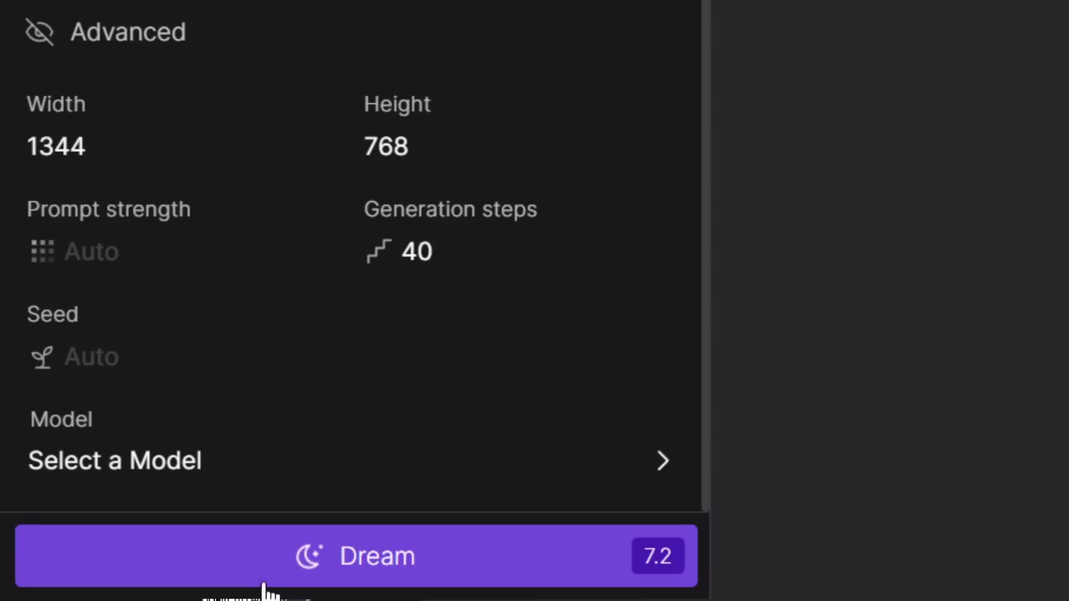
left_click(294, 579)
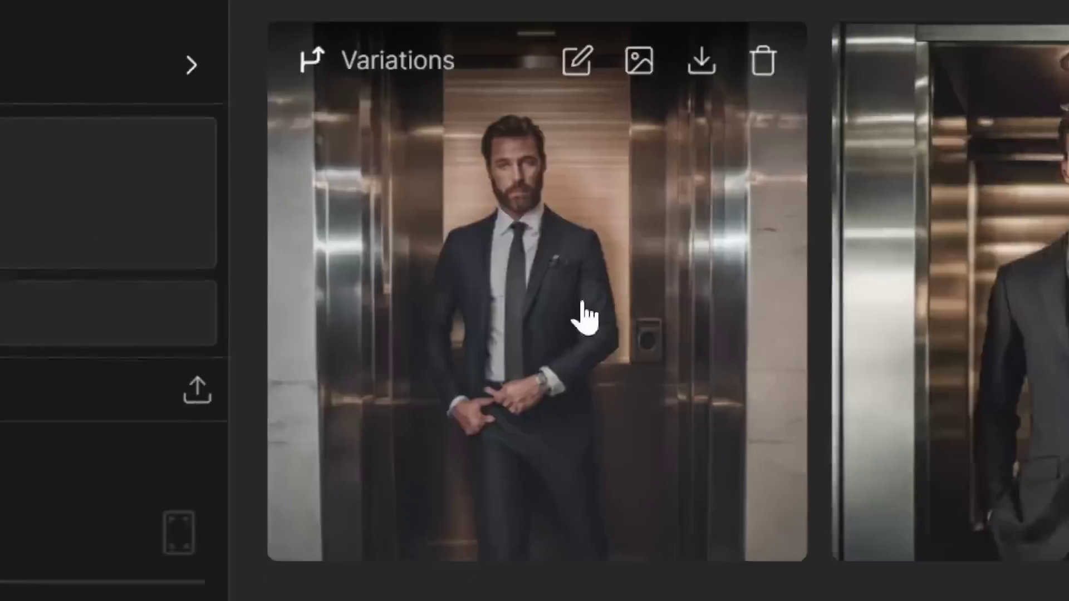
- View one elevator image full size, then generate another batch of elevator images
left_click(570, 231)
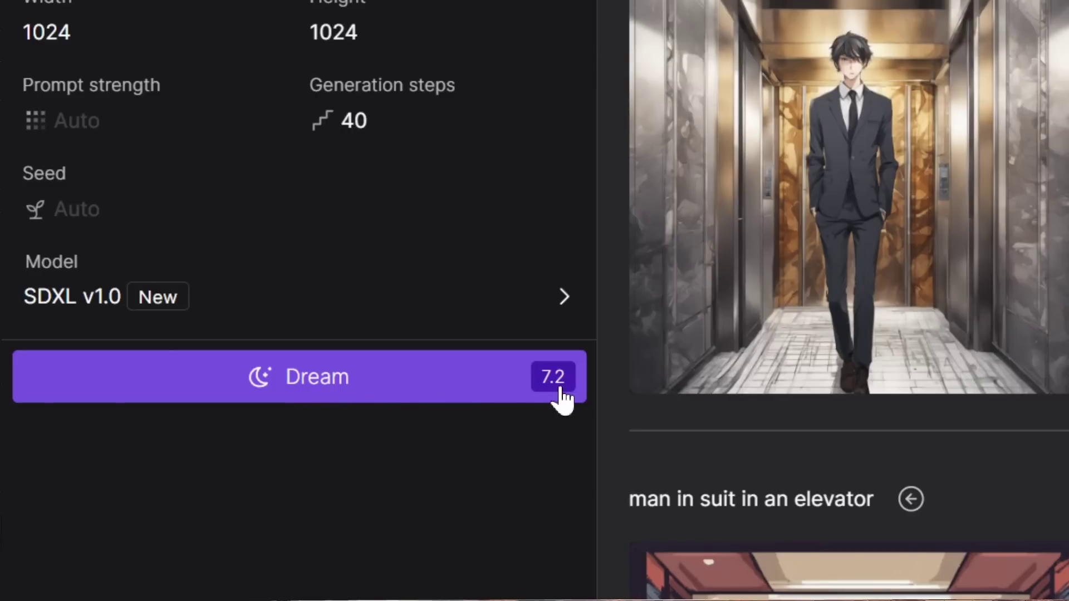
left_click(563, 396)
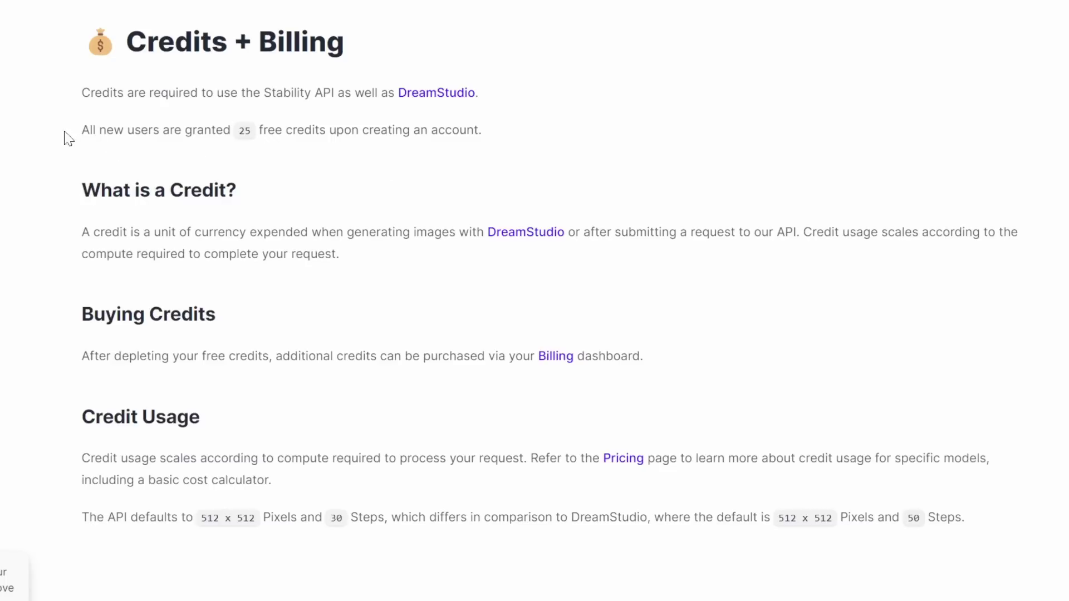
- Highlight the docs sentences about 25 free credits for new users and depleting credits
left_click_drag(65, 134, 198, 128)
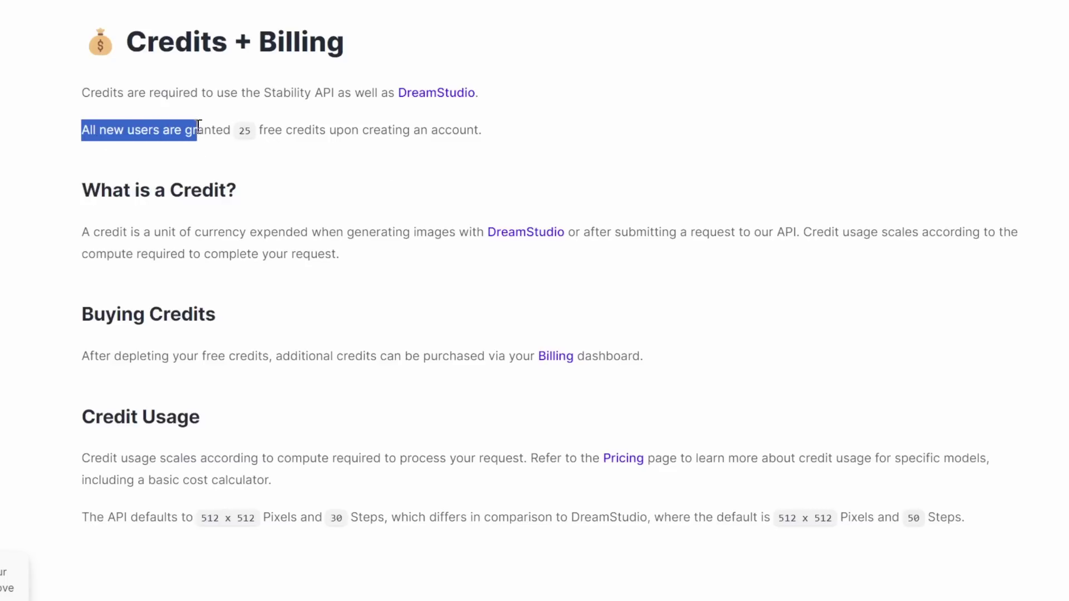
left_click_drag(280, 132, 460, 132)
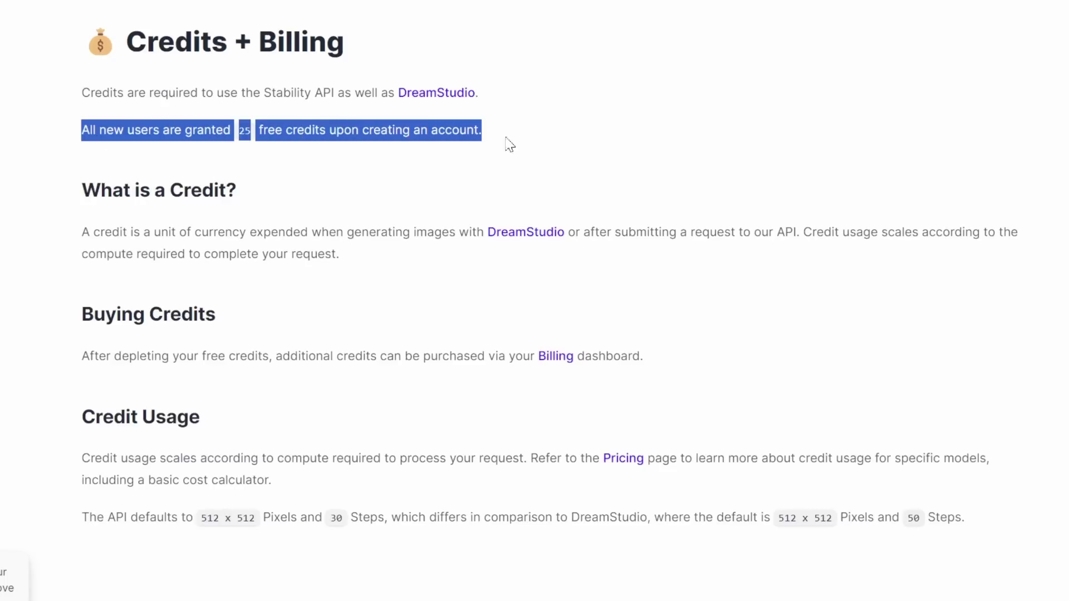
left_click_drag(114, 356, 268, 351)
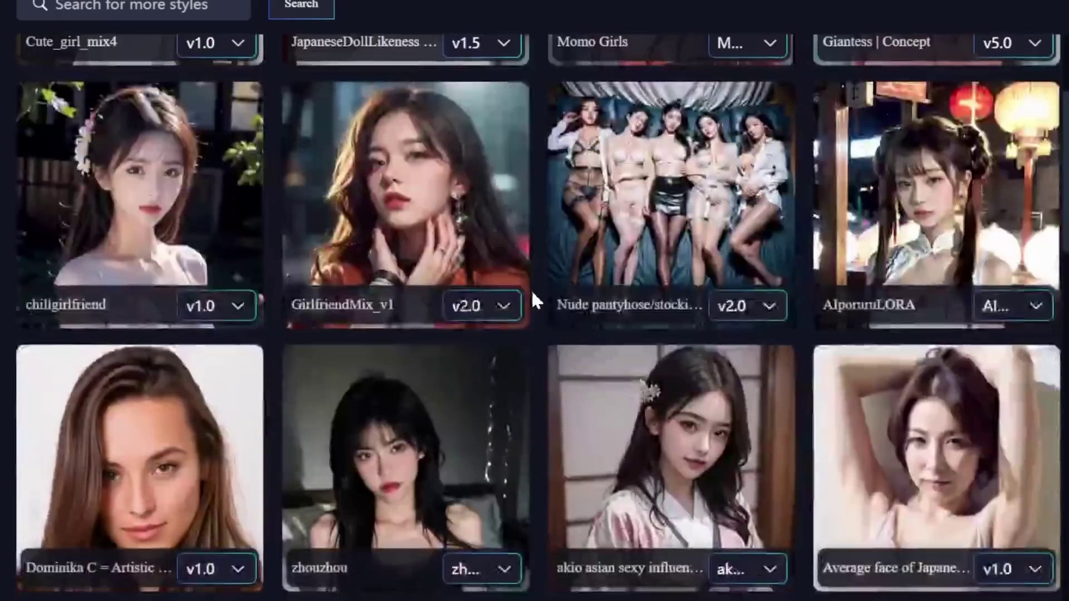
- Scroll down through the community style-model gallery
scroll(531, 289, "down", 6)
scroll(530, 289, "down", 10)
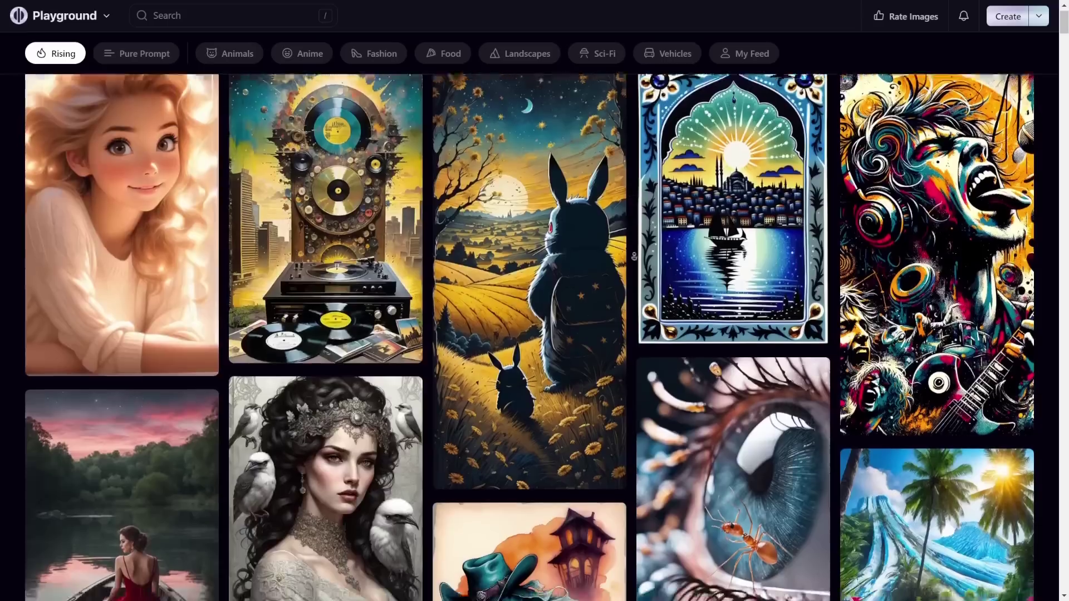
scroll(634, 256, "down", 15)
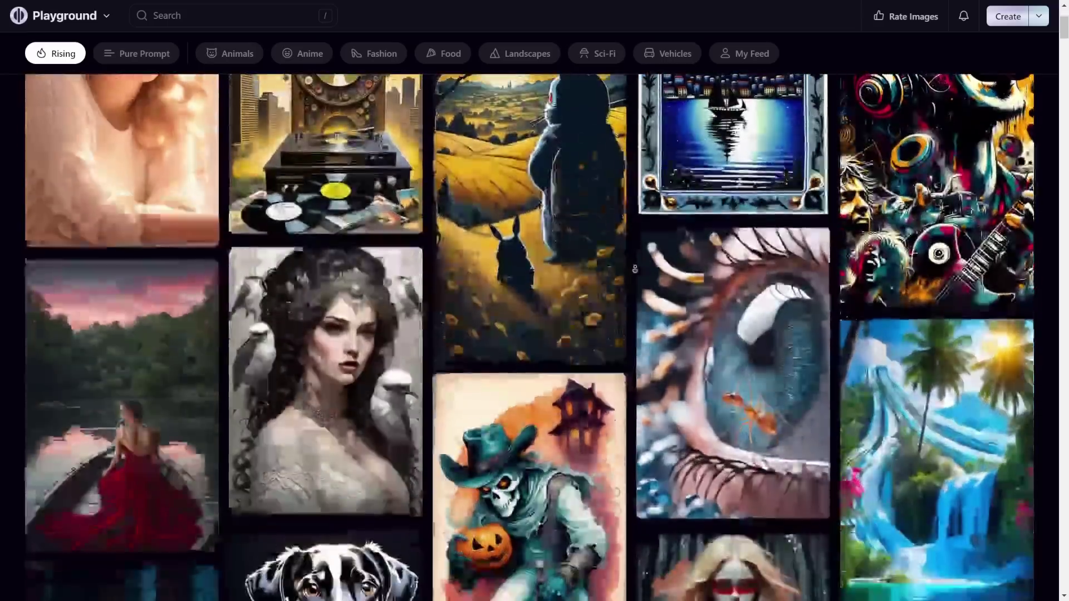